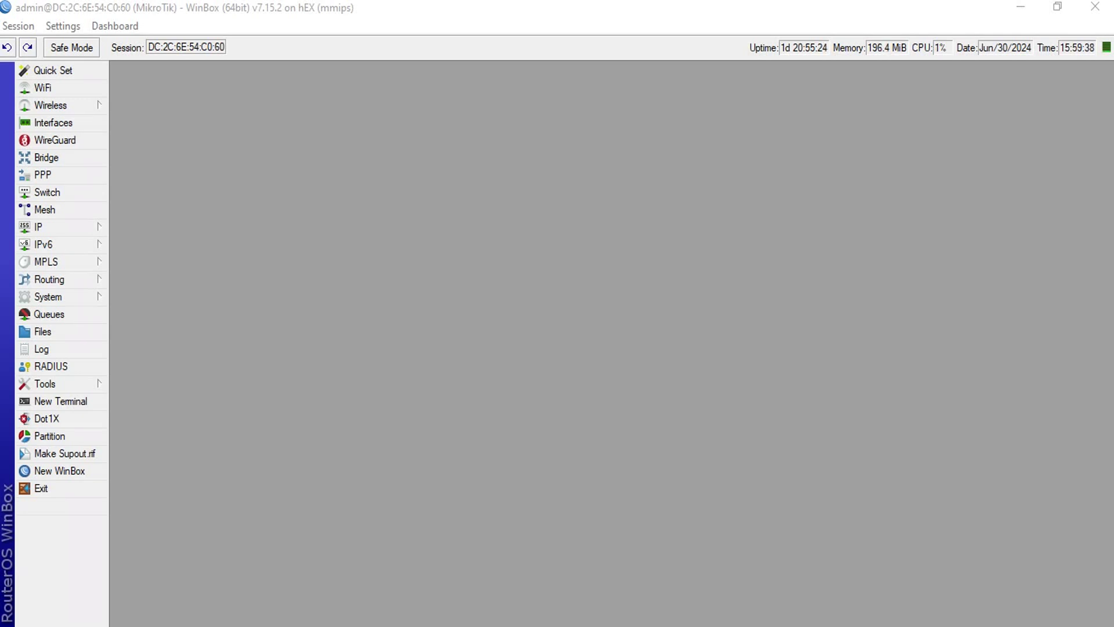
Open IP > Hotspot and apply the hsprof1 server profile settings
{"action": "left_click", "coordinate": [47, 225]}
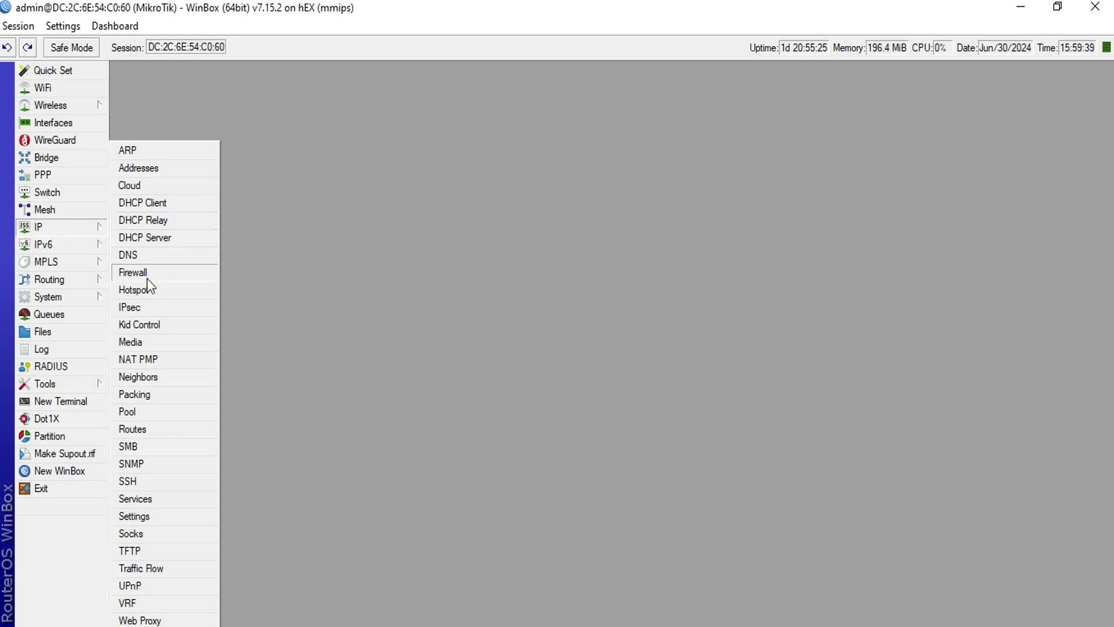
{"action": "left_click", "coordinate": [147, 288]}
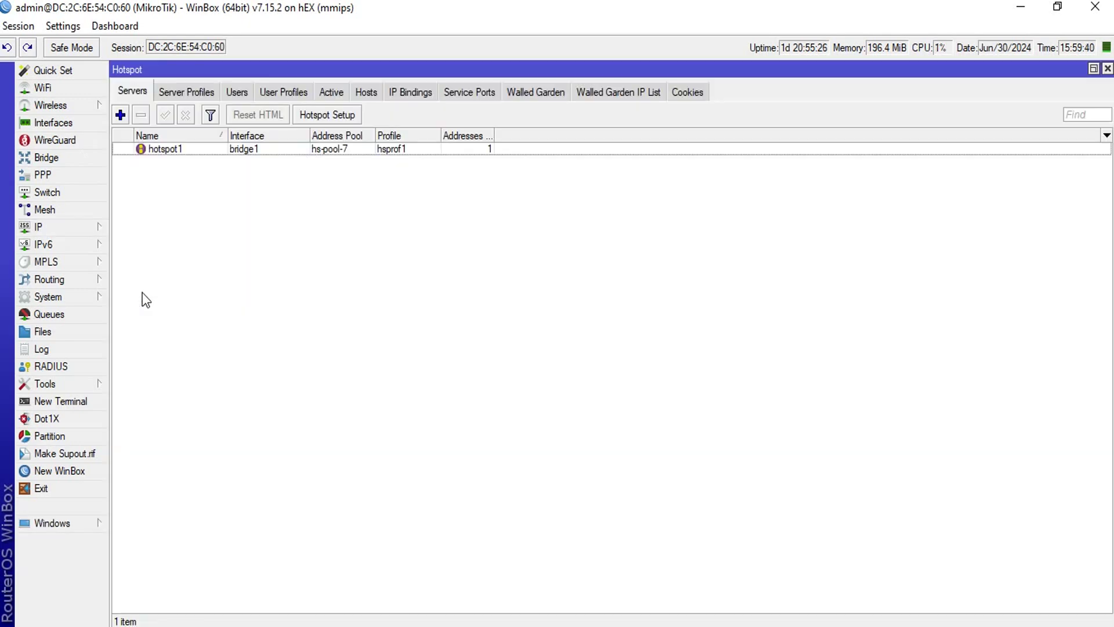
{"action": "left_click", "coordinate": [181, 93]}
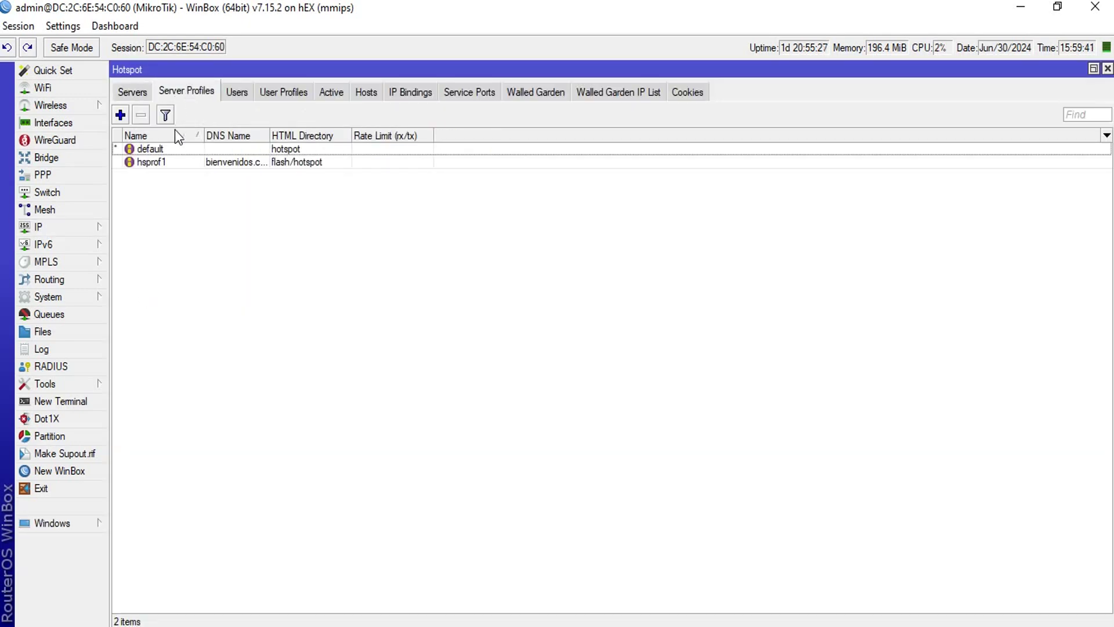
{"action": "double_click", "coordinate": [177, 161]}
{"action": "left_click", "coordinate": [736, 261]}
{"action": "left_click", "coordinate": [733, 216]}
Review the user profiles, including 1Minuto, and start adding a new hotspot user
{"action": "left_click", "coordinate": [274, 89]}
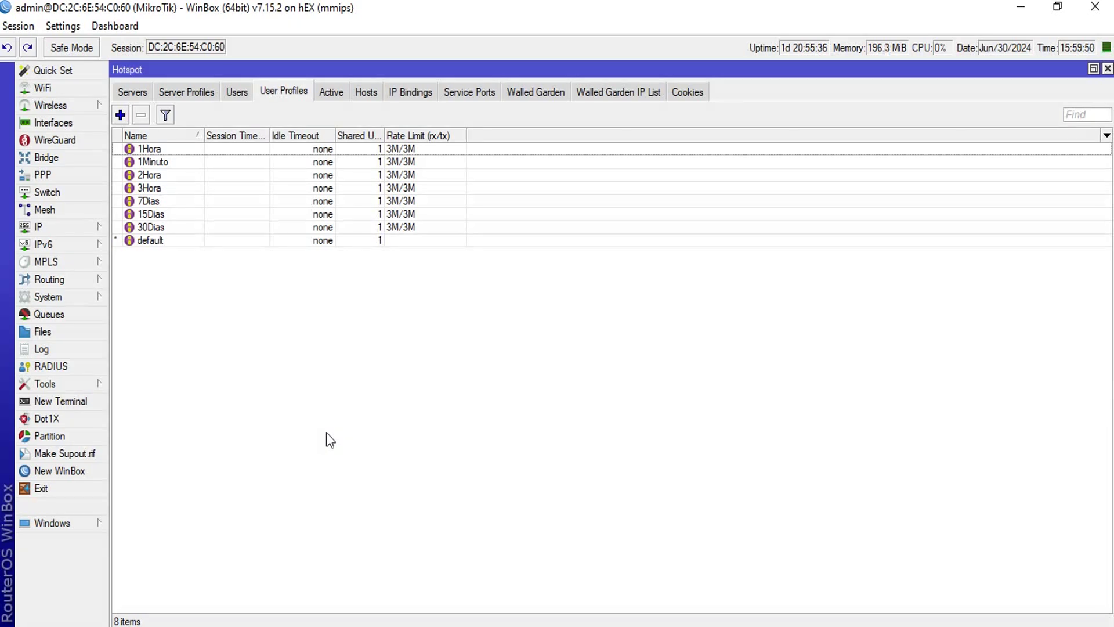
{"action": "left_click", "coordinate": [161, 162]}
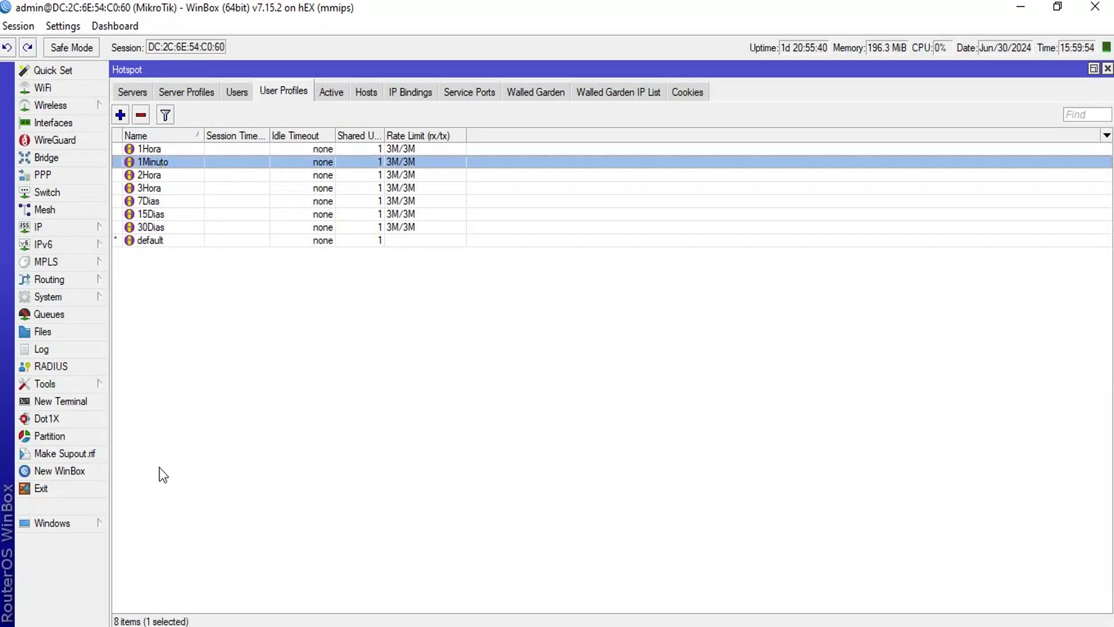
{"action": "left_click", "coordinate": [231, 93]}
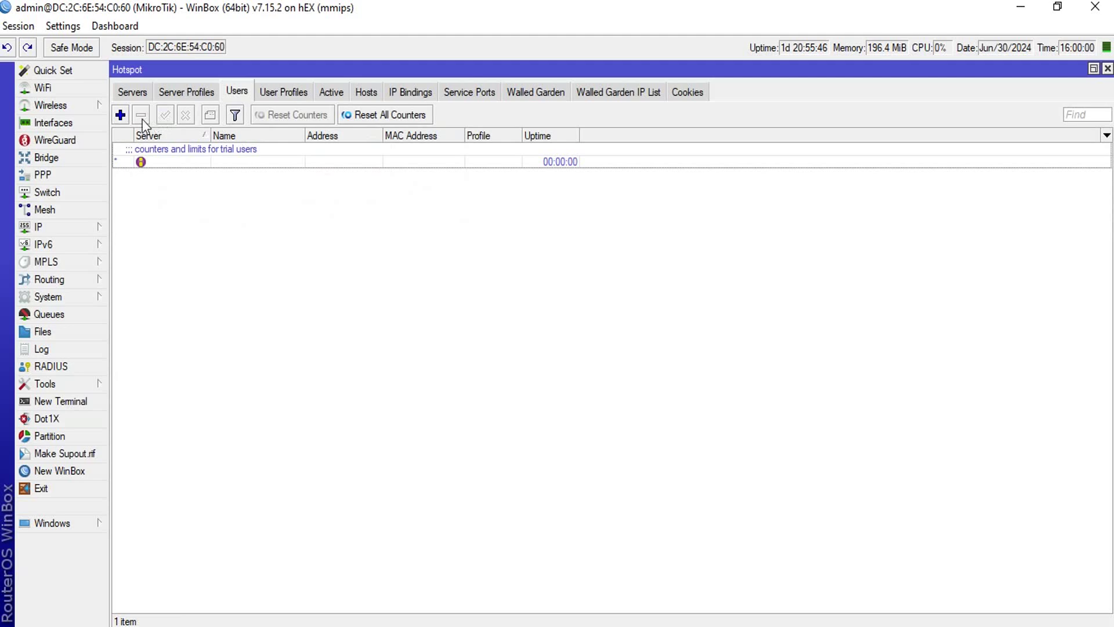
{"action": "left_click", "coordinate": [122, 119]}
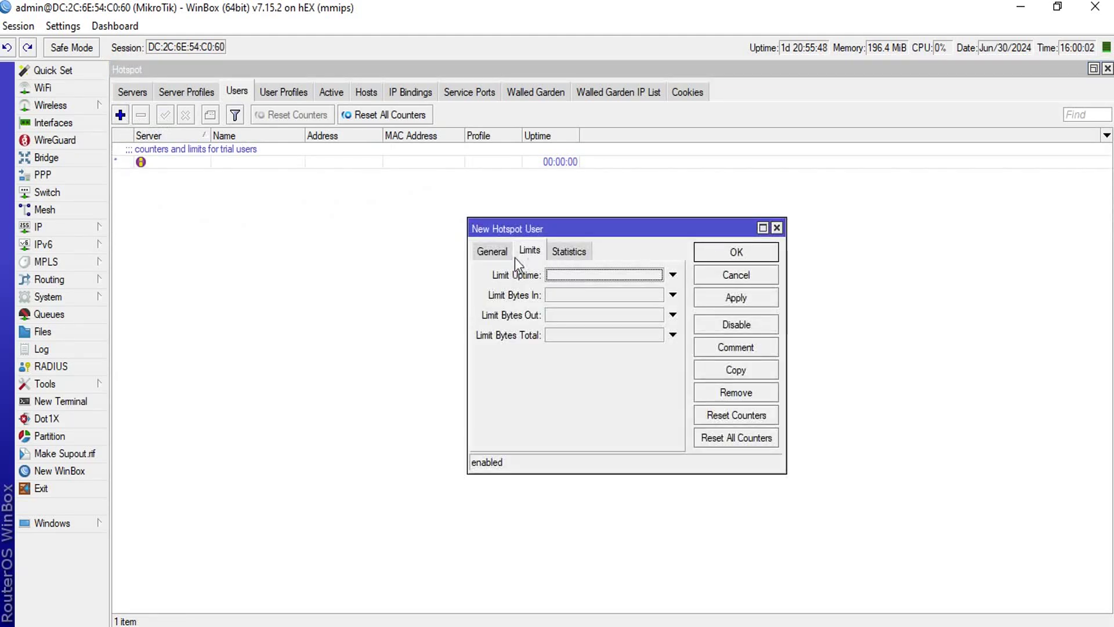
Name the new hotspot user 123 and assign it the 1Minuto profile
{"action": "left_click", "coordinate": [499, 251]}
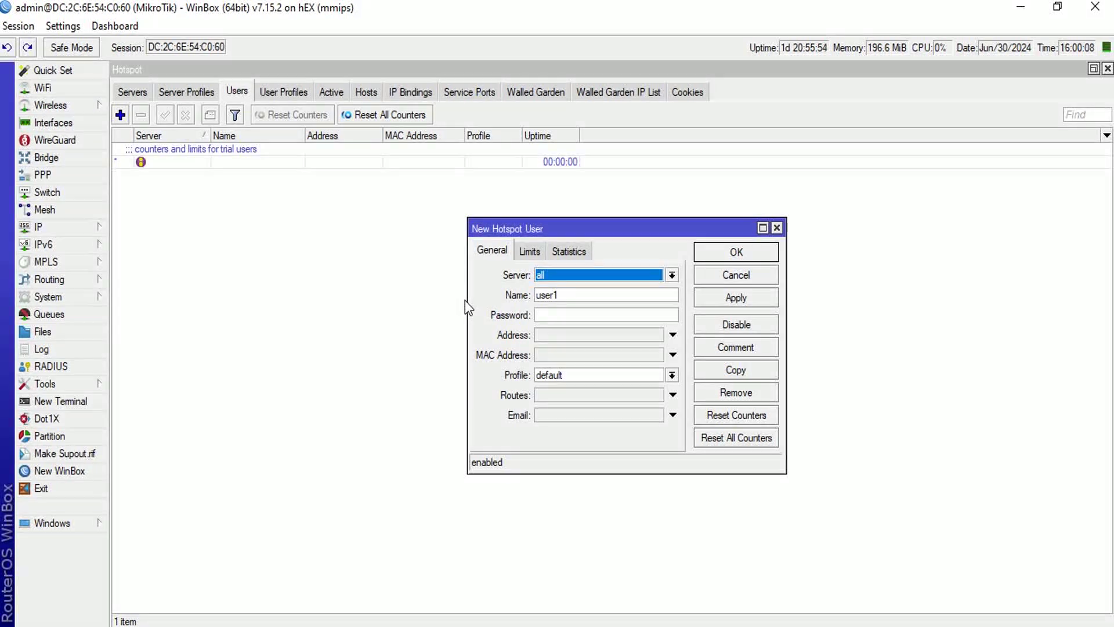
{"action": "left_click_drag", "start_coordinate": [588, 293], "coordinate": [510, 293]}
{"action": "type", "text": "123"}
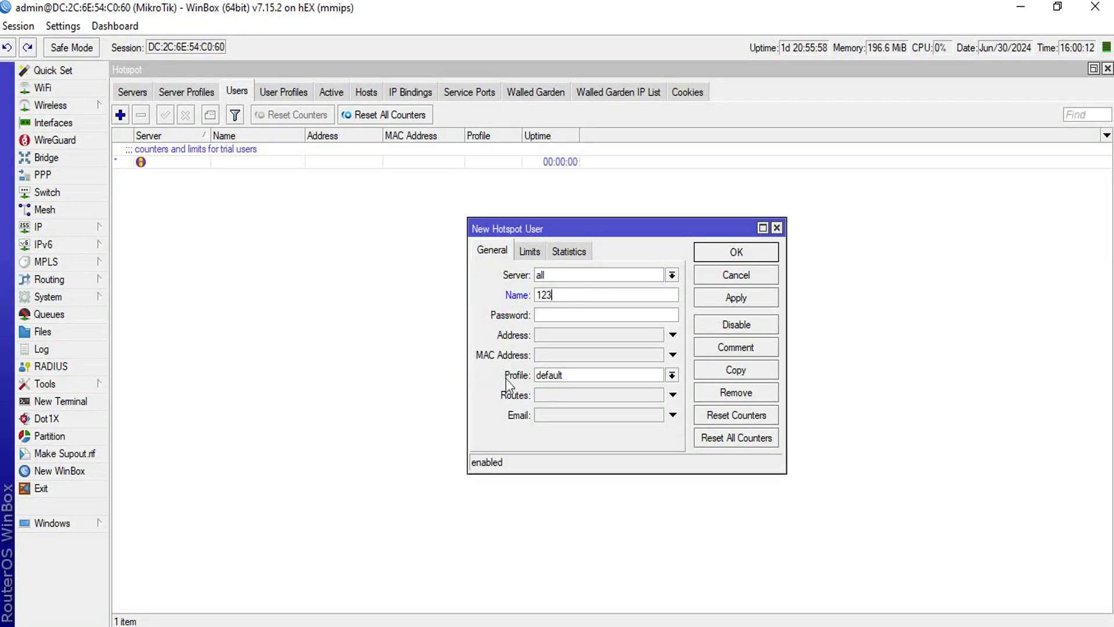
{"action": "left_click", "coordinate": [545, 376]}
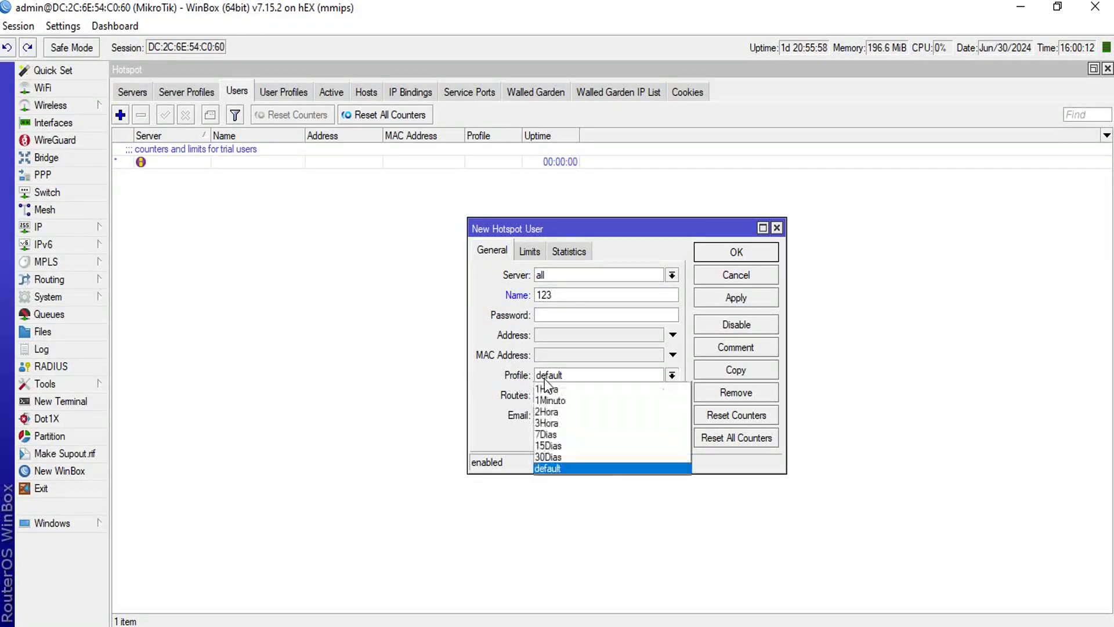
{"action": "left_click", "coordinate": [568, 399]}
Set the user's Limit Uptime to 00:01:00 and save it
{"action": "left_click", "coordinate": [529, 253]}
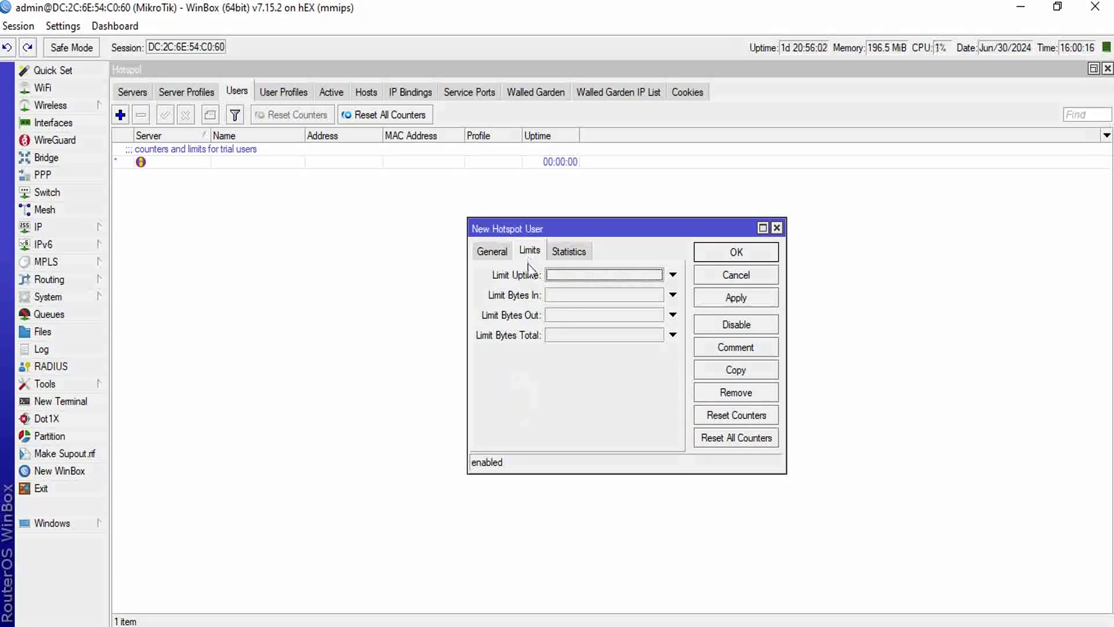
{"action": "left_click", "coordinate": [559, 279]}
{"action": "left_click", "coordinate": [566, 275]}
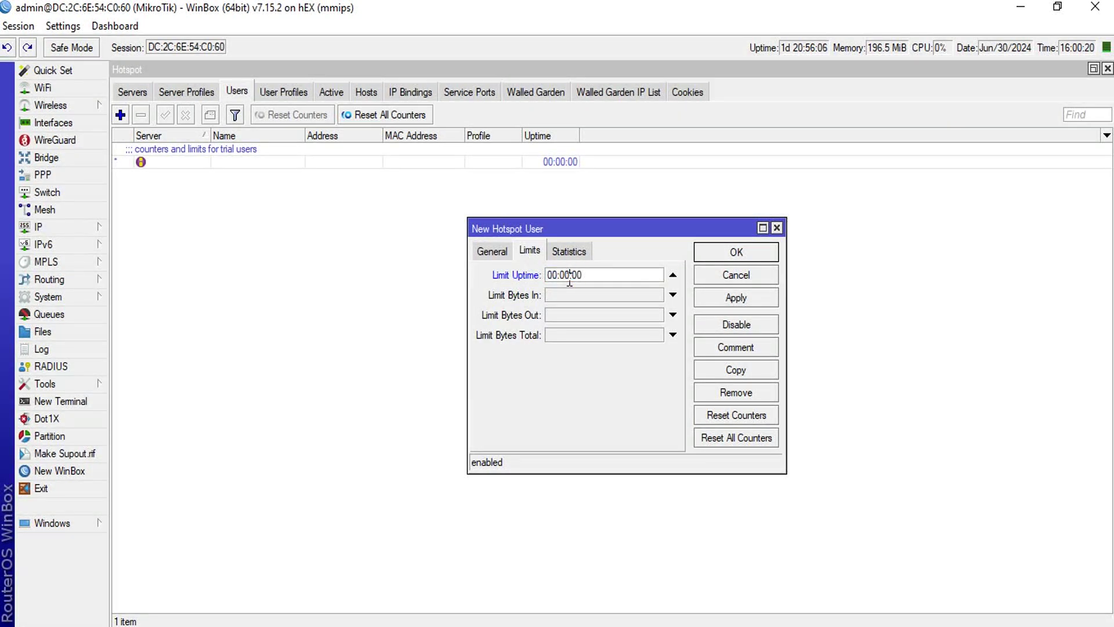
{"action": "type", "text": "1"}
{"action": "left_click", "coordinate": [709, 294]}
{"action": "left_click", "coordinate": [724, 256]}
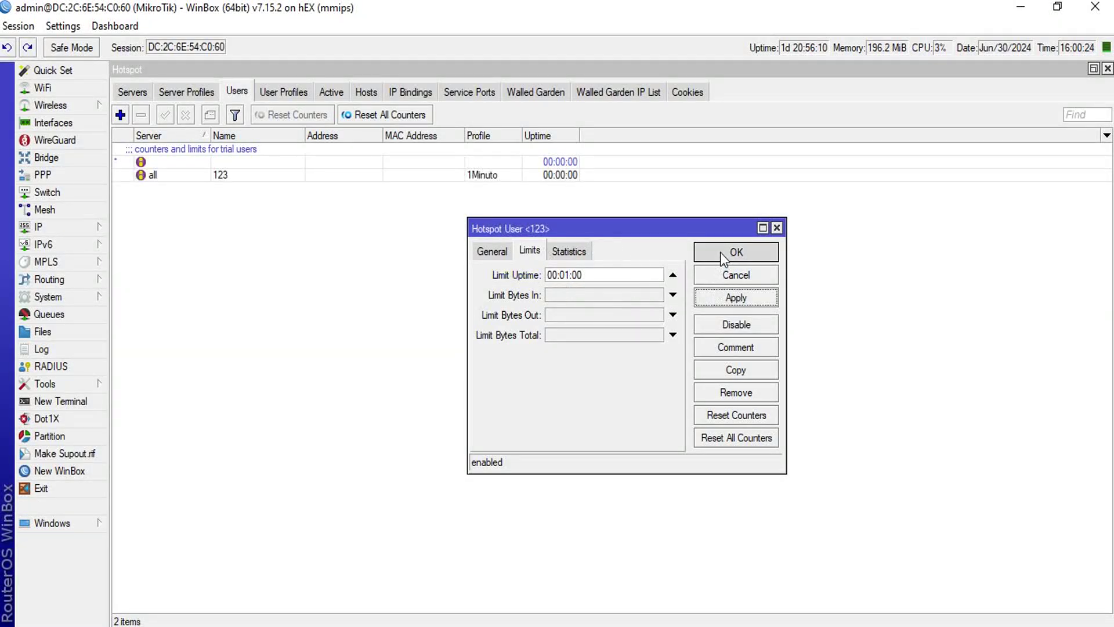
Add a Limit Uptime column to the hotspot users list
{"action": "right_click", "coordinate": [483, 262]}
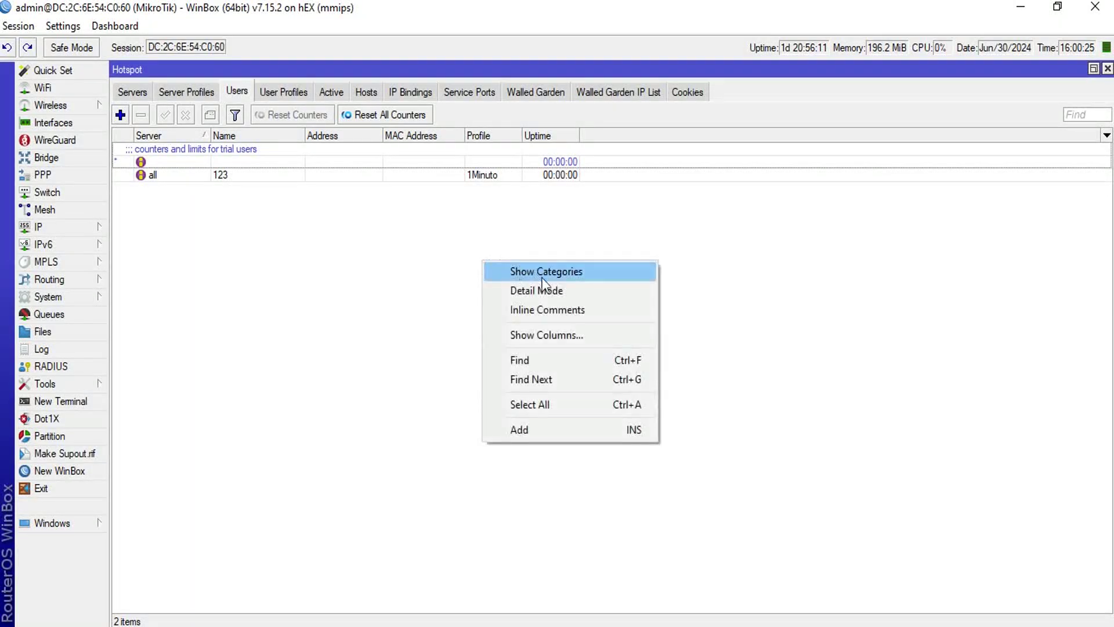
{"action": "left_click", "coordinate": [548, 329]}
{"action": "left_click", "coordinate": [550, 341]}
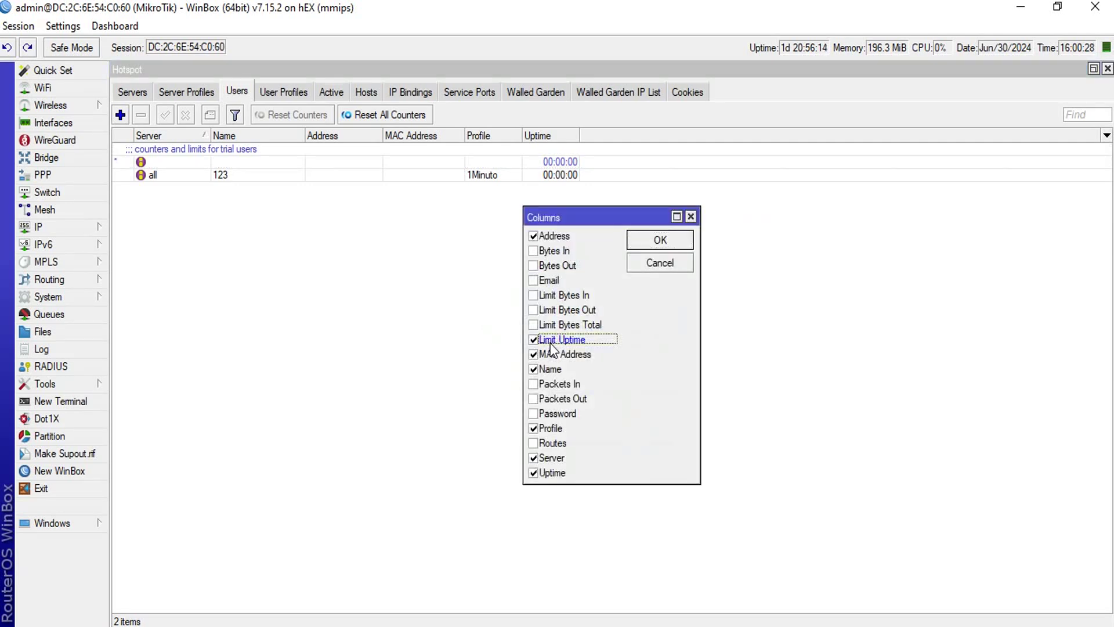
{"action": "left_click", "coordinate": [636, 241]}
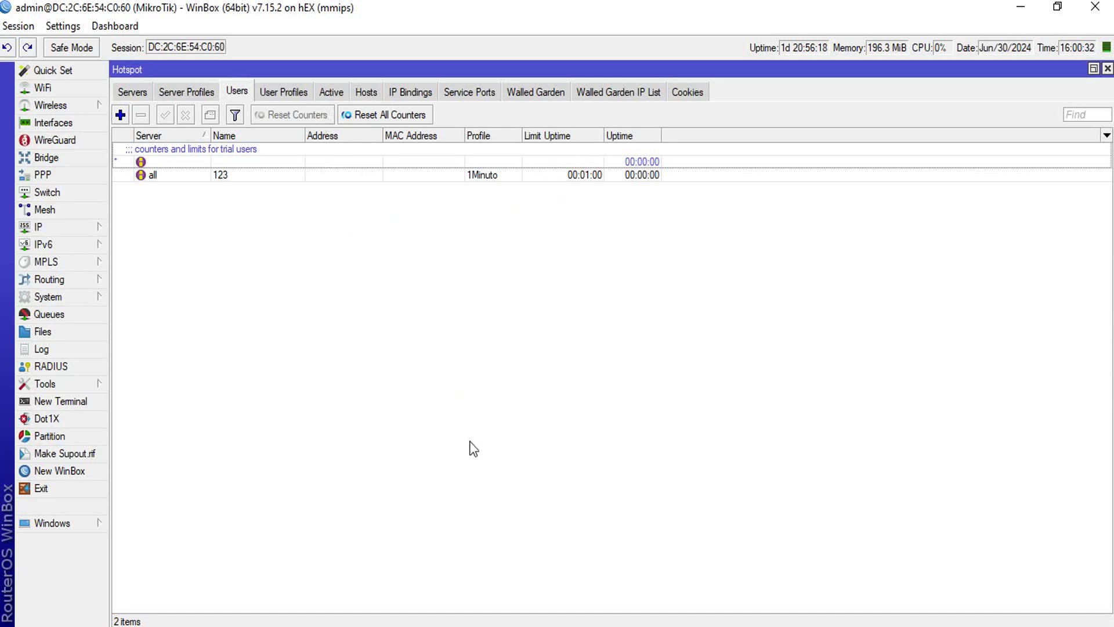
Log in to the hotspot page in Chrome as user 123
{"action": "key", "text": "alt+Tab"}
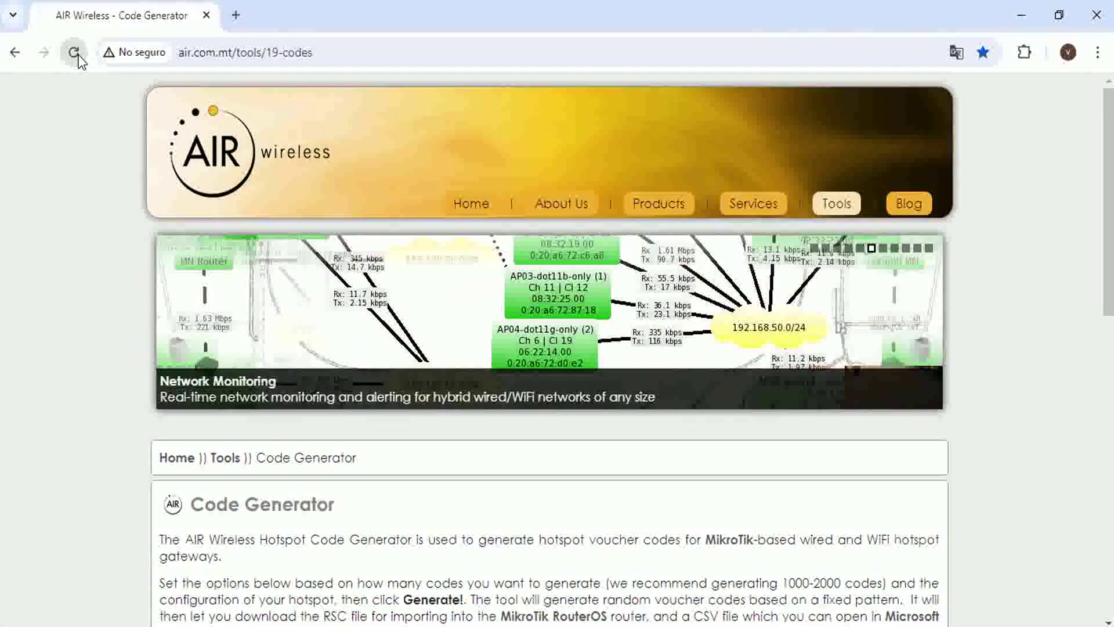
{"action": "left_click", "coordinate": [74, 52]}
{"action": "left_click", "coordinate": [510, 287]}
{"action": "type", "text": "123"}
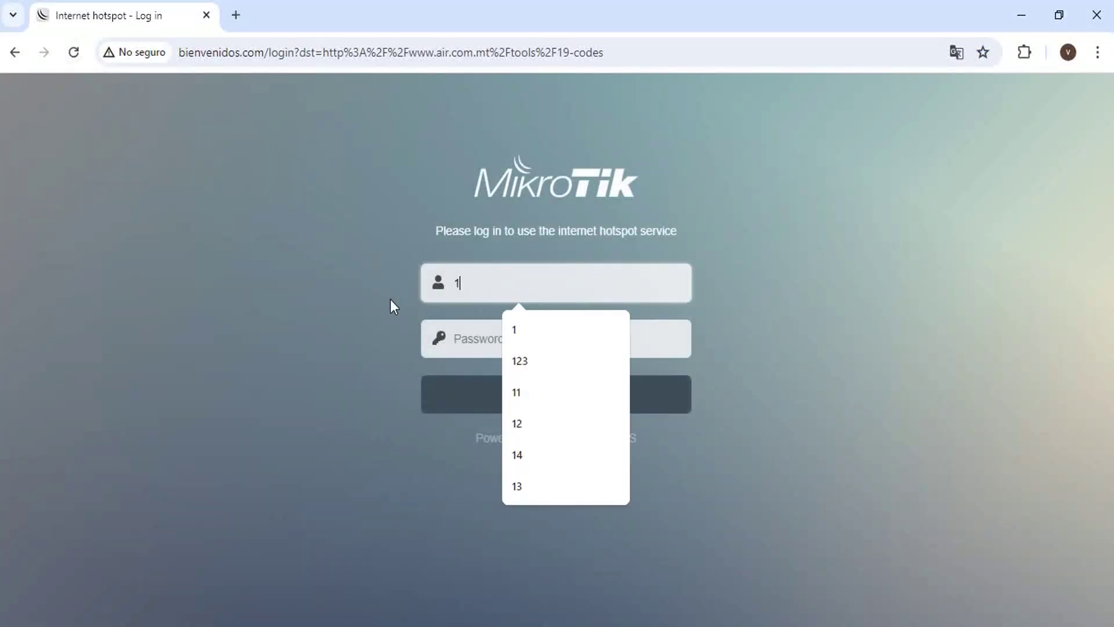
{"action": "left_click", "coordinate": [470, 392]}
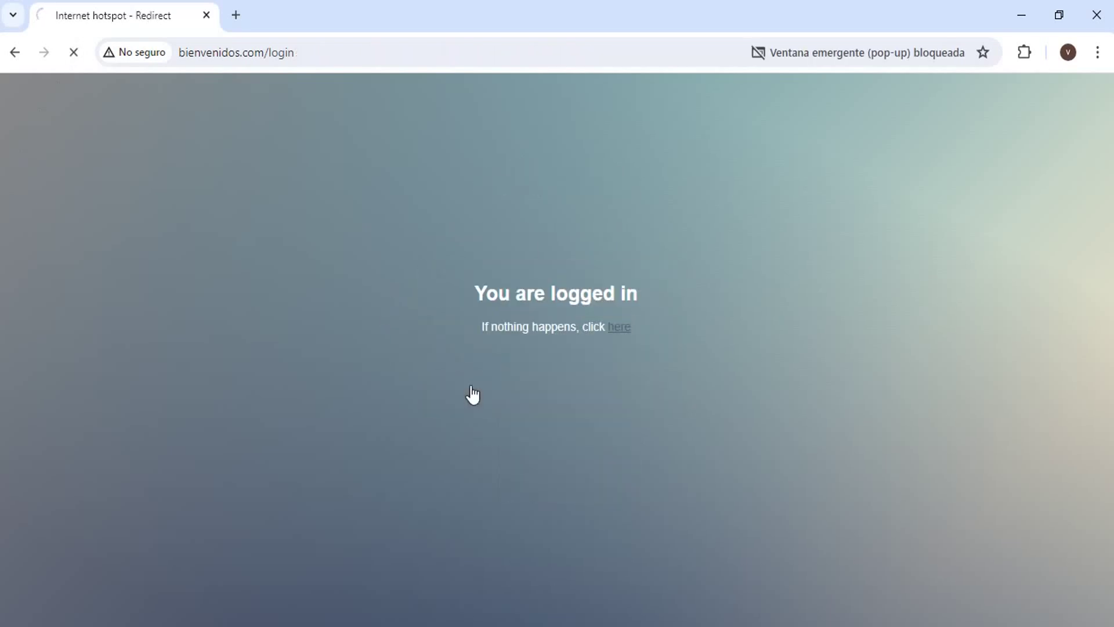
{"action": "key", "text": "alt+Tab"}
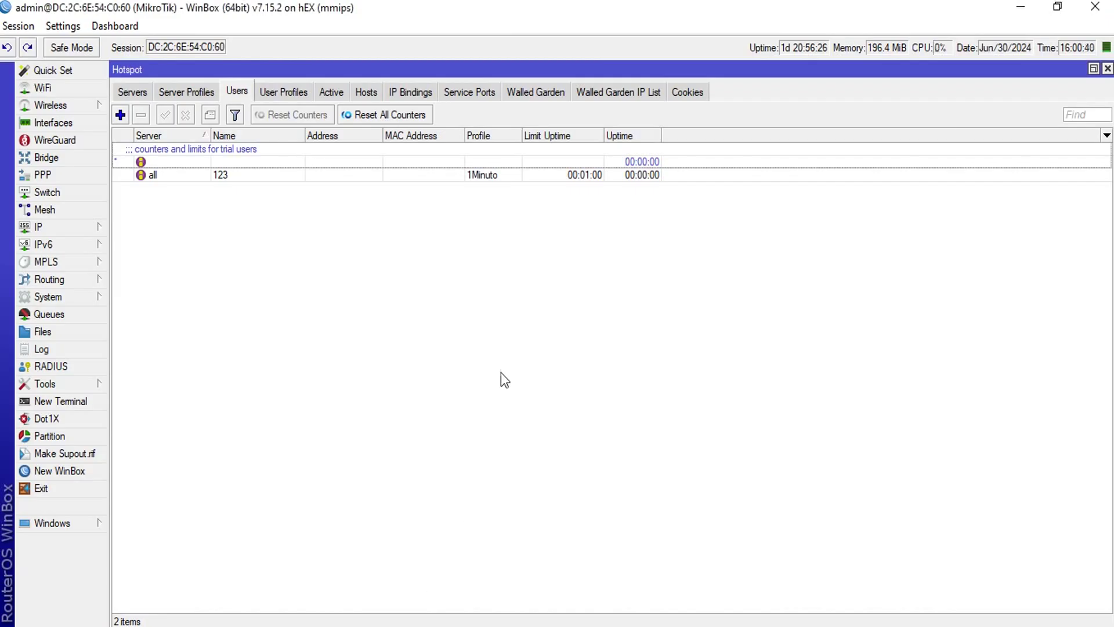
Confirm user 123's active session, minimize WinBox and Chrome, and select eliminr-fichas.txt
{"action": "left_click", "coordinate": [332, 94]}
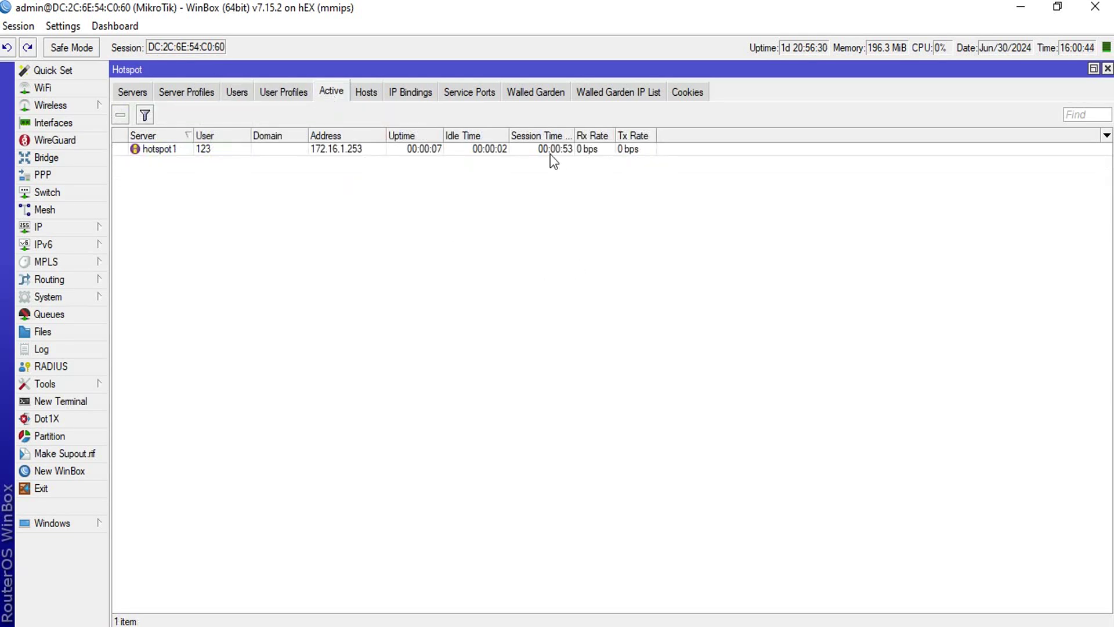
{"action": "left_click", "coordinate": [236, 92]}
{"action": "left_click", "coordinate": [1021, 8]}
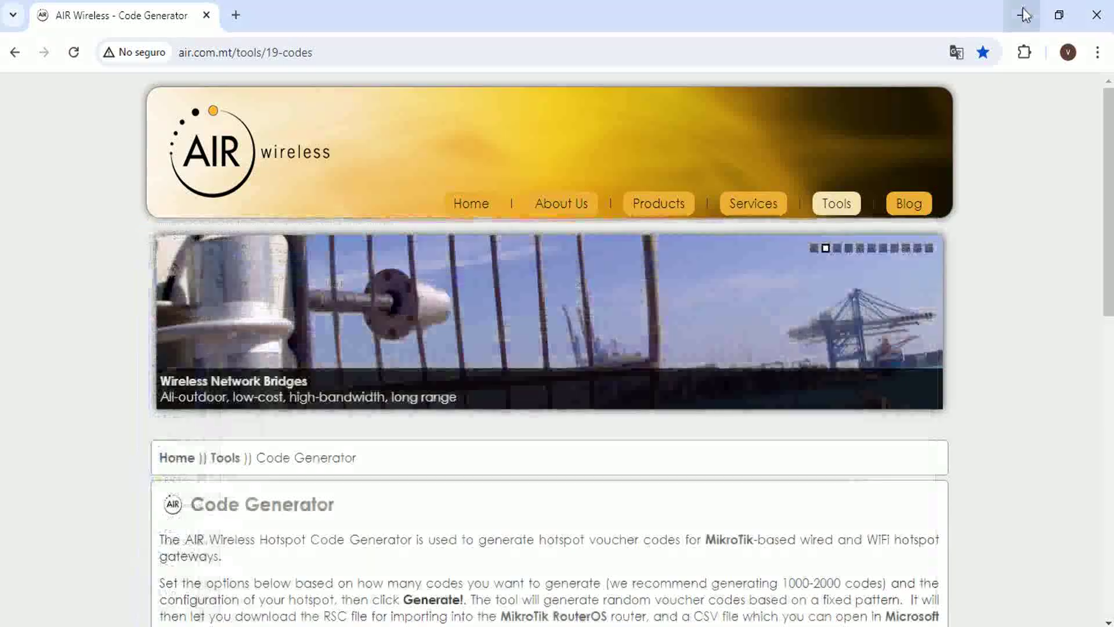
{"action": "left_click", "coordinate": [1020, 11]}
{"action": "left_click", "coordinate": [517, 301]}
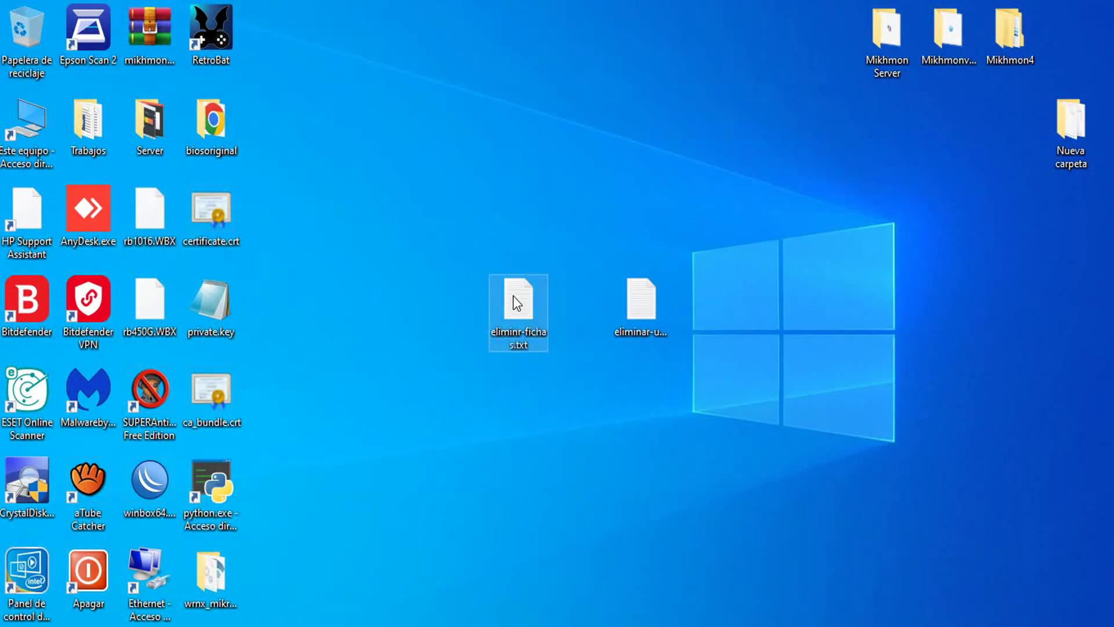
Open eliminr-fichas.txt and change both uptime and limit-uptime values to 00:01:00
{"action": "double_click", "coordinate": [513, 295]}
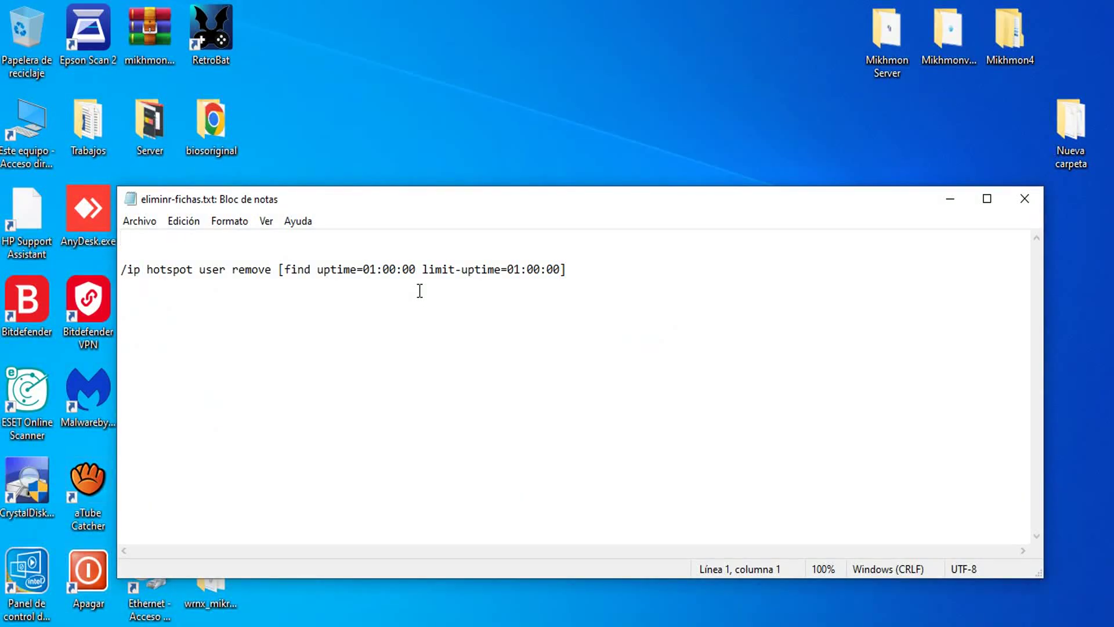
{"action": "left_click", "coordinate": [376, 276]}
{"action": "key", "text": "BackSpace"}
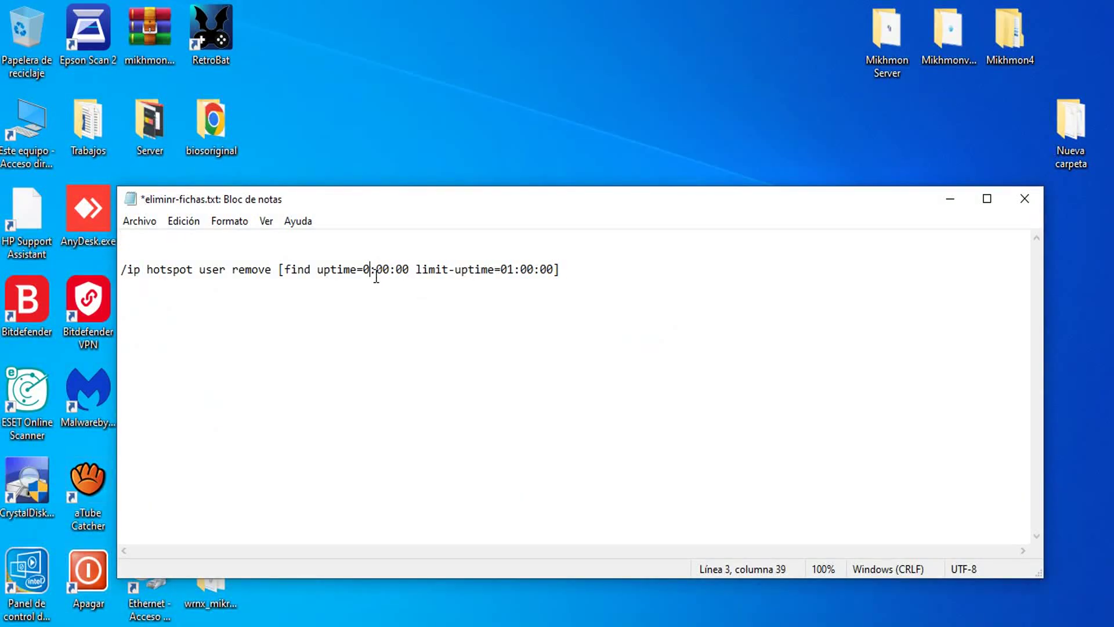
{"action": "type", "text": "0"}
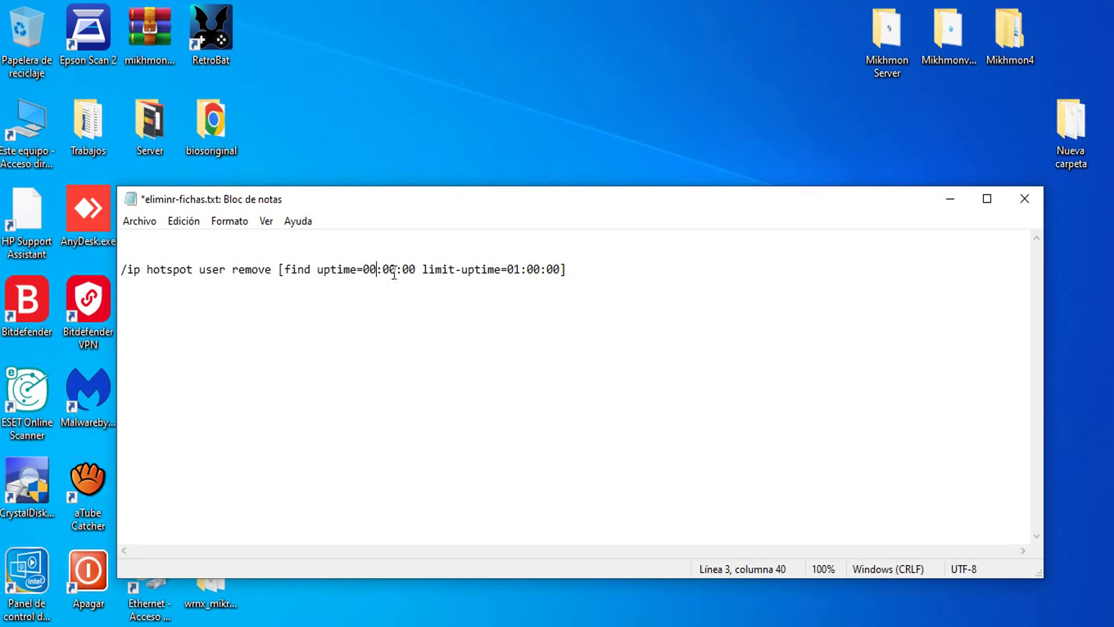
{"action": "left_click_drag", "start_coordinate": [396, 270], "coordinate": [389, 270]}
{"action": "type", "text": "1"}
{"action": "left_click", "coordinate": [521, 270]}
{"action": "key", "text": "BackSpace"}
{"action": "type", "text": "0"}
{"action": "left_click", "coordinate": [539, 270]}
{"action": "key", "text": "BackSpace"}
{"action": "type", "text": "1"}
Copy the full /ip hotspot user remove command line and return to WinBox
{"action": "left_click_drag", "start_coordinate": [122, 269], "coordinate": [684, 275]}
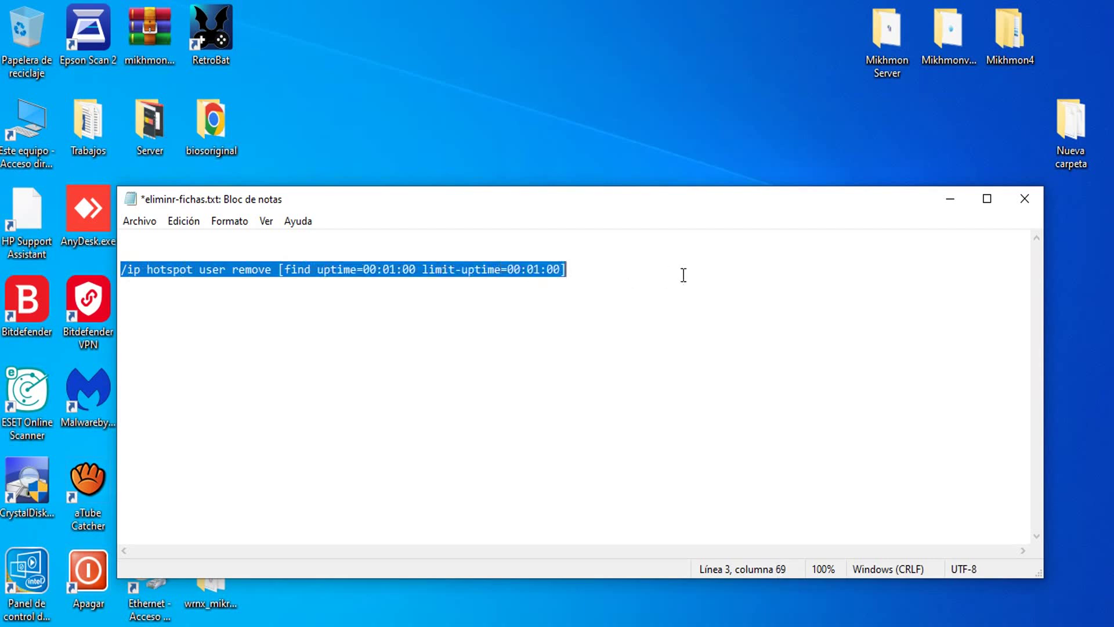
{"action": "right_click", "coordinate": [382, 265]}
{"action": "left_click", "coordinate": [414, 323]}
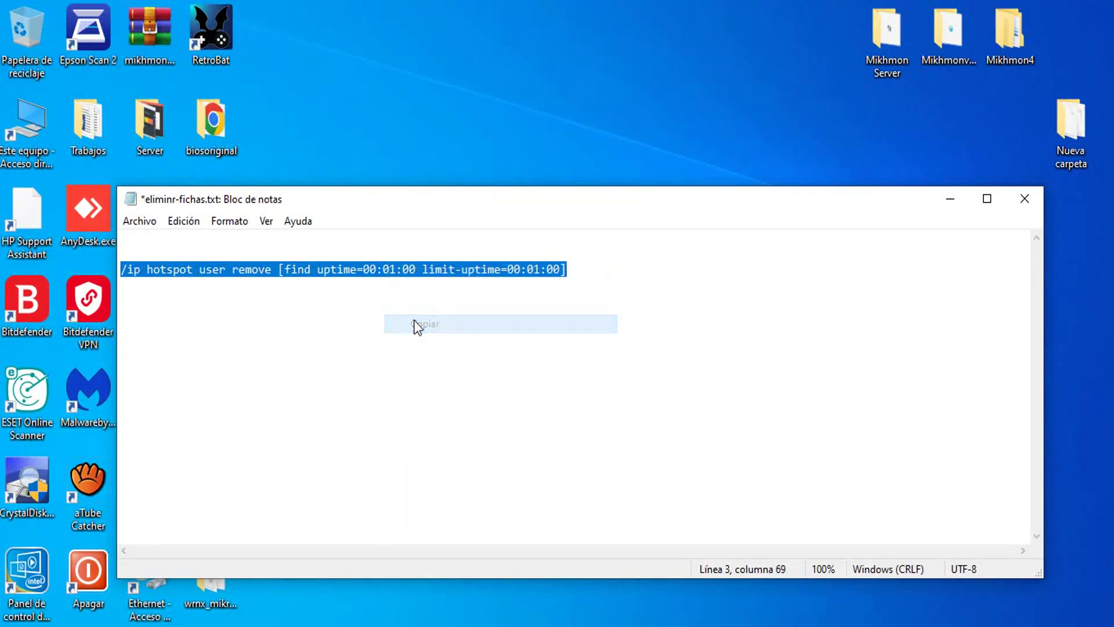
{"action": "key", "text": "alt+Tab"}
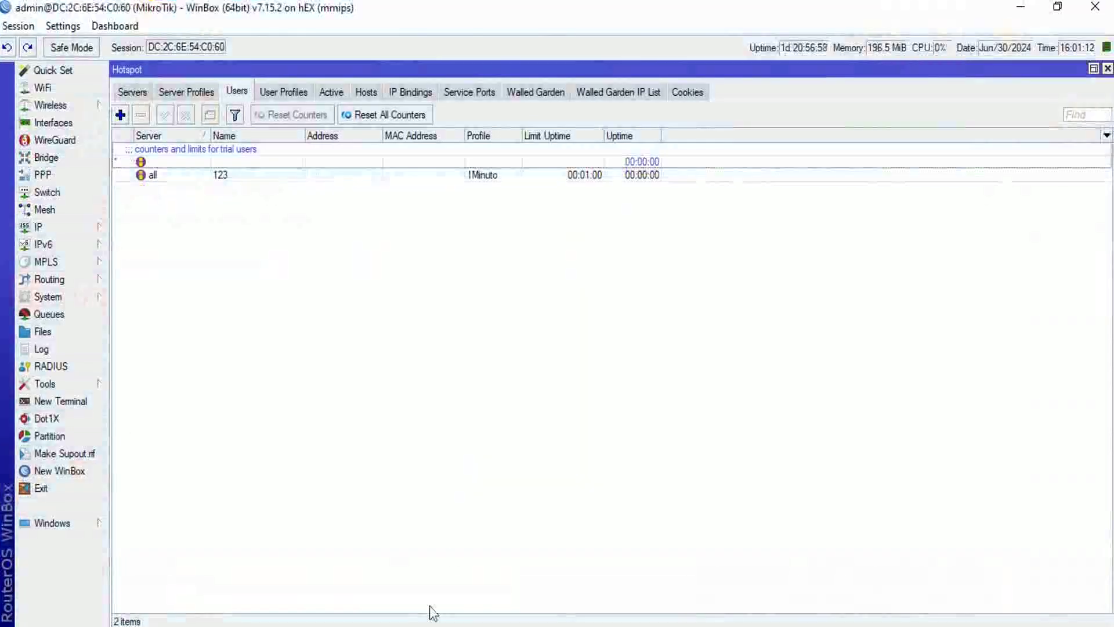
Monitor the Active and Users tabs until user 123's session ends at 00:01:00 uptime
{"action": "left_click", "coordinate": [340, 92]}
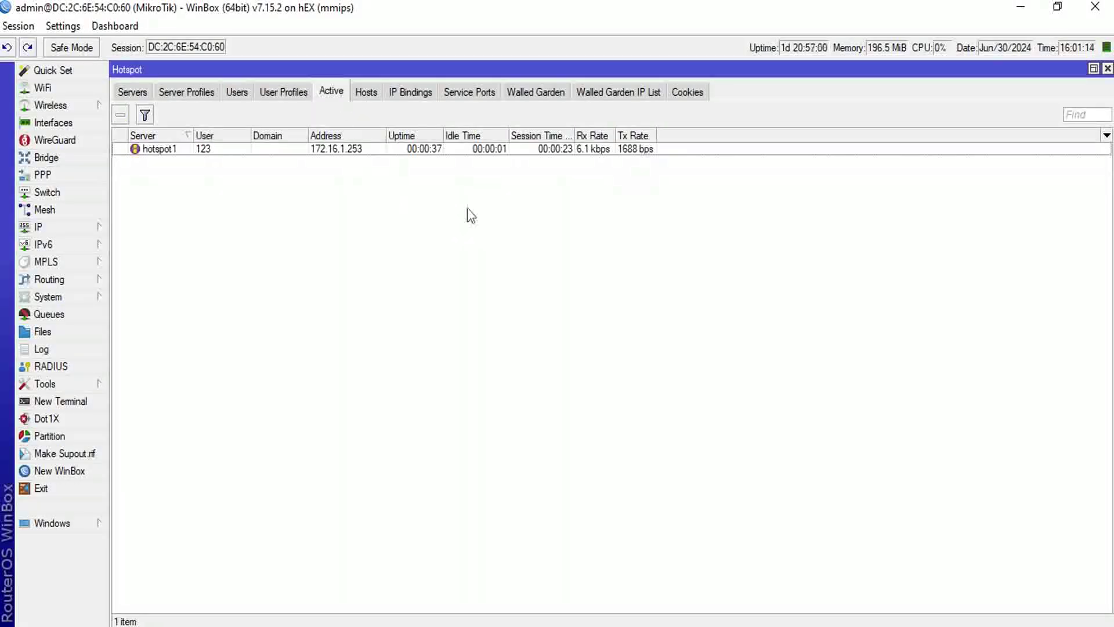
{"action": "left_click", "coordinate": [237, 93]}
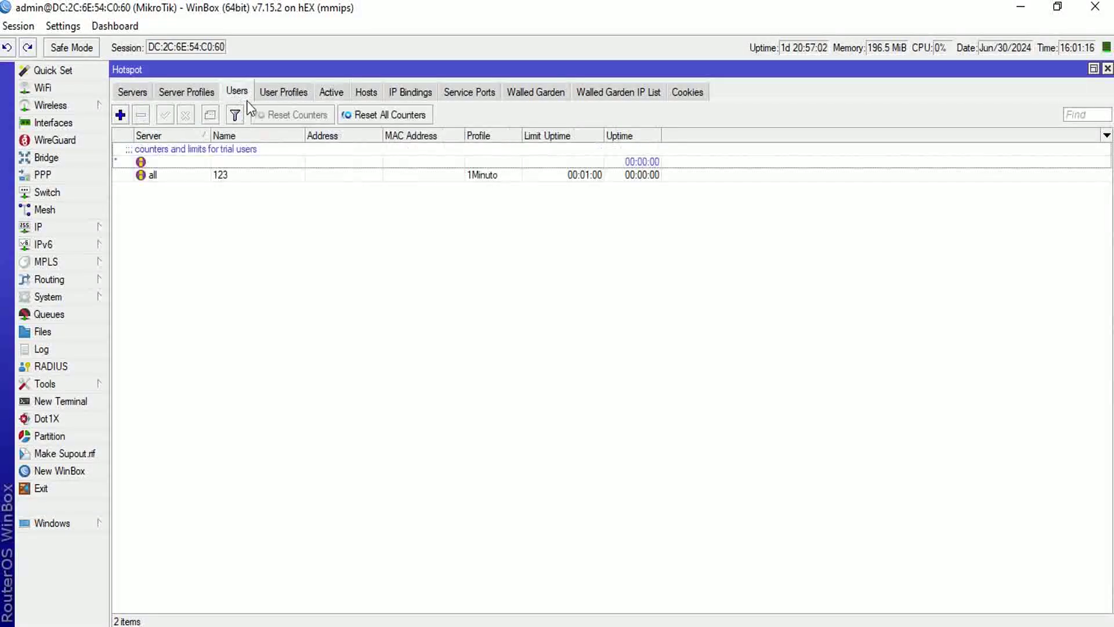
{"action": "left_click", "coordinate": [274, 92]}
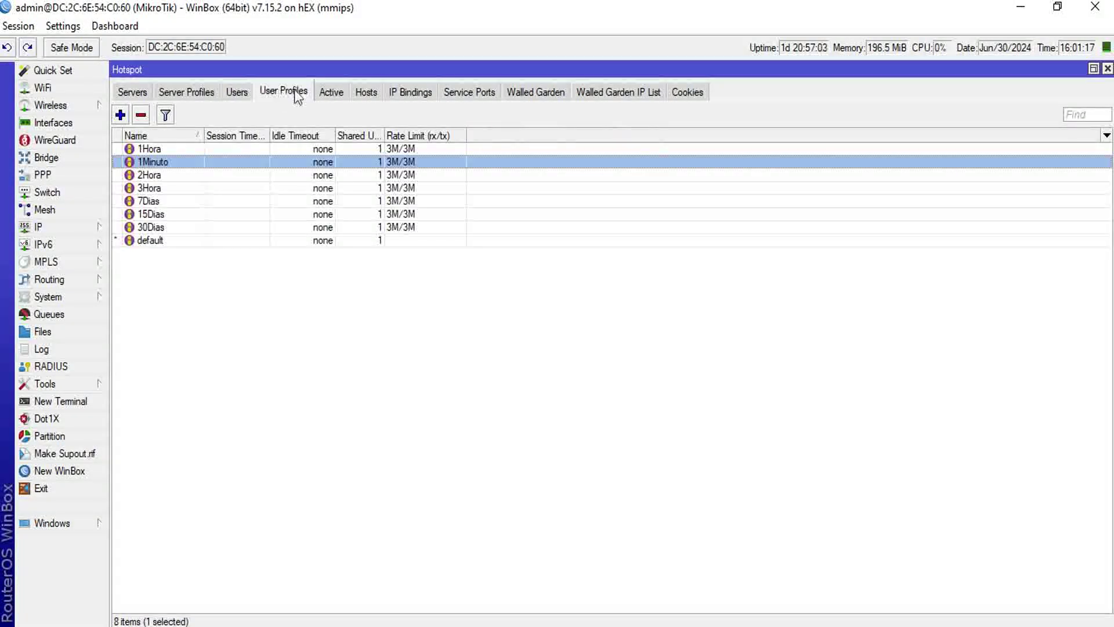
{"action": "left_click", "coordinate": [328, 91]}
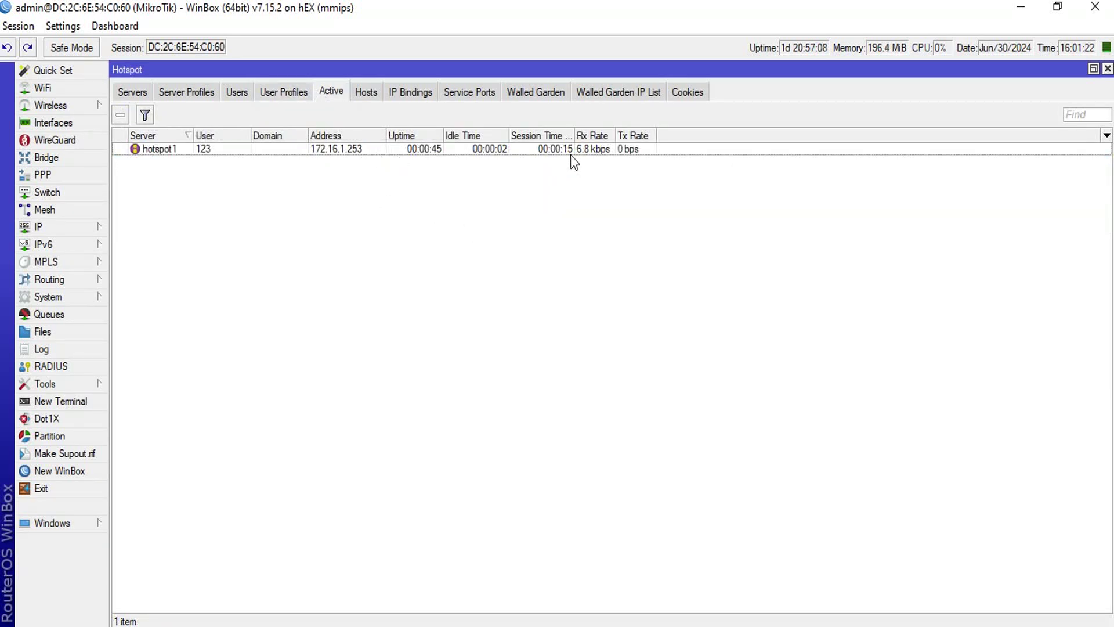
{"action": "left_click", "coordinate": [237, 92]}
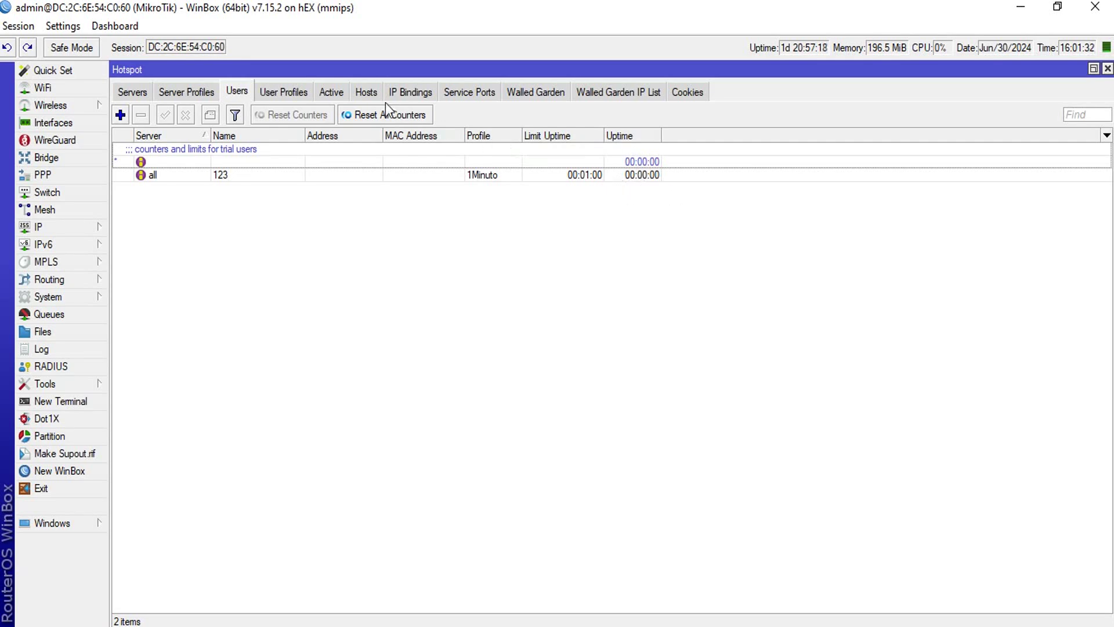
{"action": "left_click", "coordinate": [331, 91]}
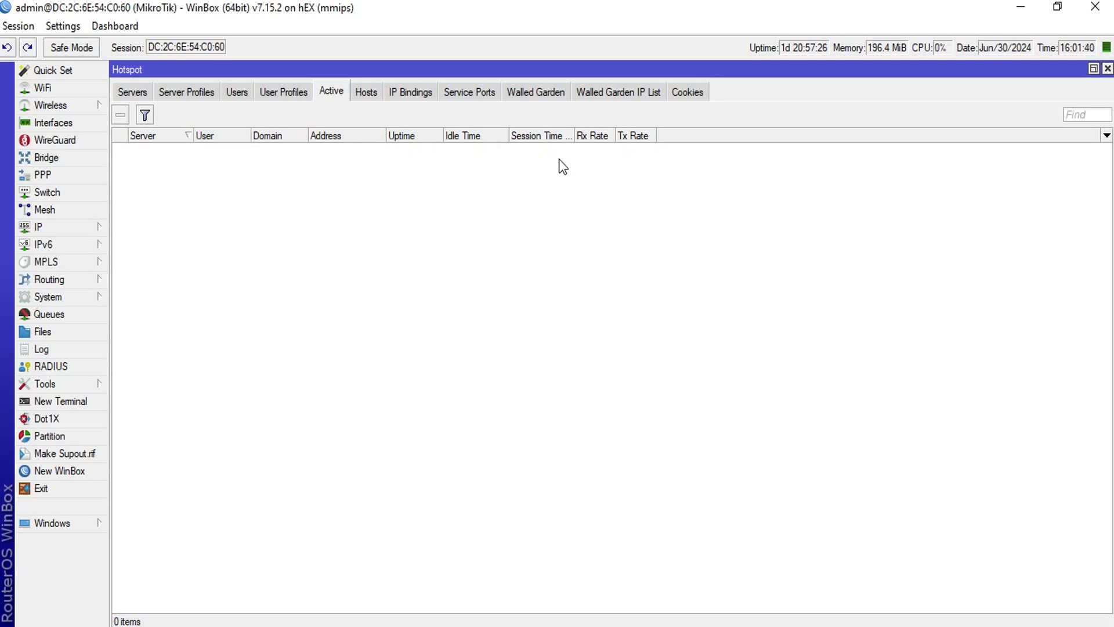
{"action": "left_click", "coordinate": [237, 92]}
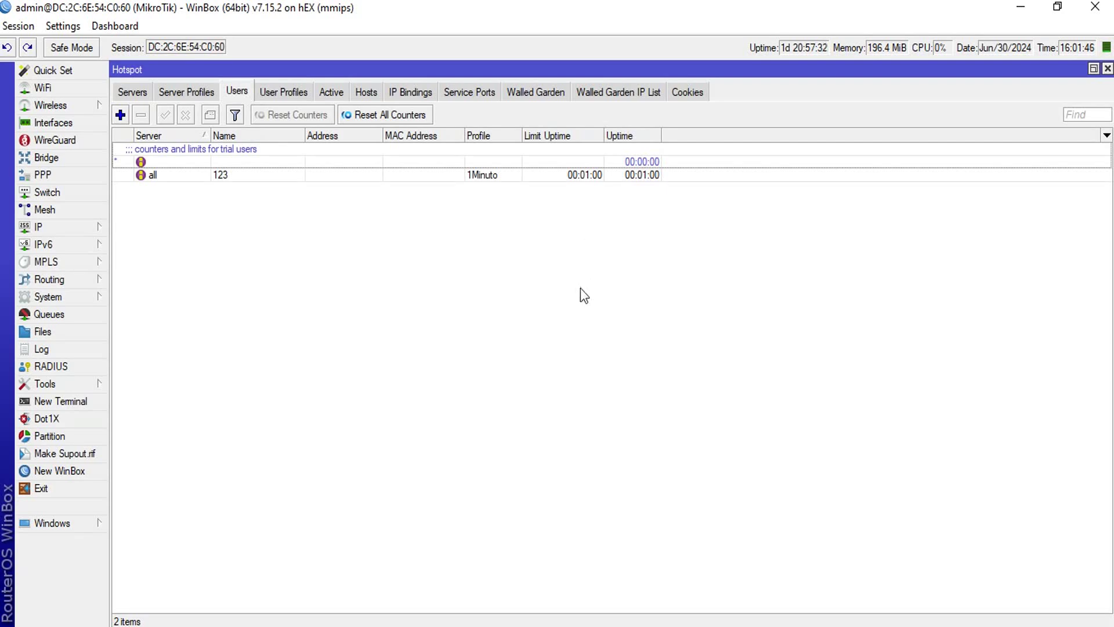
Copy the removal command from Notepad again and minimize Notepad
{"action": "key", "text": "alt+Tab"}
{"action": "right_click", "coordinate": [518, 269]}
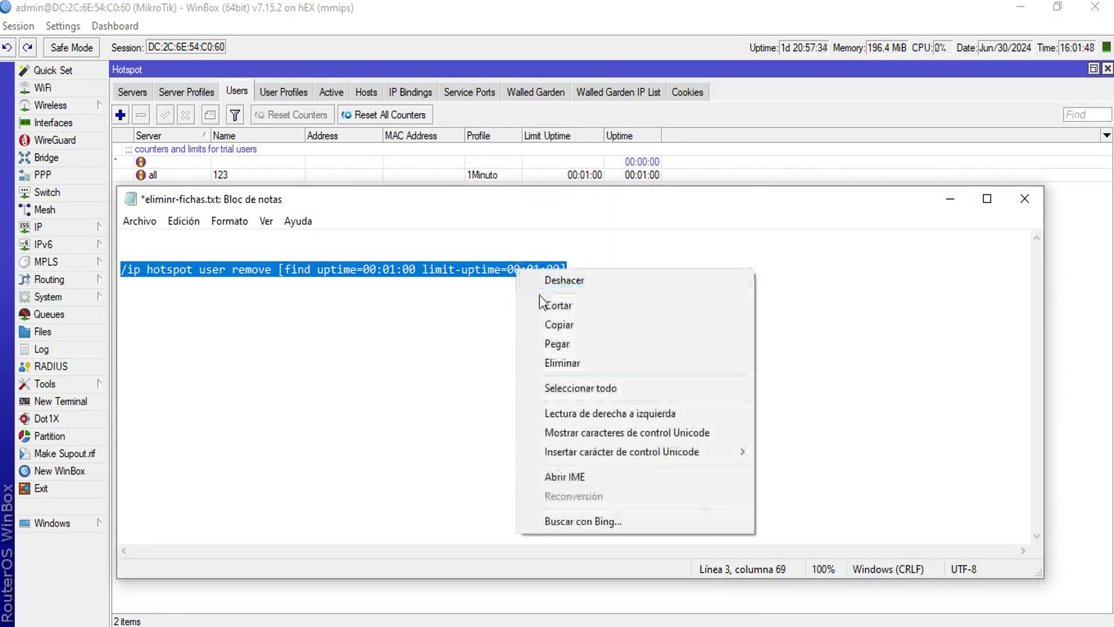
{"action": "left_click", "coordinate": [548, 325]}
{"action": "left_click", "coordinate": [950, 199]}
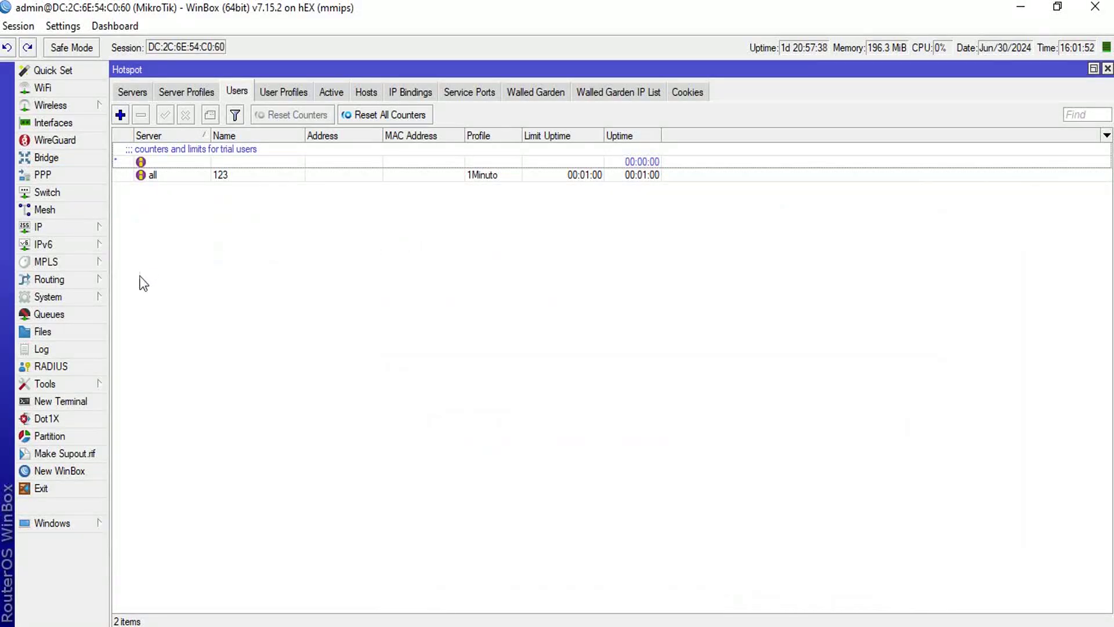
{"action": "left_click", "coordinate": [63, 403]}
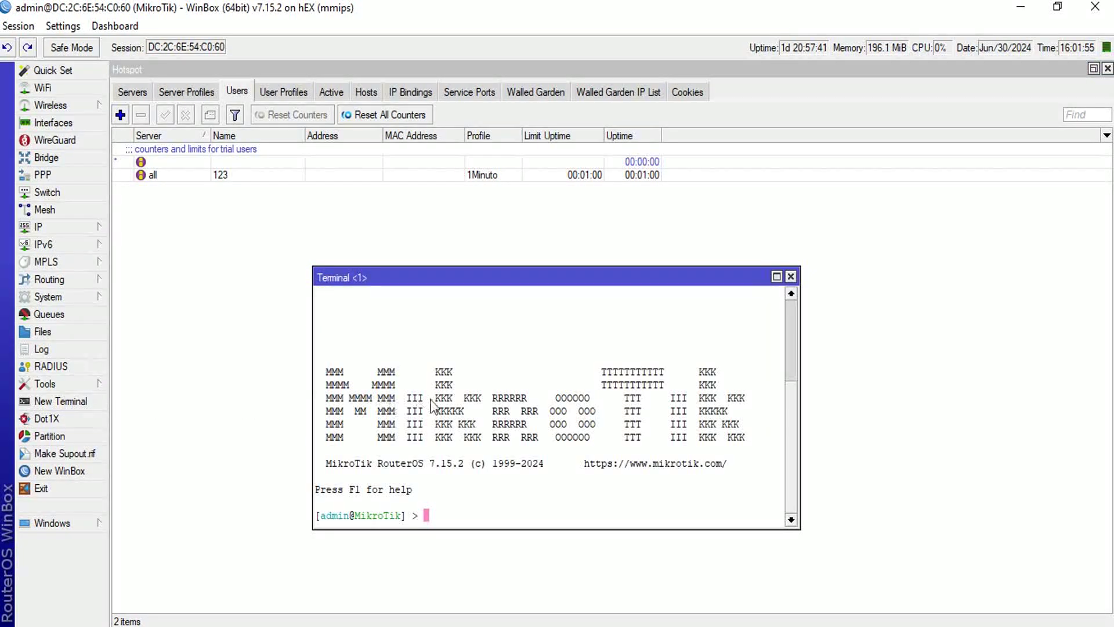
Paste and run the /ip hotspot user remove command in the terminal, then close it
{"action": "right_click", "coordinate": [508, 424]}
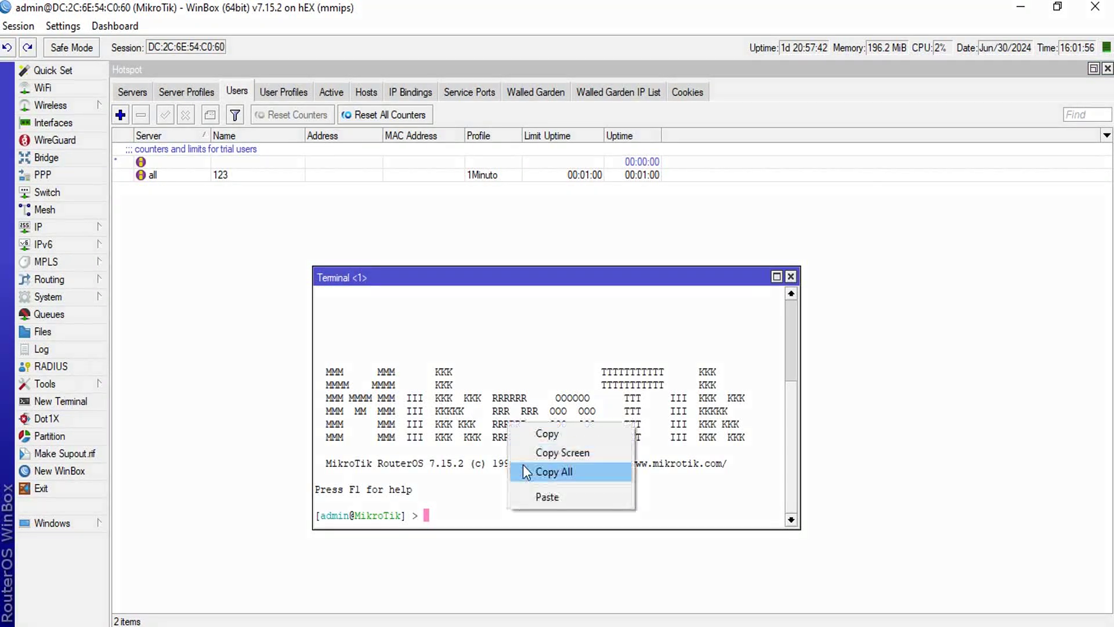
{"action": "left_click", "coordinate": [546, 497]}
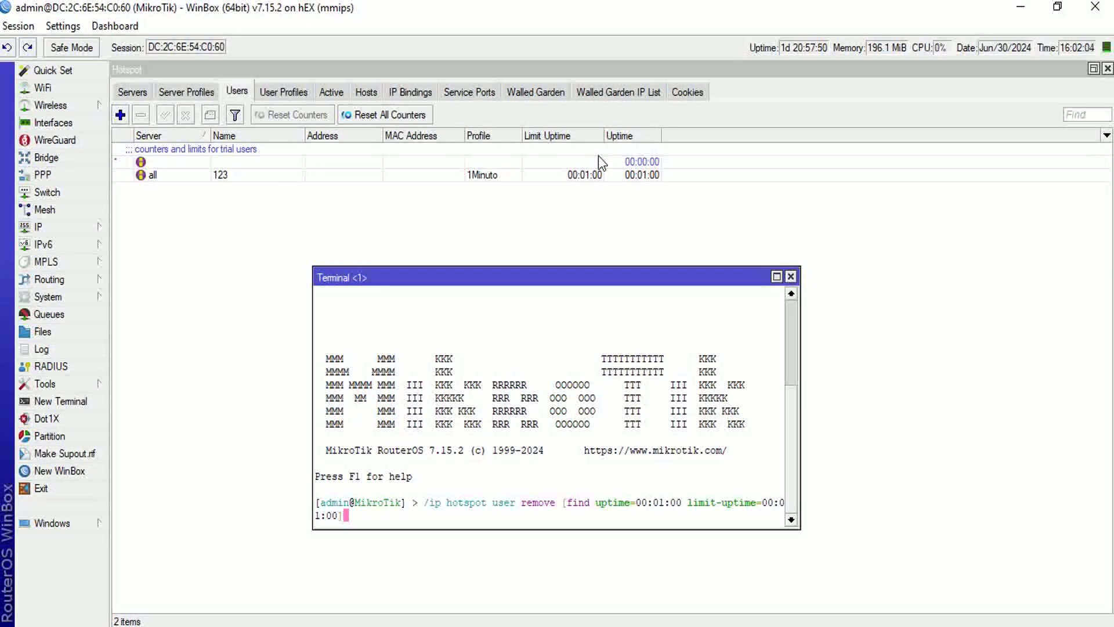
{"action": "key", "text": "Return"}
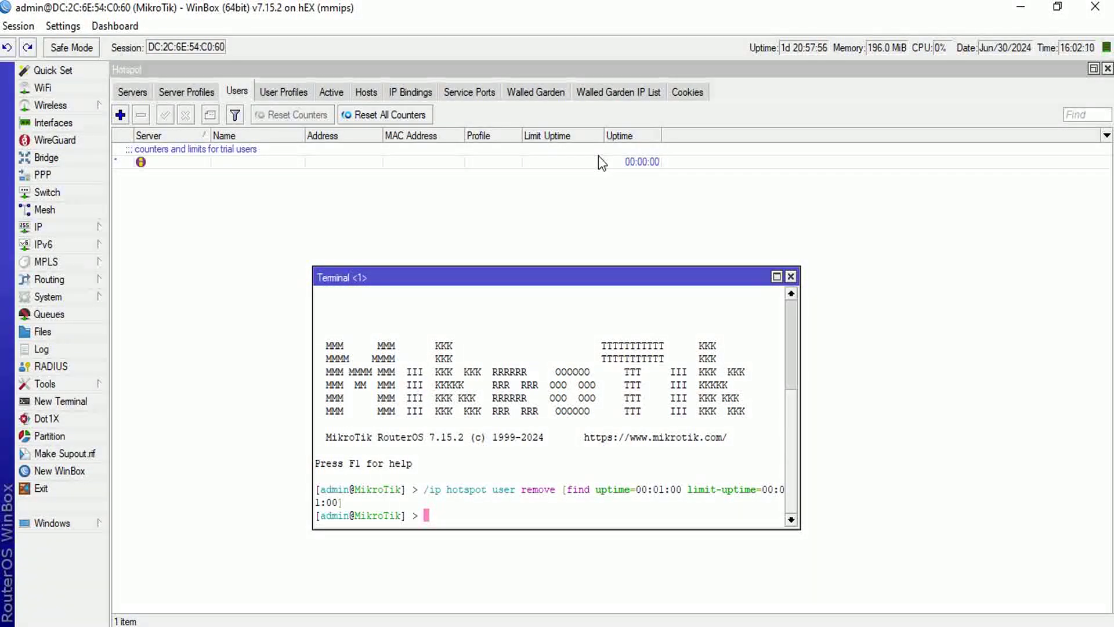
{"action": "left_click", "coordinate": [790, 277]}
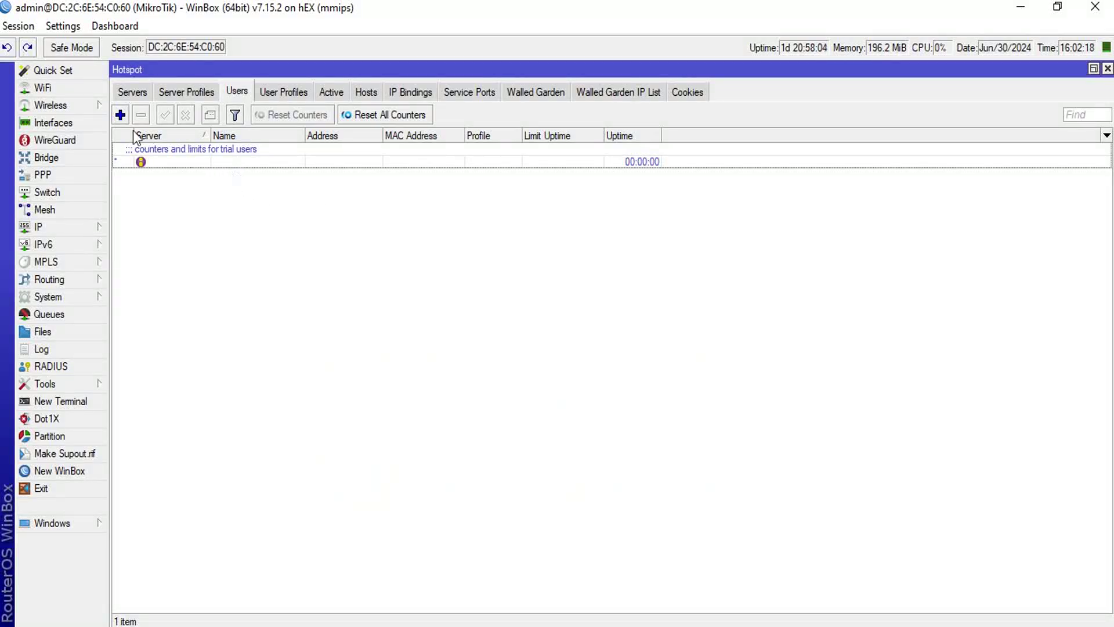
Undo the deletion to restore user 123 and log in as 123 on the hotspot page
{"action": "left_click", "coordinate": [7, 48]}
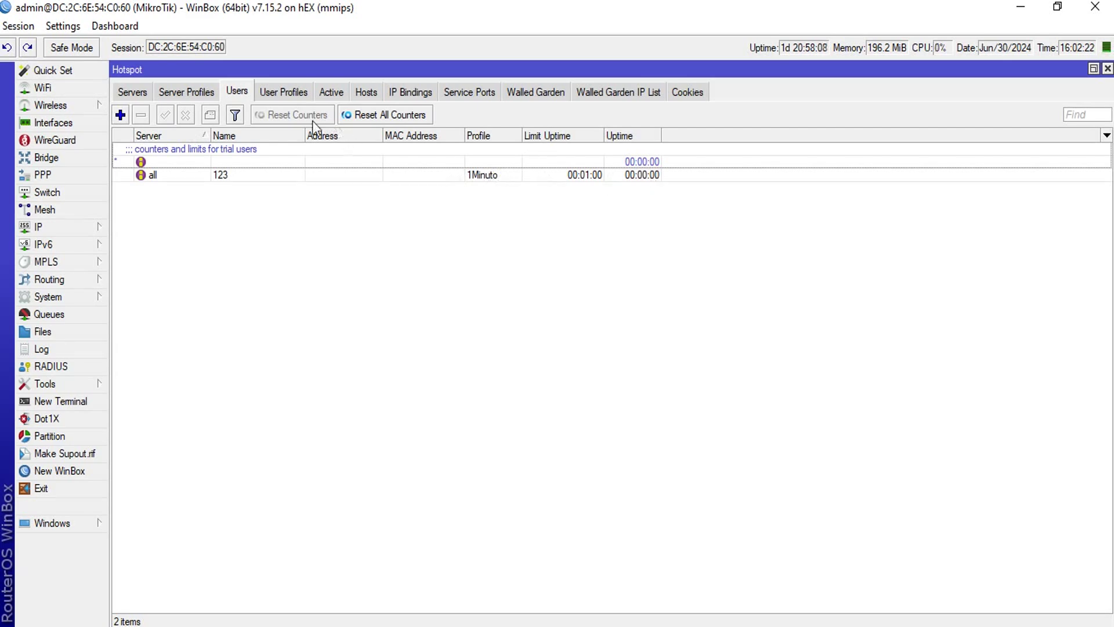
{"action": "left_click", "coordinate": [319, 174]}
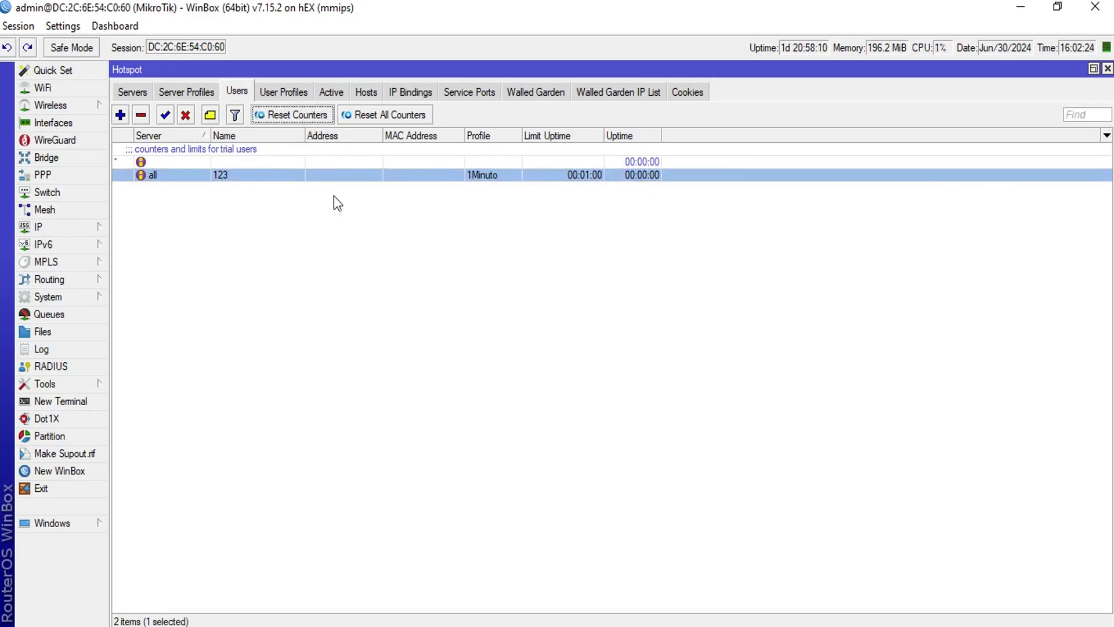
{"action": "key", "text": "alt+Tab"}
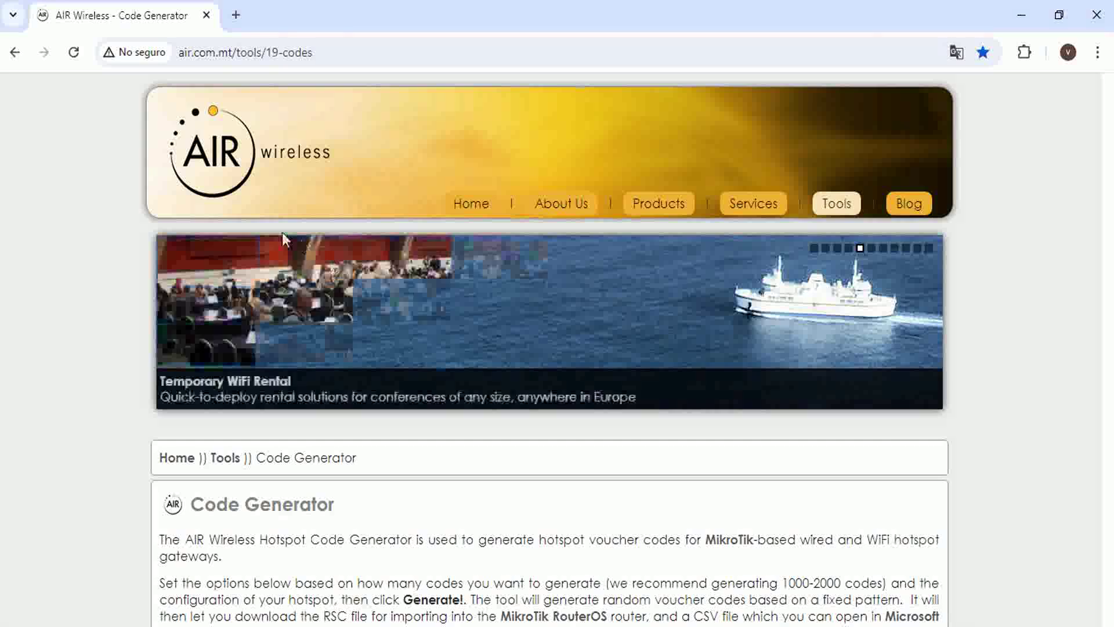
{"action": "left_click", "coordinate": [73, 52]}
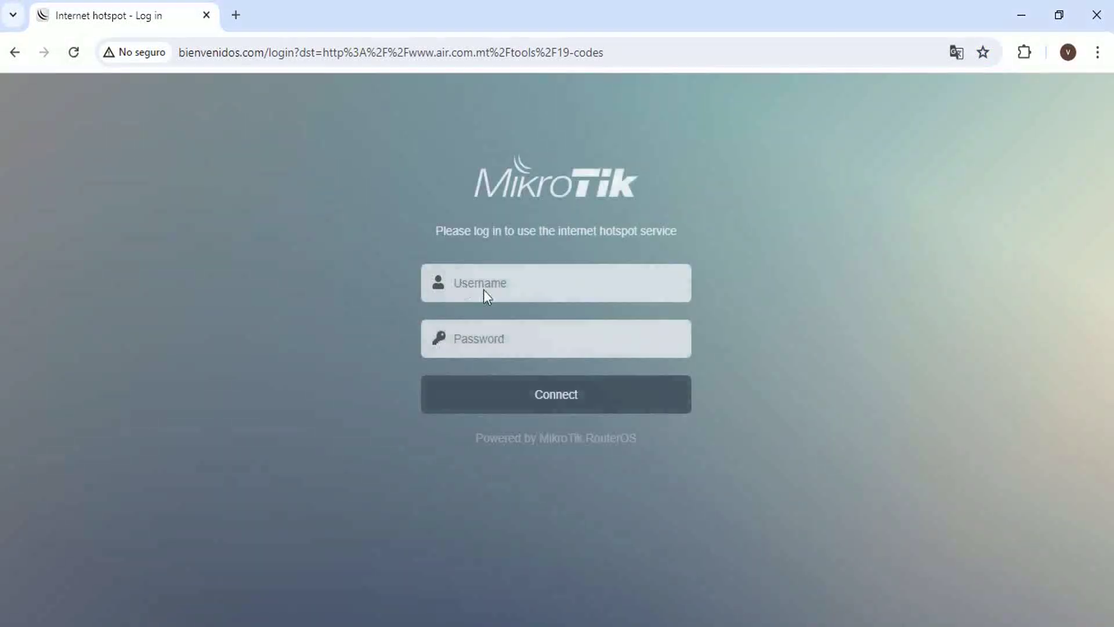
{"action": "left_click", "coordinate": [484, 290]}
{"action": "type", "text": "123"}
{"action": "left_click", "coordinate": [481, 384]}
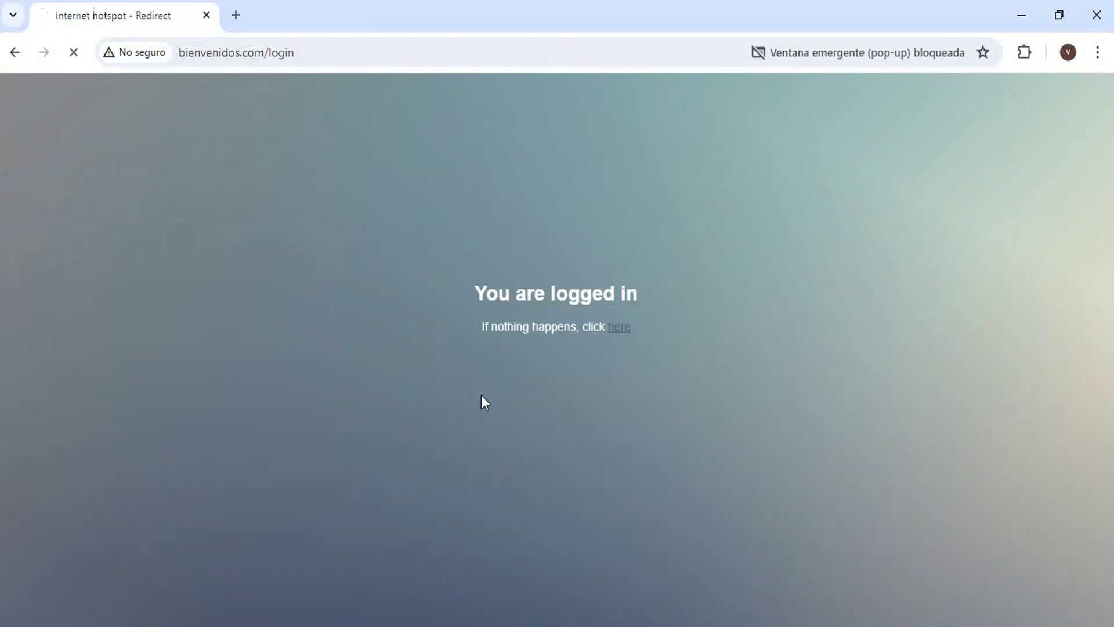
Confirm in WinBox's Active tab that user 123 has a fresh session
{"action": "key", "text": "alt+Tab"}
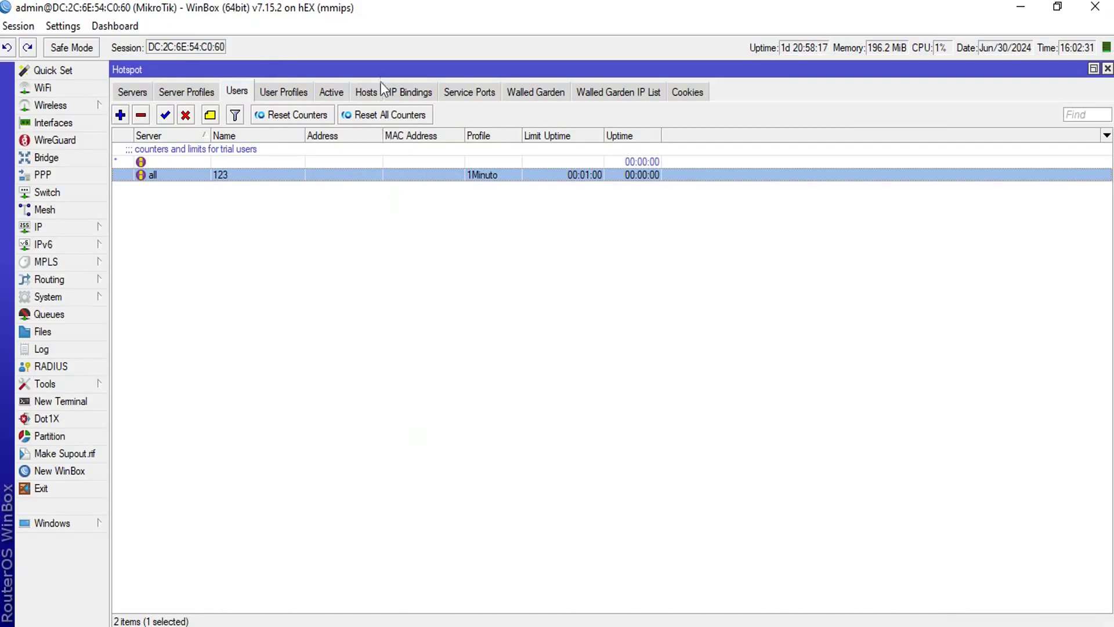
{"action": "left_click", "coordinate": [334, 92]}
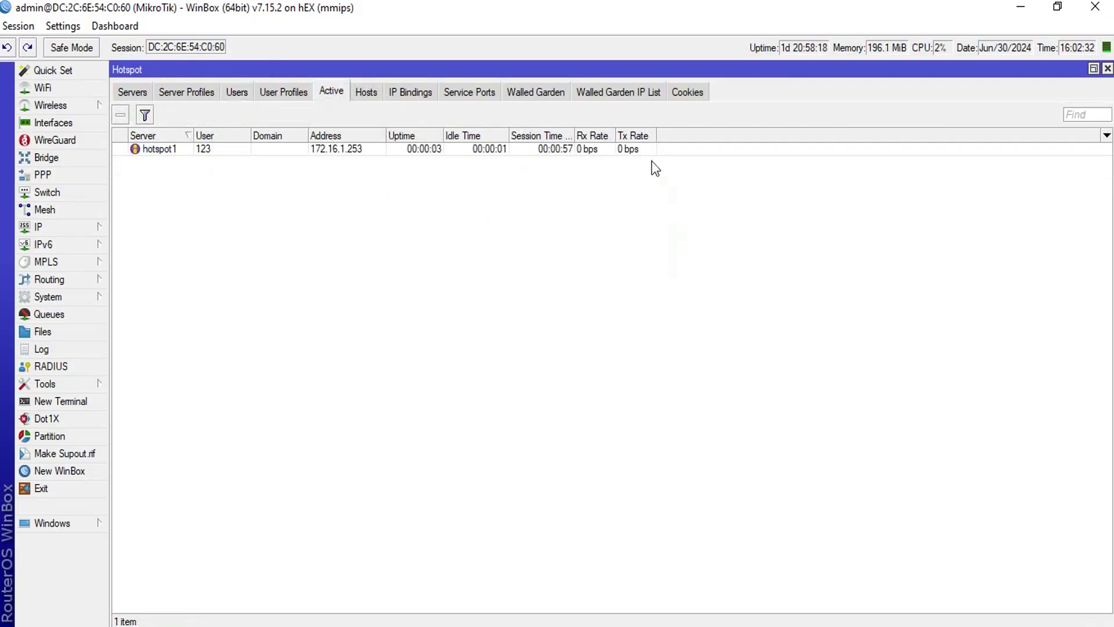
{"action": "left_click", "coordinate": [249, 93]}
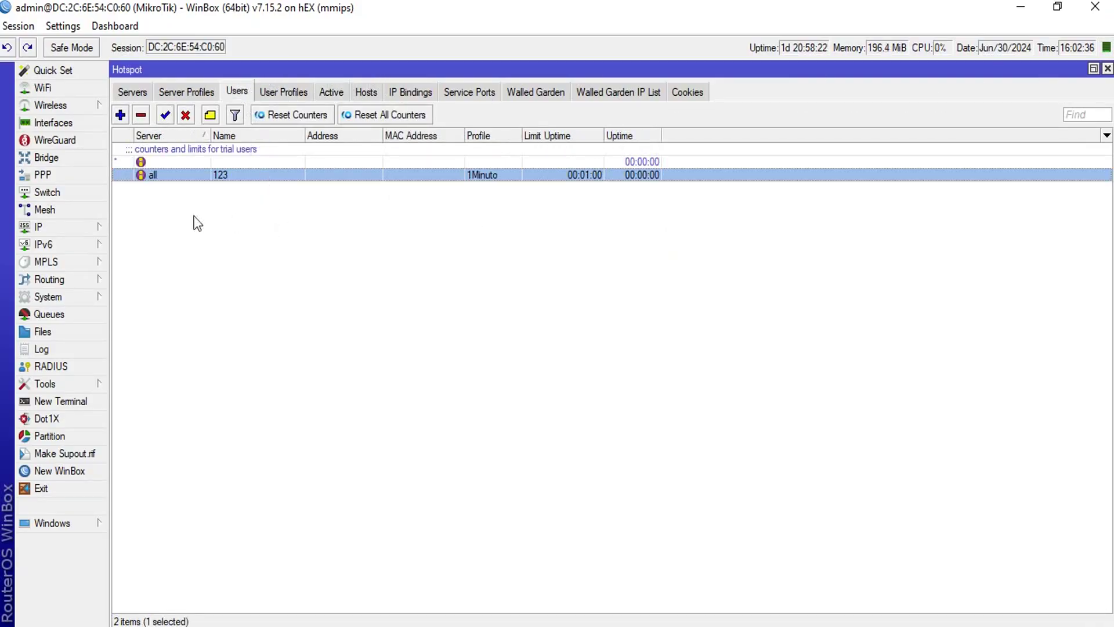
{"action": "left_click", "coordinate": [46, 298]}
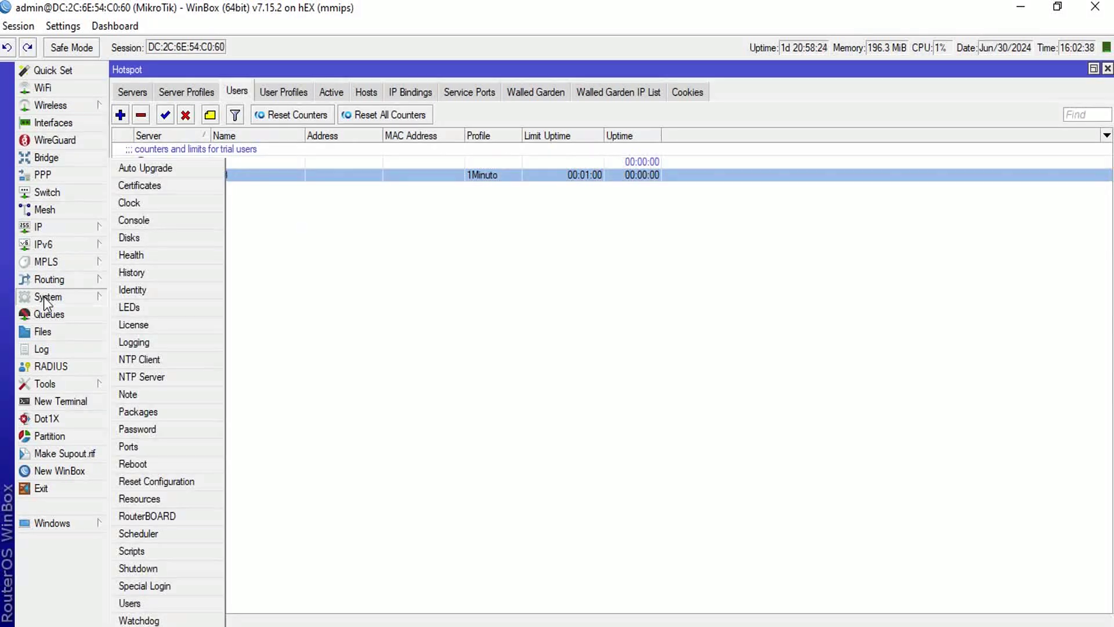
Create script eliminar-fichas-vencidas in System > Scripts with the pasted removal command as source
{"action": "left_click", "coordinate": [144, 552]}
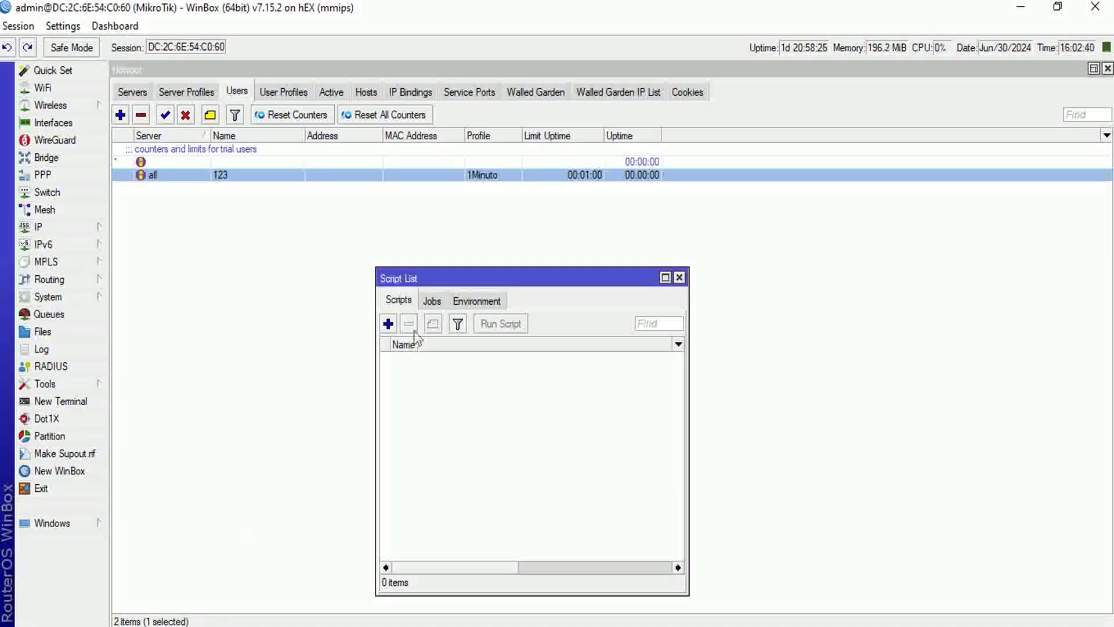
{"action": "left_click", "coordinate": [388, 324]}
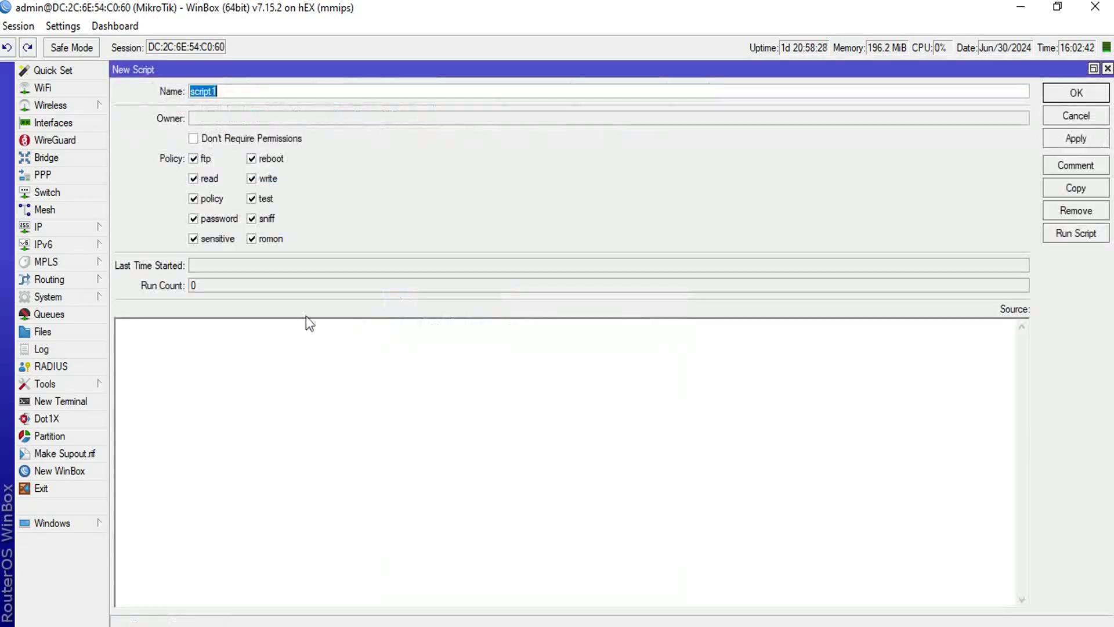
{"action": "right_click", "coordinate": [241, 331]}
{"action": "left_click", "coordinate": [280, 407]}
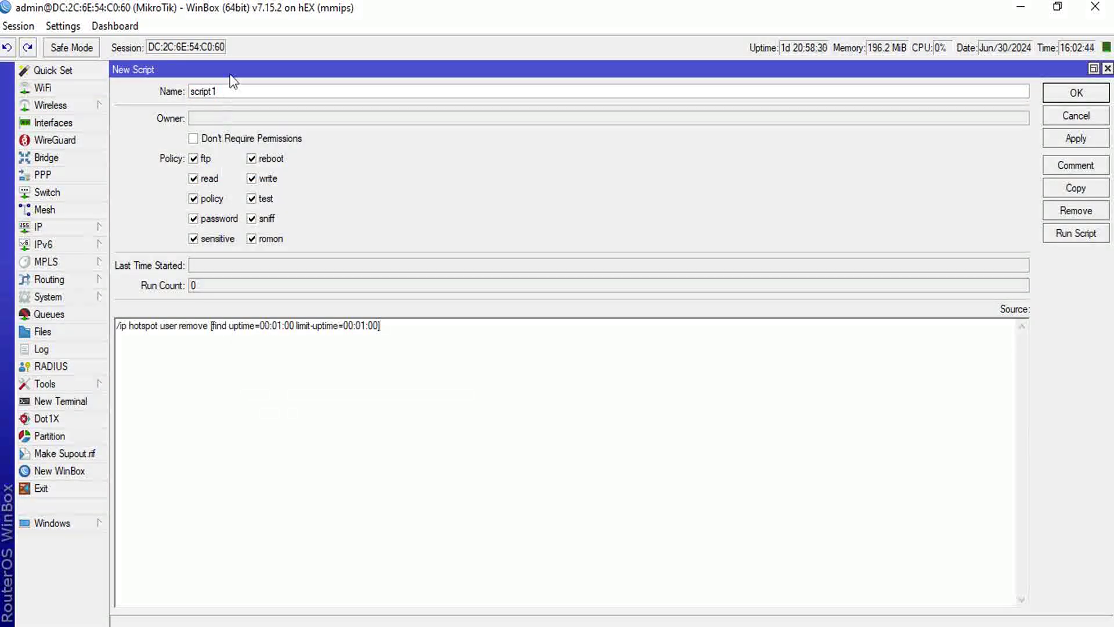
{"action": "left_click_drag", "start_coordinate": [224, 92], "coordinate": [97, 90]}
{"action": "type", "text": "eliminar-fichas-vencidas"}
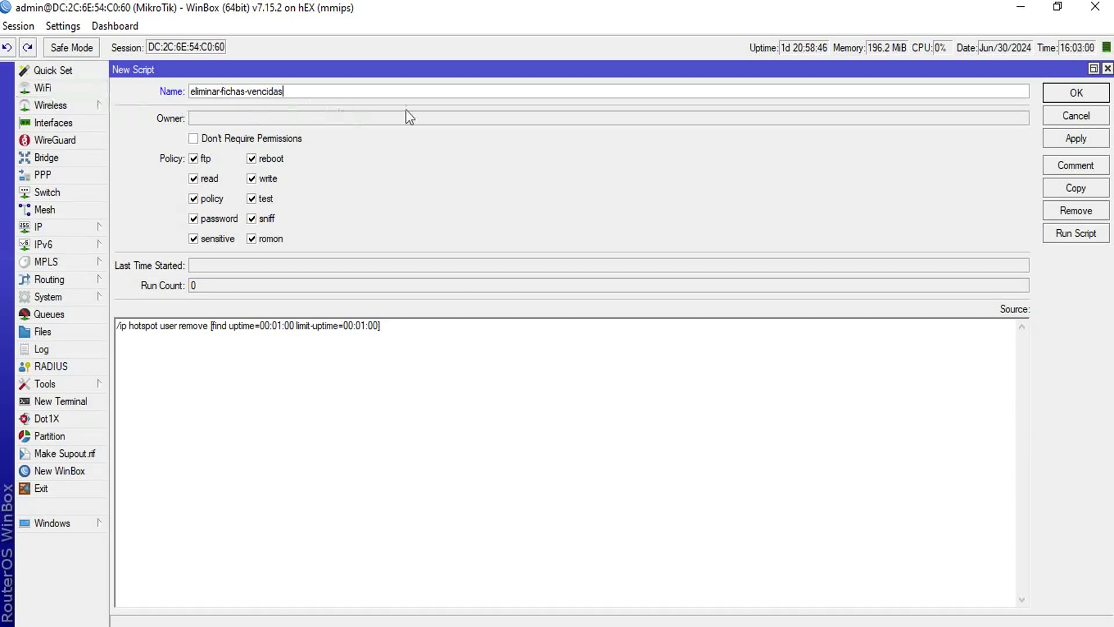
{"action": "left_click", "coordinate": [1065, 140]}
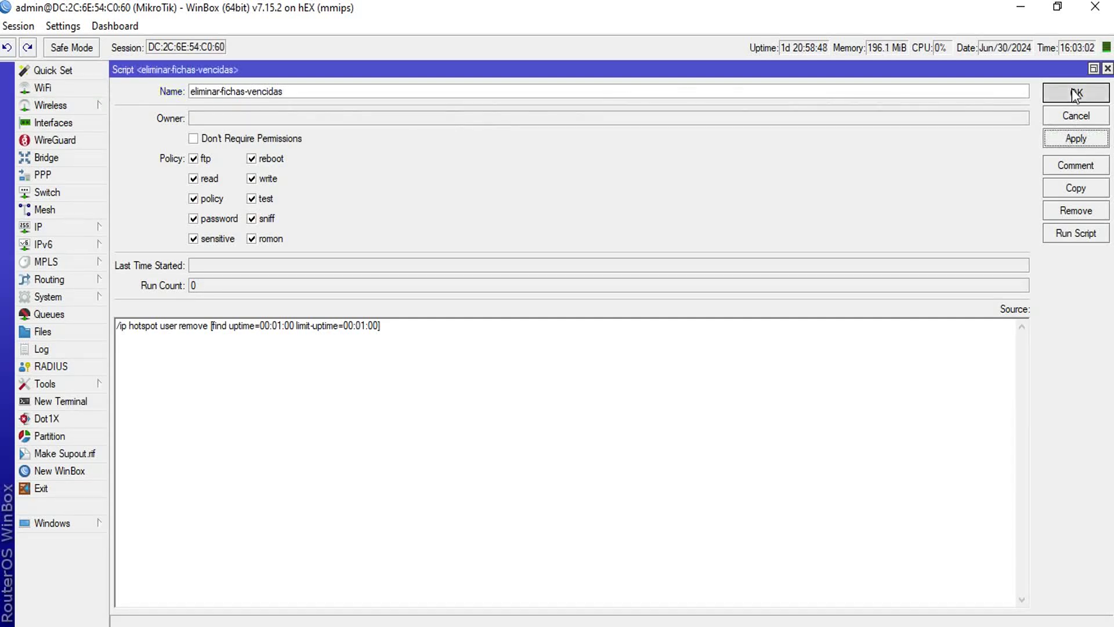
{"action": "left_click", "coordinate": [1077, 93]}
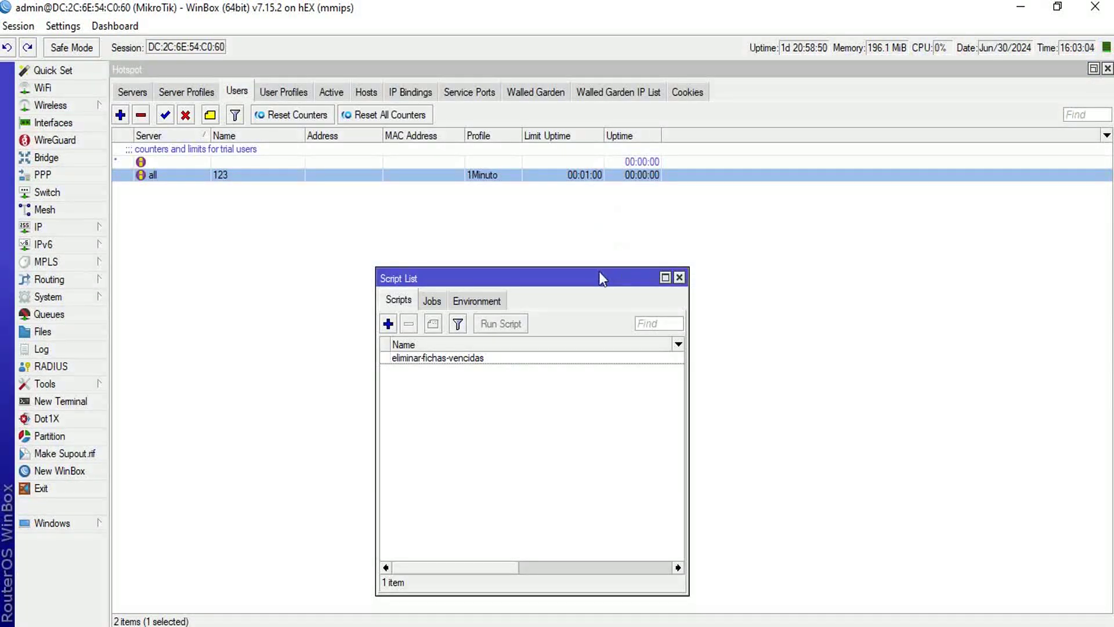
Watch the Active and Users tabs until user 123's uptime reaches 00:01:00
{"action": "left_click", "coordinate": [324, 93]}
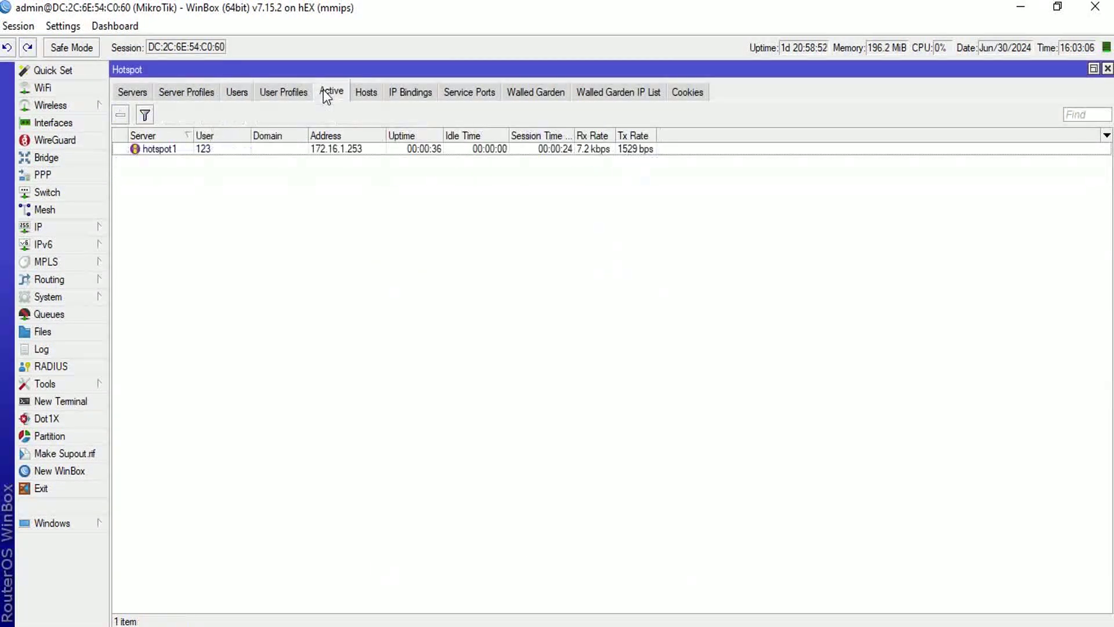
{"action": "left_click", "coordinate": [238, 92]}
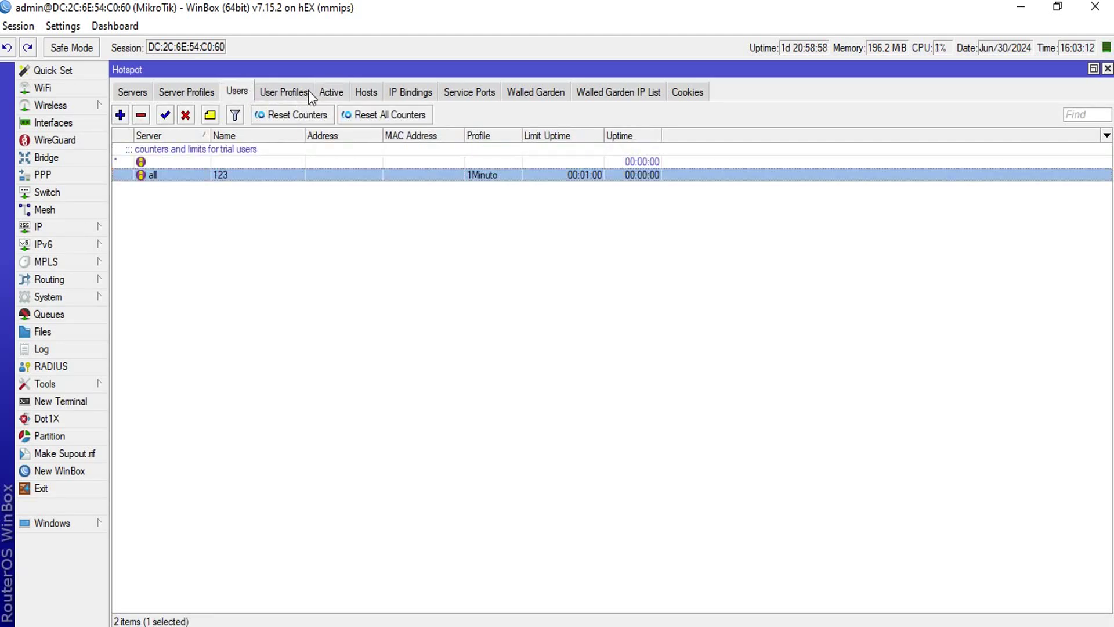
{"action": "left_click", "coordinate": [327, 91]}
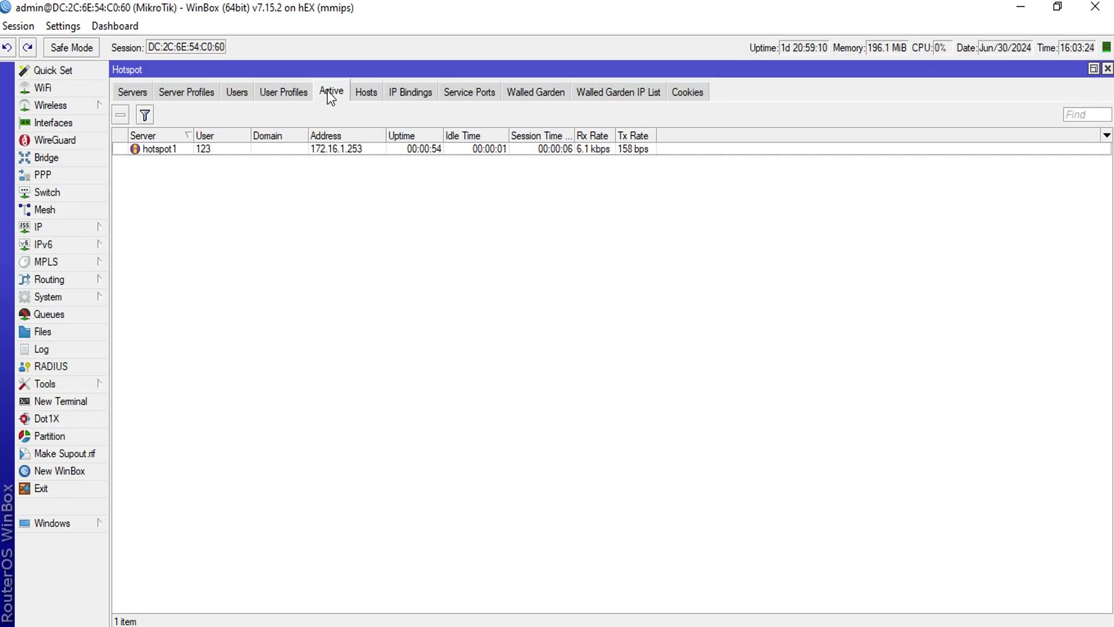
{"action": "left_click", "coordinate": [243, 91]}
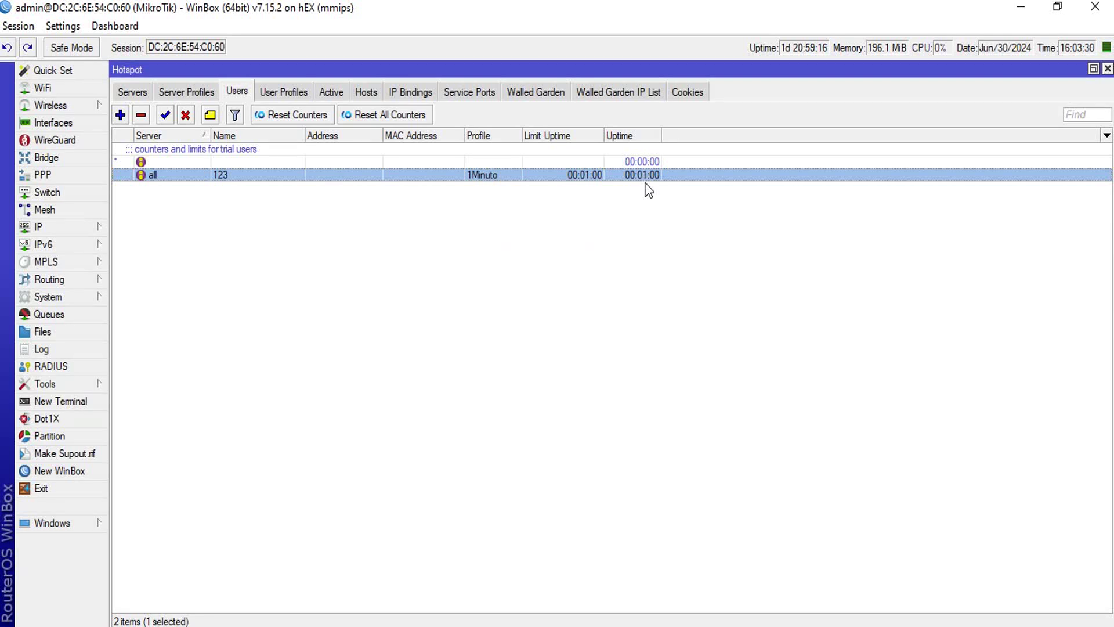
{"action": "left_click", "coordinate": [58, 297]}
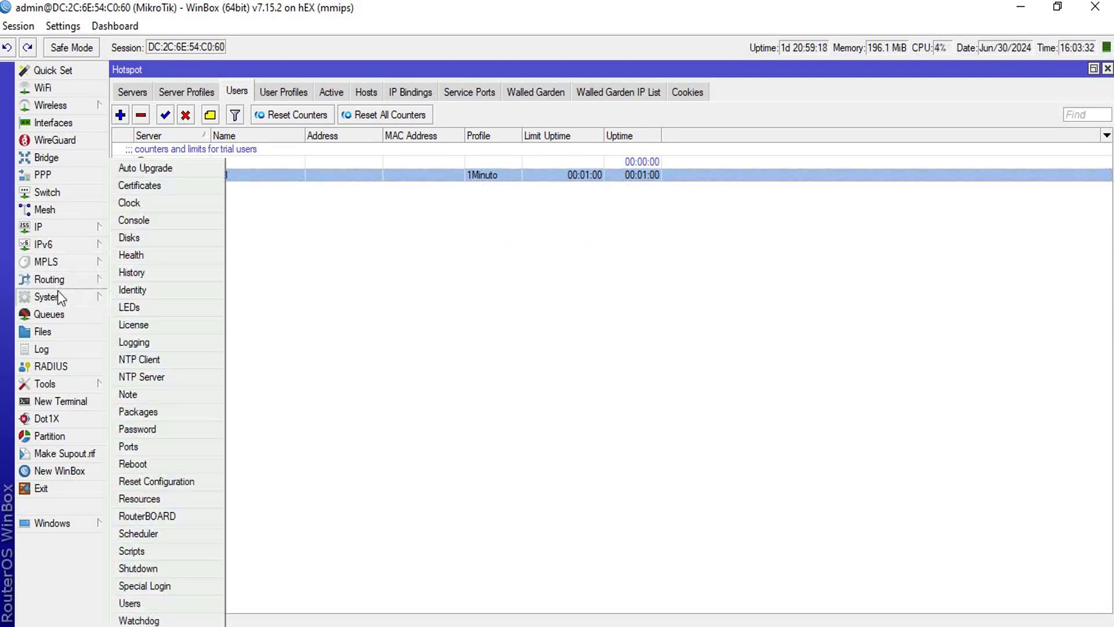
Run the eliminar-fichas-vencidas script, review its source, and close the Script List
{"action": "left_click", "coordinate": [147, 550]}
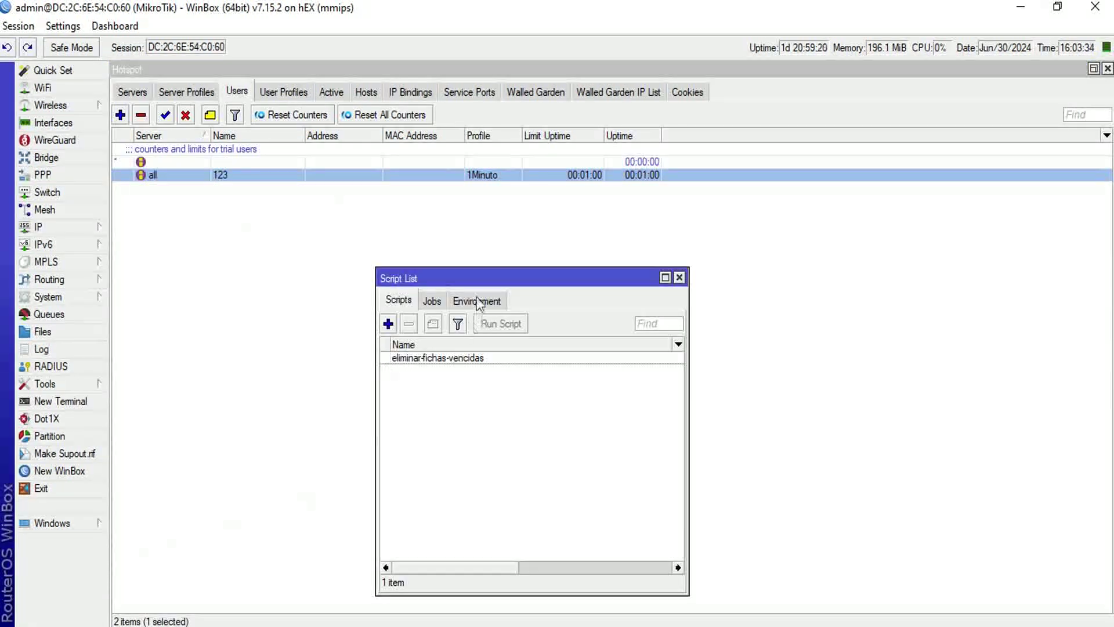
{"action": "left_click", "coordinate": [416, 364]}
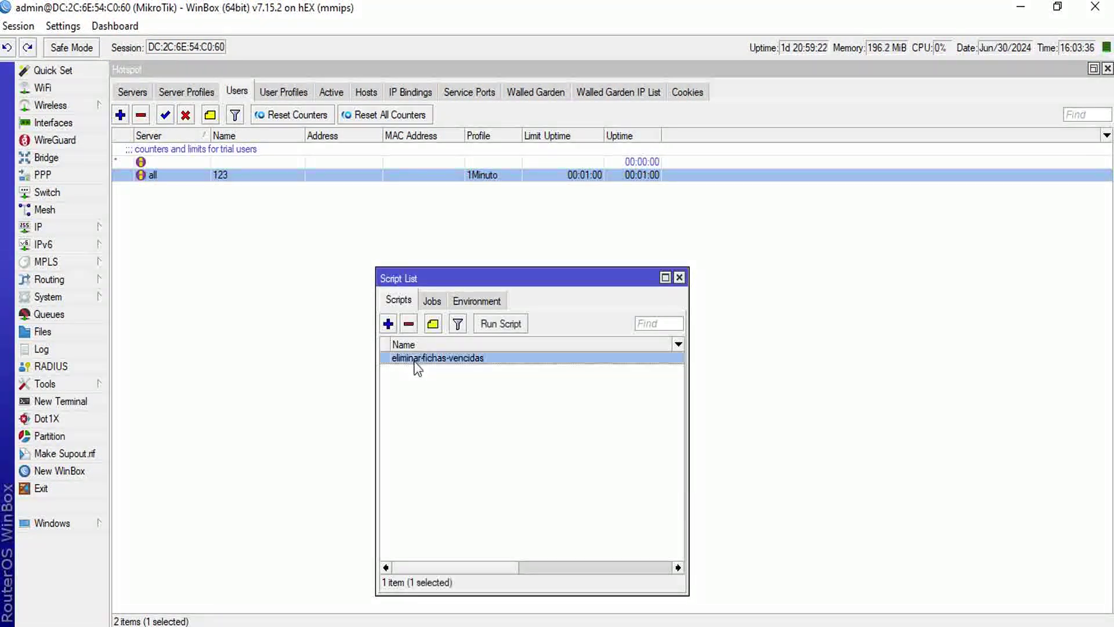
{"action": "left_click", "coordinate": [502, 324]}
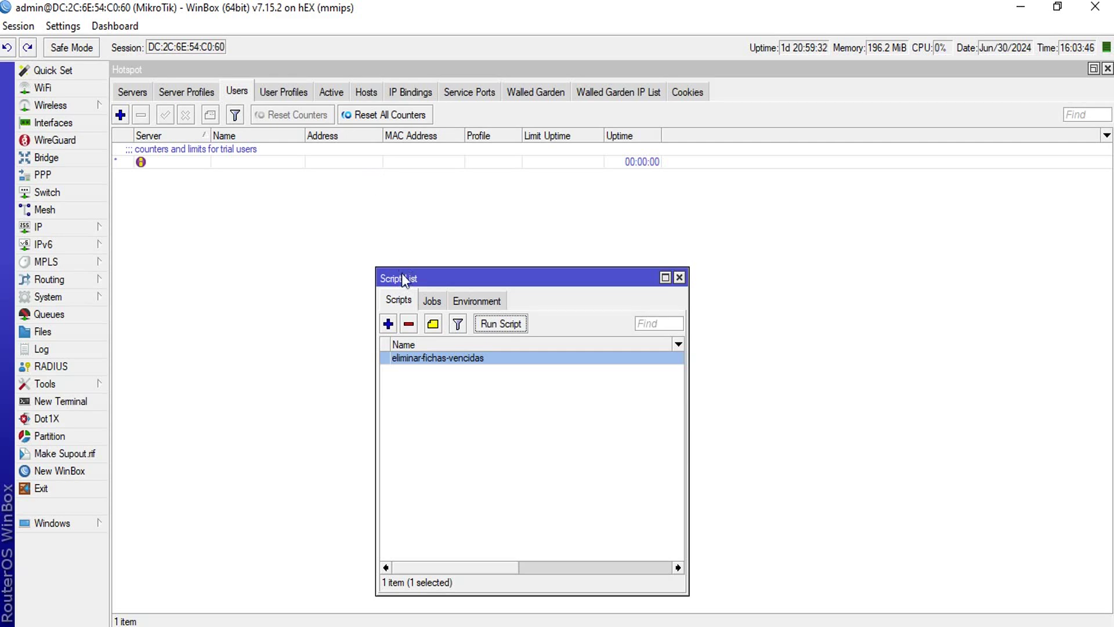
{"action": "double_click", "coordinate": [420, 356]}
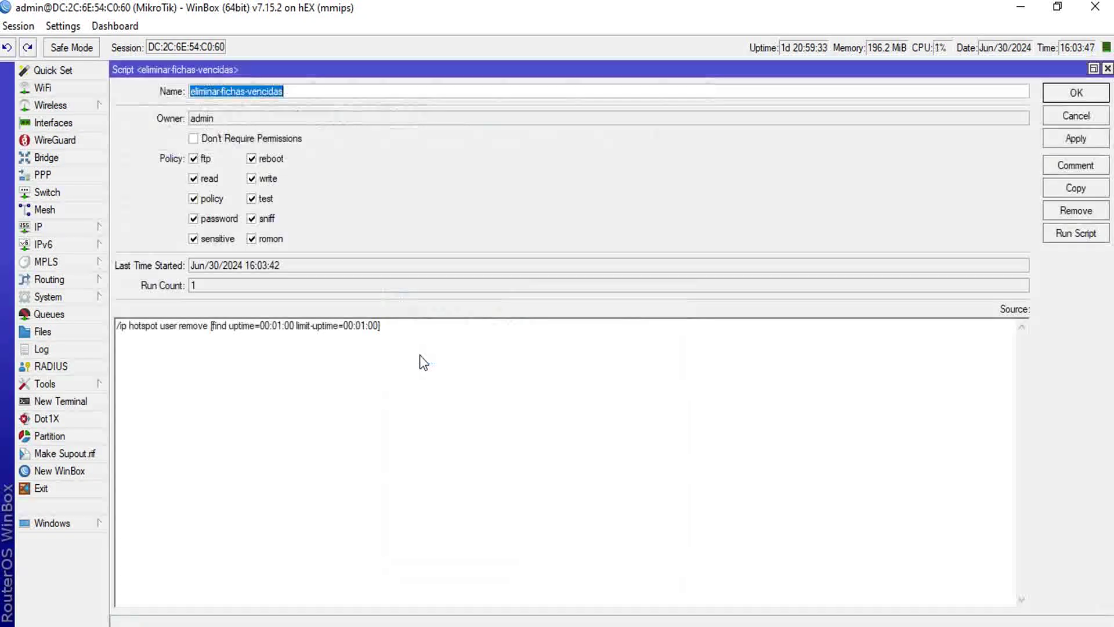
{"action": "left_click", "coordinate": [1108, 68]}
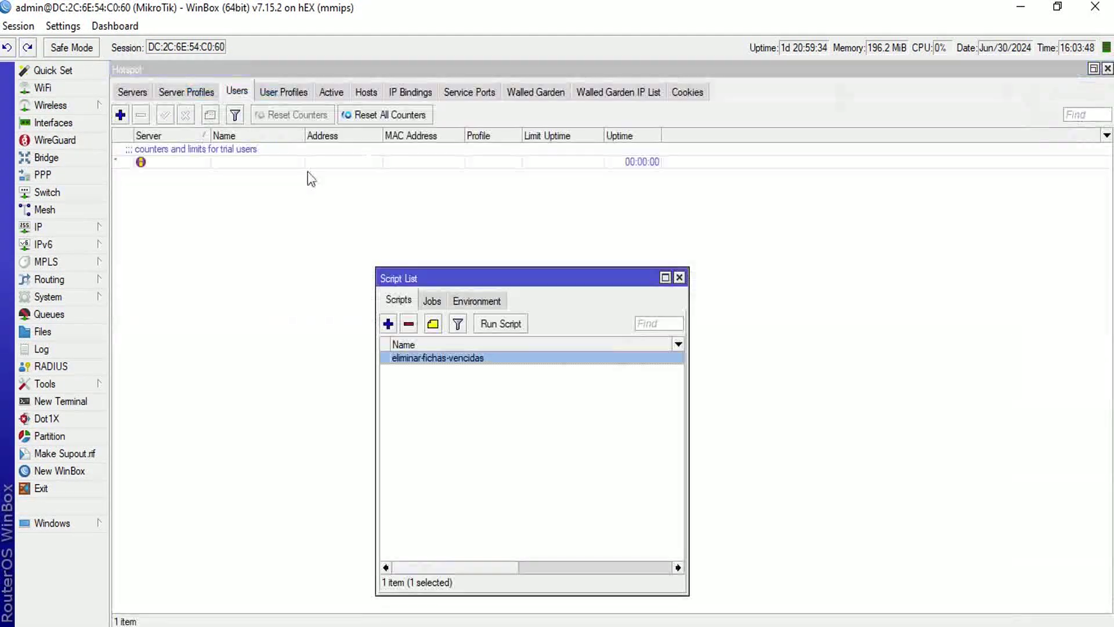
{"action": "left_click", "coordinate": [679, 277]}
{"action": "left_click", "coordinate": [64, 297]}
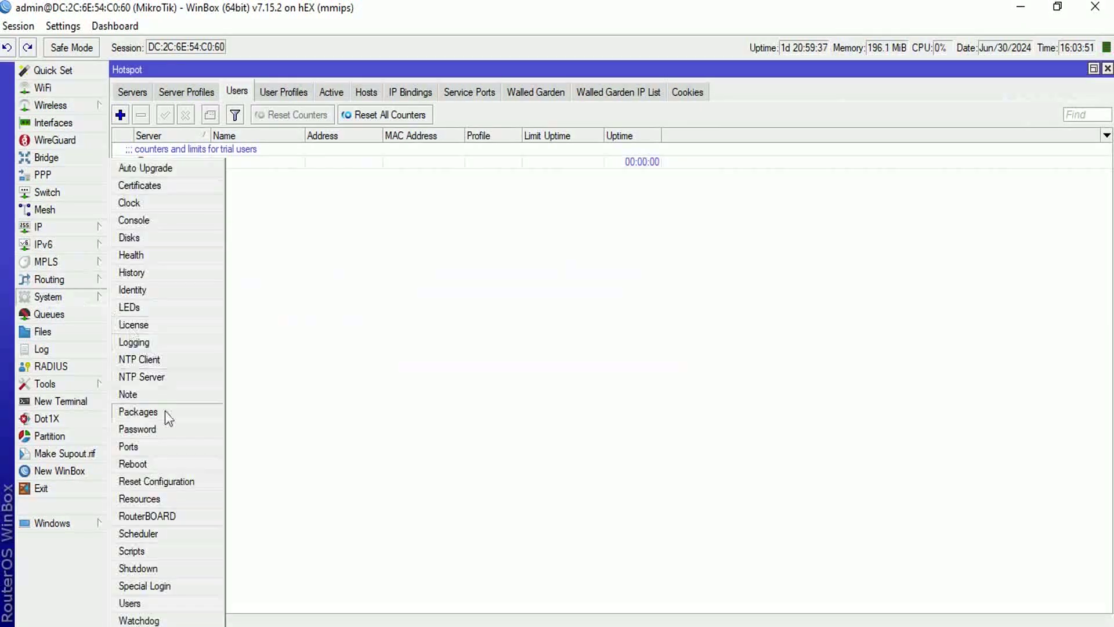
Add a new Scheduler entry with interval 1d and start time 03:00:00
{"action": "left_click", "coordinate": [143, 532]}
{"action": "left_click", "coordinate": [120, 90]}
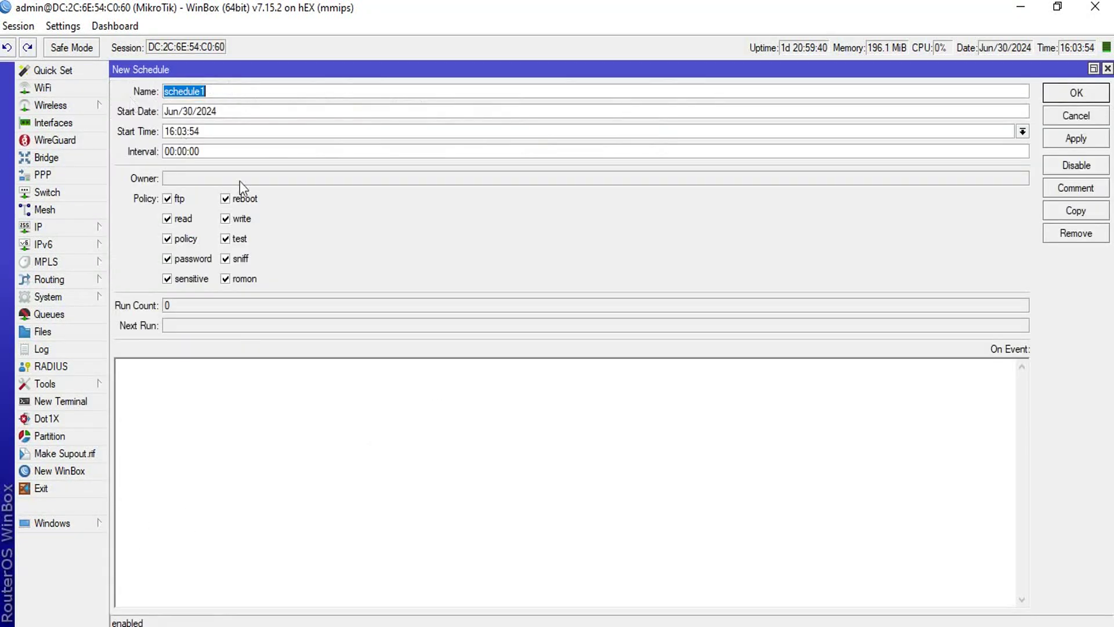
{"action": "left_click", "coordinate": [166, 151]}
{"action": "type", "text": "1d"}
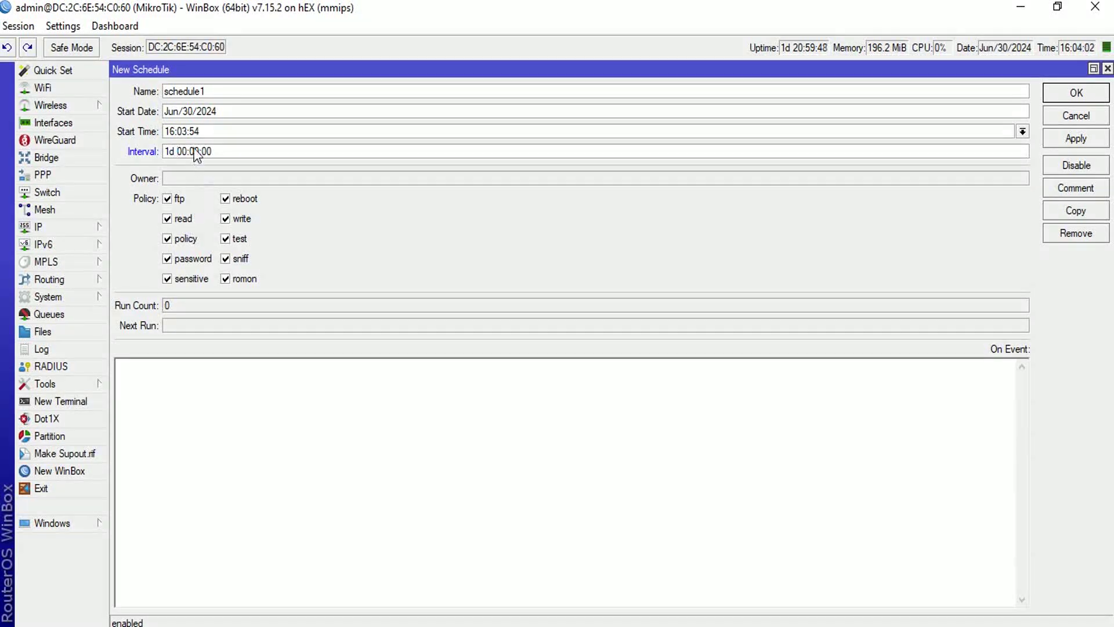
{"action": "left_click_drag", "start_coordinate": [175, 131], "coordinate": [142, 132]}
{"action": "type", "text": "03"}
{"action": "left_click", "coordinate": [185, 132]}
{"action": "key", "text": "BackSpace"}
{"action": "key", "text": "BackSpace"}
{"action": "type", "text": "0:"}
{"action": "key", "text": "BackSpace"}
{"action": "key", "text": "BackSpace"}
{"action": "type", "text": "00"}
Paste the hotspot user remove command as the On Event, save schedule1, and reopen it
{"action": "right_click", "coordinate": [179, 393]}
{"action": "left_click", "coordinate": [200, 231]}
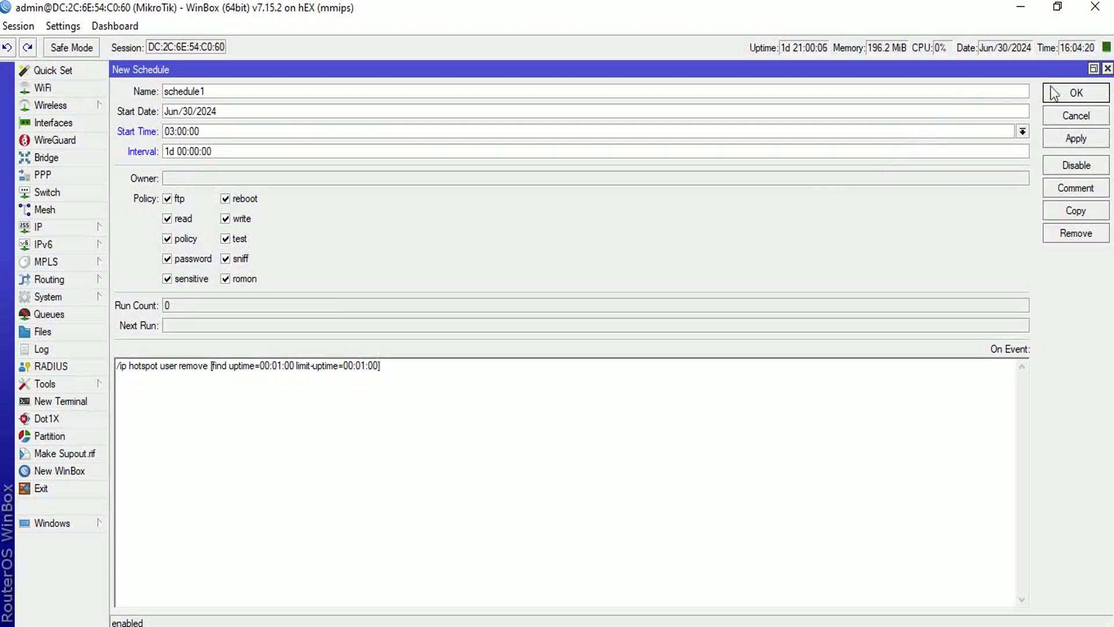
{"action": "left_click", "coordinate": [1076, 92]}
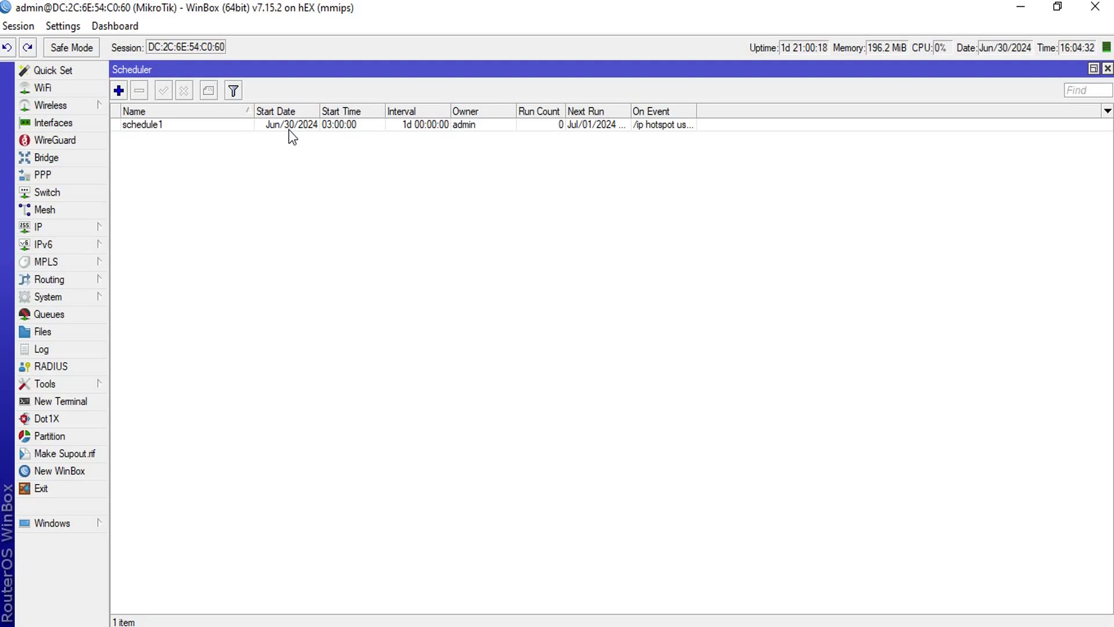
{"action": "double_click", "coordinate": [242, 130]}
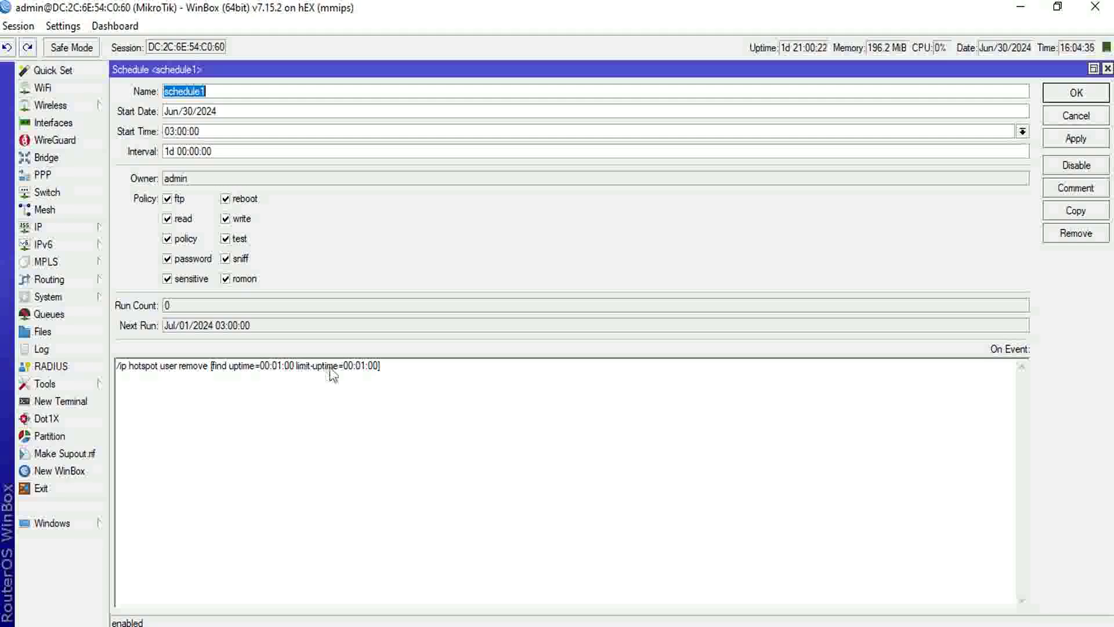
{"action": "key", "text": "alt+Tab"}
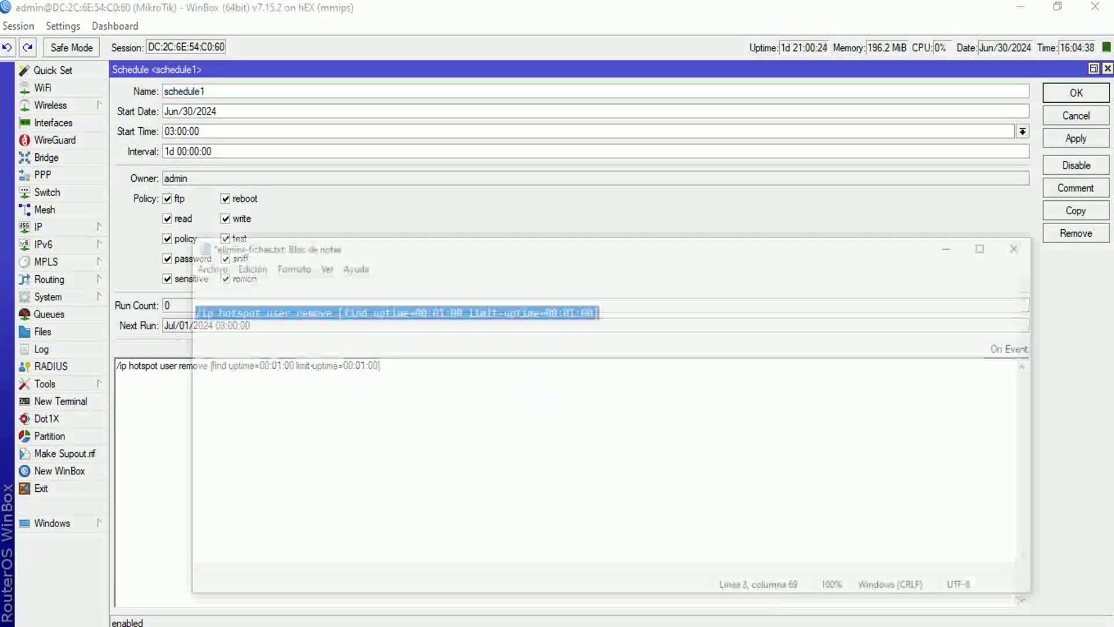
Paste a duplicate of the remove command on an empty line in Notepad
{"action": "left_click", "coordinate": [441, 280]}
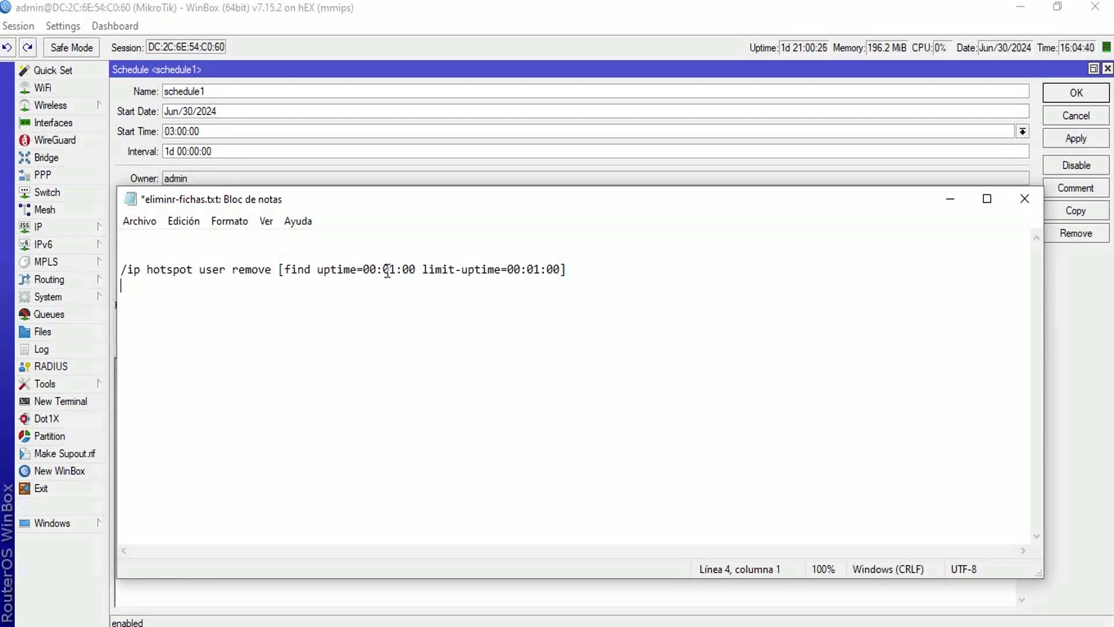
{"action": "left_click", "coordinate": [577, 270]}
{"action": "left_click", "coordinate": [478, 328]}
{"action": "right_click", "coordinate": [453, 334]}
{"action": "left_click", "coordinate": [517, 405]}
Change the duplicate's uptime and limit-uptime values to 1d 00:00:00
{"action": "left_click", "coordinate": [364, 332]}
{"action": "type", "text": "1d"}
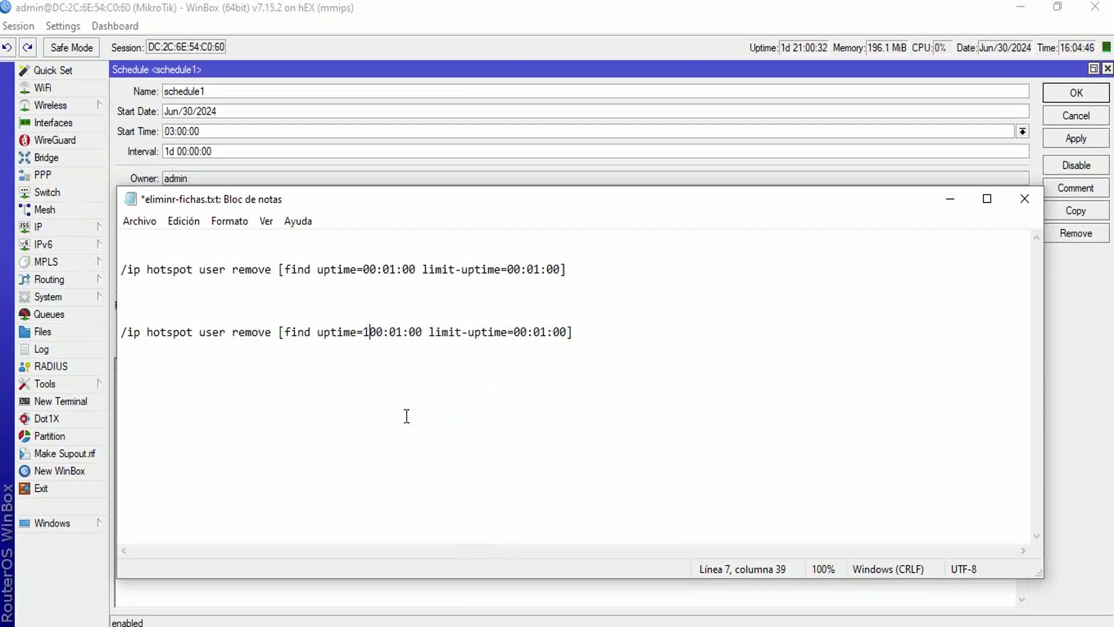
{"action": "left_click", "coordinate": [416, 333]}
{"action": "key", "text": "BackSpace"}
{"action": "type", "text": "0"}
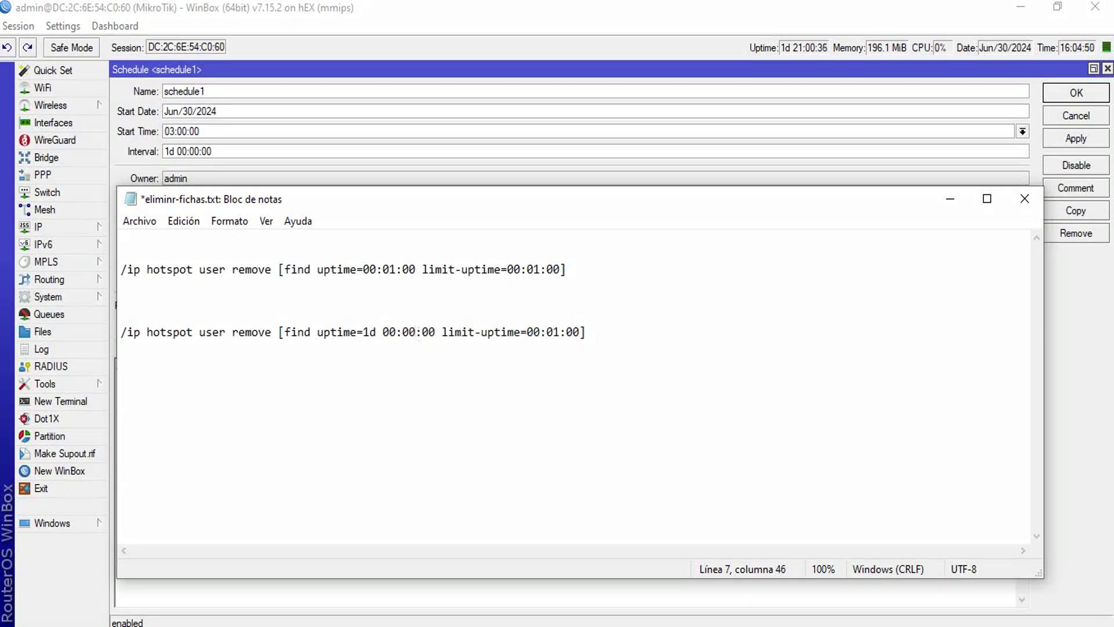
{"action": "left_click", "coordinate": [556, 334]}
{"action": "key", "text": "BackSpace"}
{"action": "type", "text": "0"}
{"action": "left_click", "coordinate": [530, 332]}
{"action": "type", "text": "1d"}
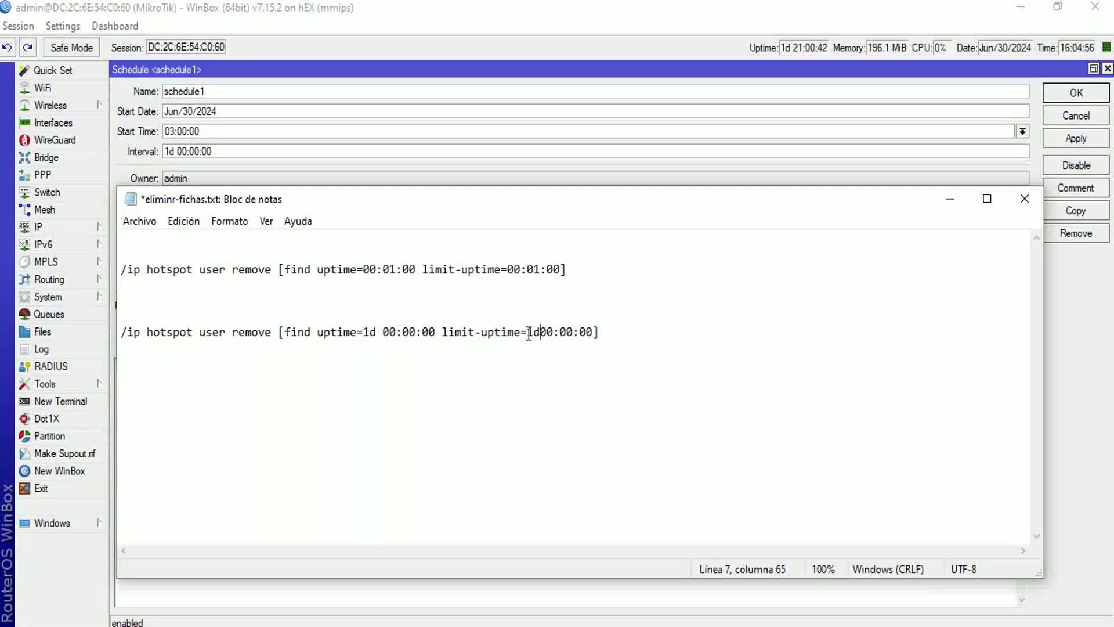
Copy the edited line, add it as a second On Event line in schedule1, and save
{"action": "left_click_drag", "start_coordinate": [121, 332], "coordinate": [514, 345]}
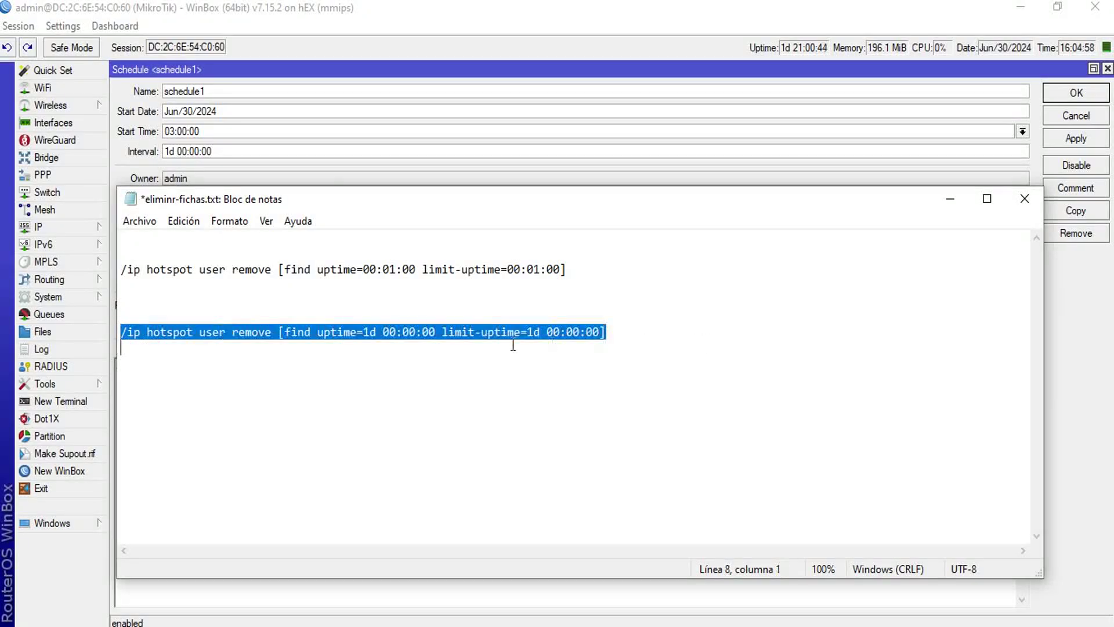
{"action": "right_click", "coordinate": [514, 345]}
{"action": "left_click", "coordinate": [564, 397]}
{"action": "left_click", "coordinate": [452, 616]}
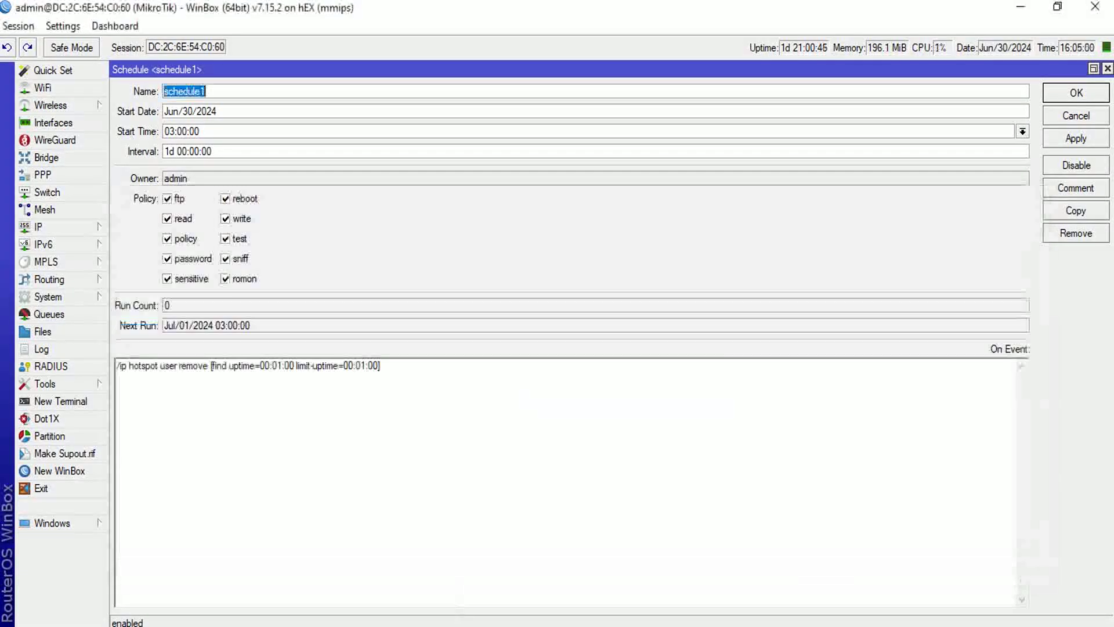
{"action": "left_click", "coordinate": [316, 403]}
{"action": "key", "text": "Return"}
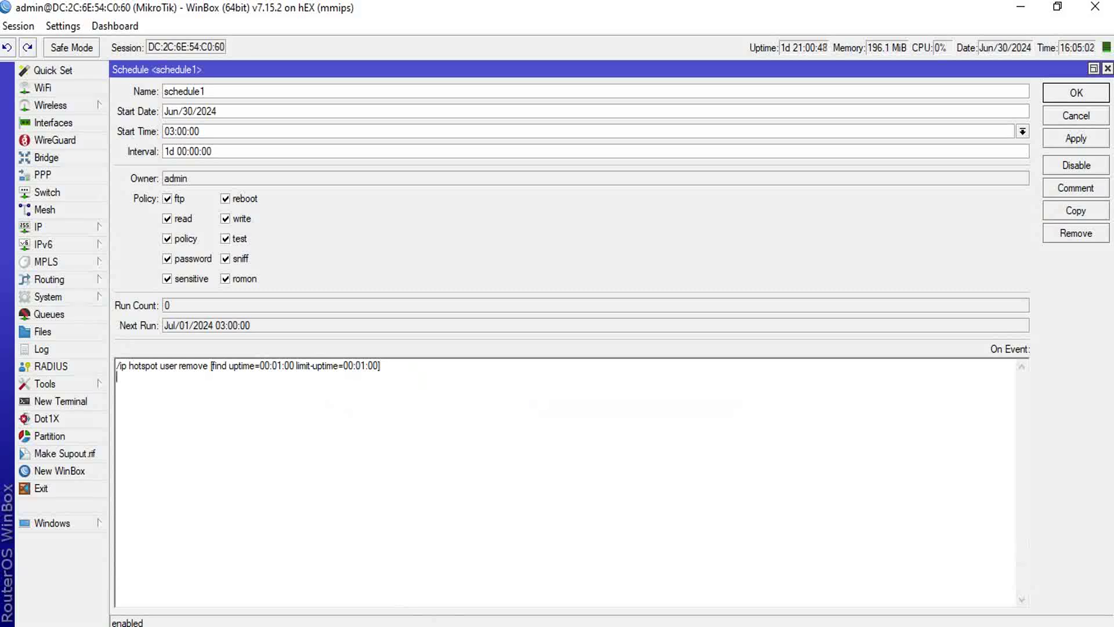
{"action": "key", "text": "ctrl+v"}
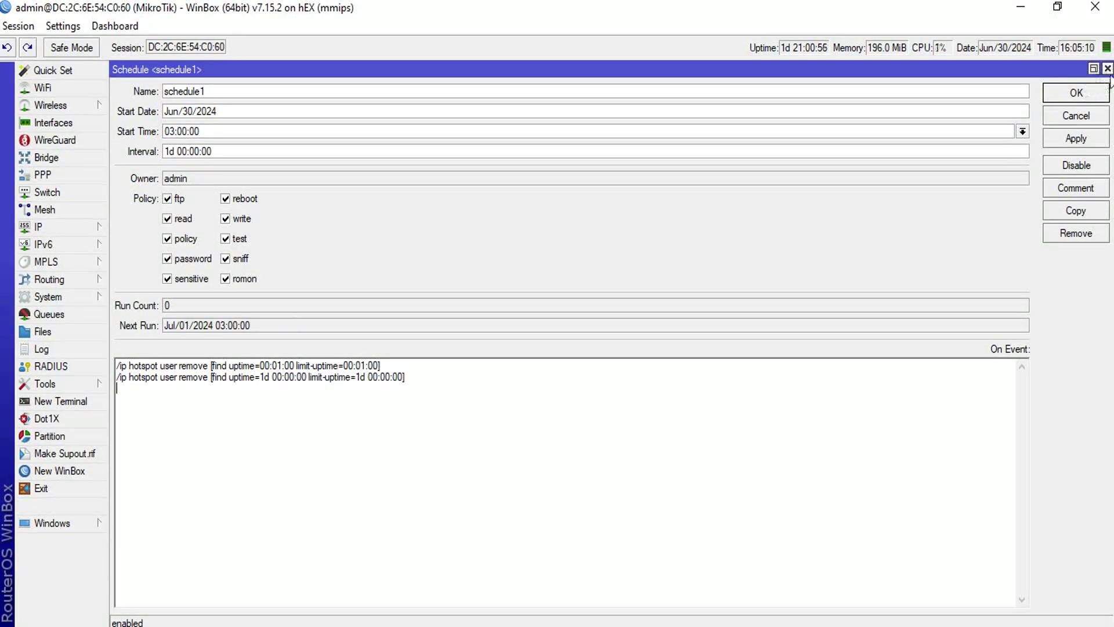
{"action": "left_click", "coordinate": [1108, 68]}
{"action": "left_click", "coordinate": [1108, 68]}
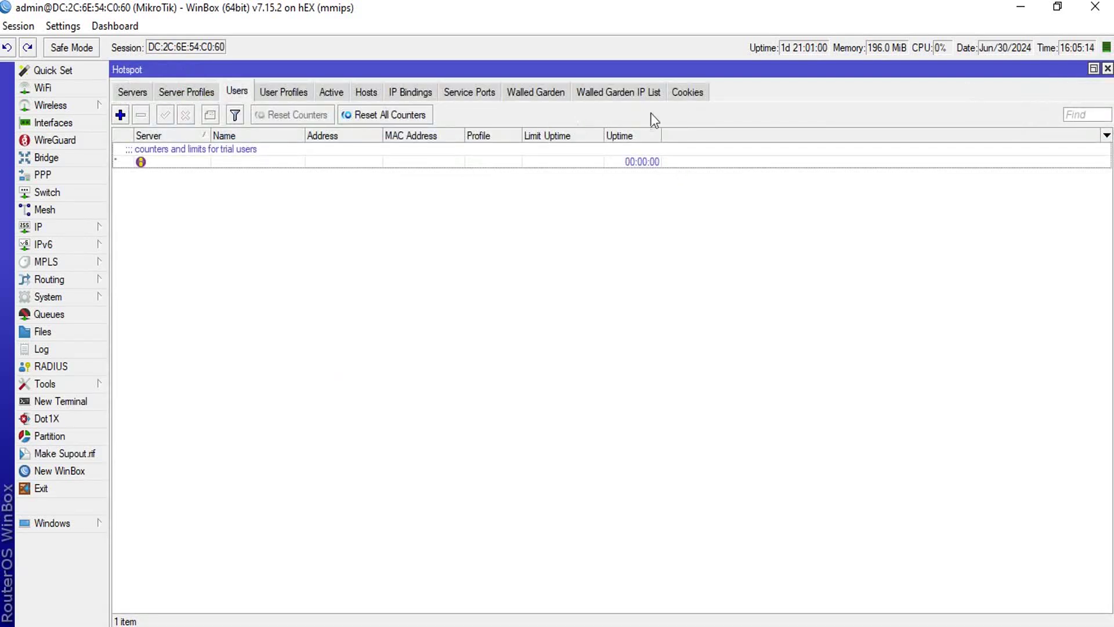
Remove schedule1 from the Scheduler list and close the Scheduler window
{"action": "left_click", "coordinate": [49, 297]}
{"action": "left_click", "coordinate": [143, 532]}
{"action": "left_click", "coordinate": [143, 125]}
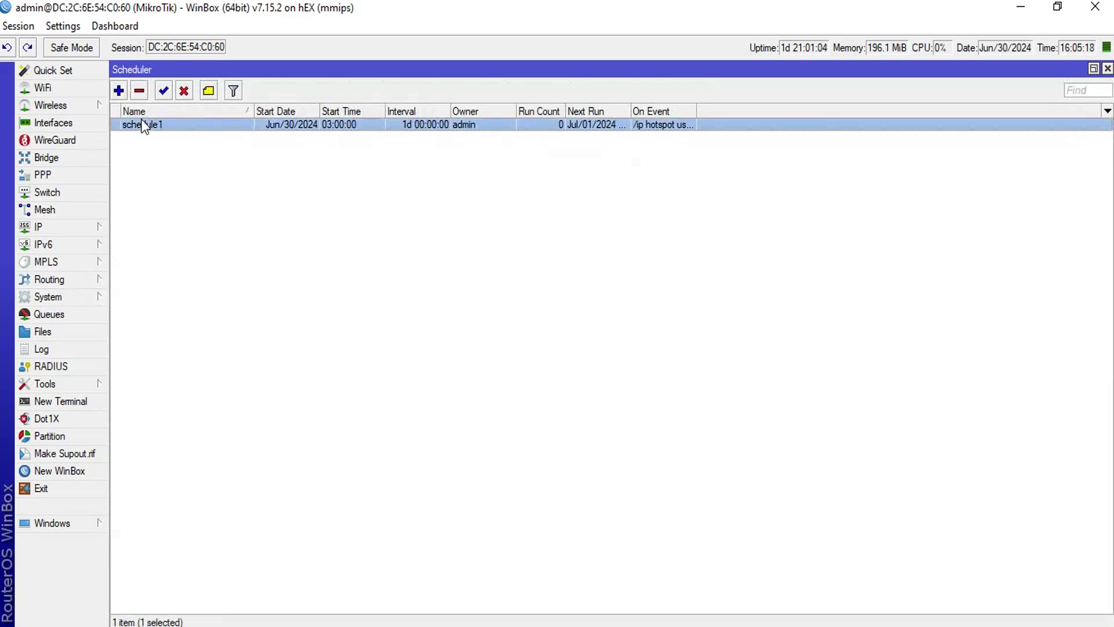
{"action": "left_click", "coordinate": [139, 90]}
{"action": "left_click", "coordinate": [50, 296]}
{"action": "left_click", "coordinate": [907, 142]}
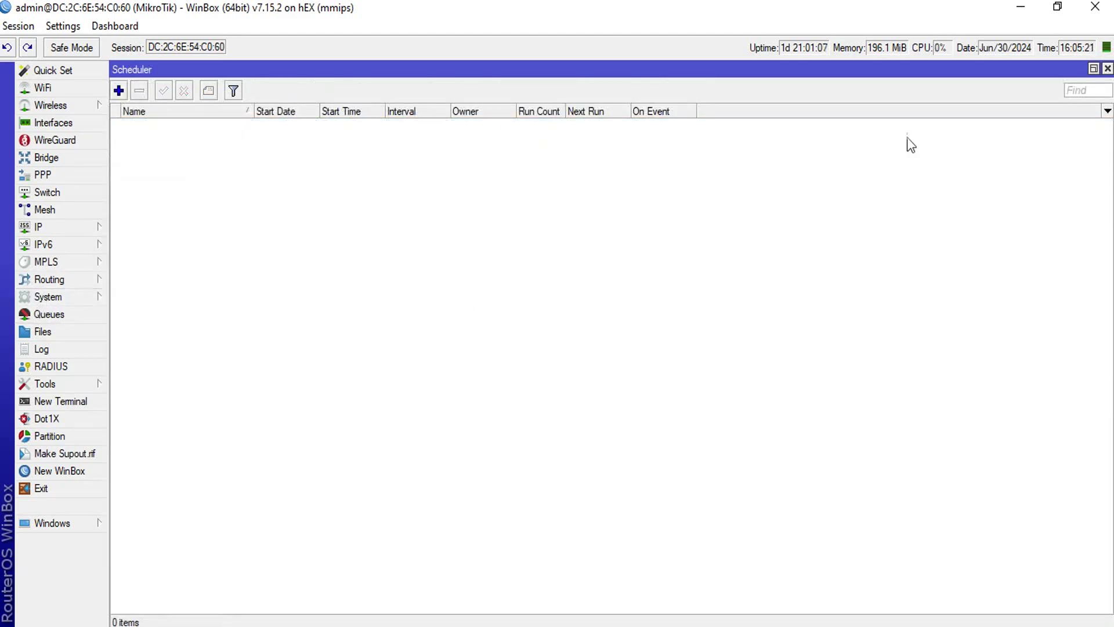
{"action": "left_click", "coordinate": [1108, 69]}
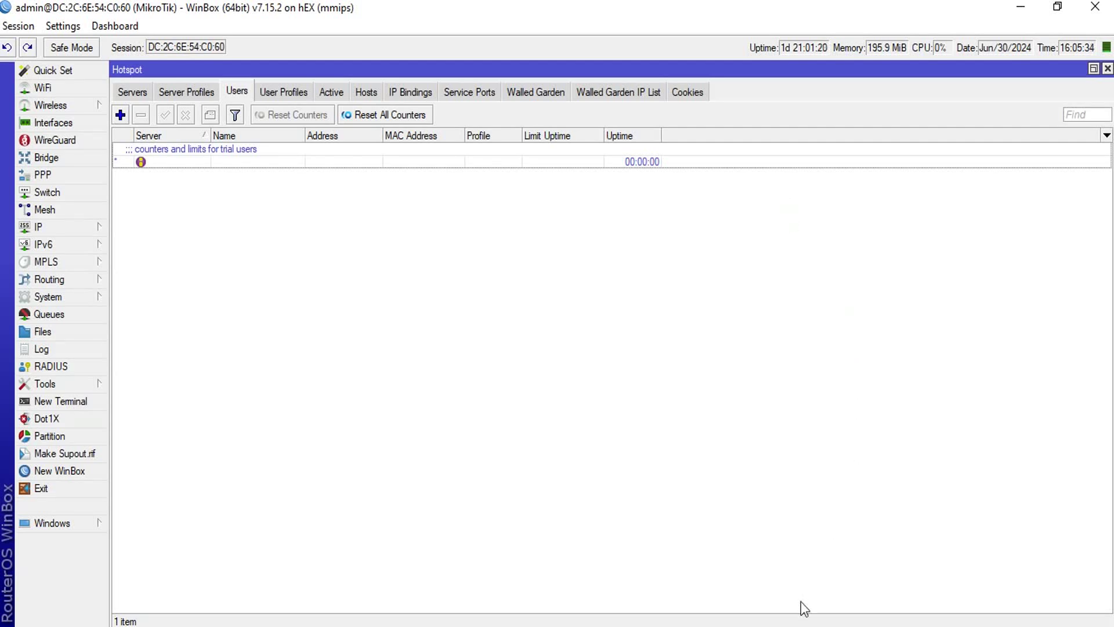
{"action": "key", "text": "alt+Tab"}
Close the eliminr-fichas notes without saving and open eliminar-usuarios-vencidos.txt
{"action": "left_click", "coordinate": [1025, 198]}
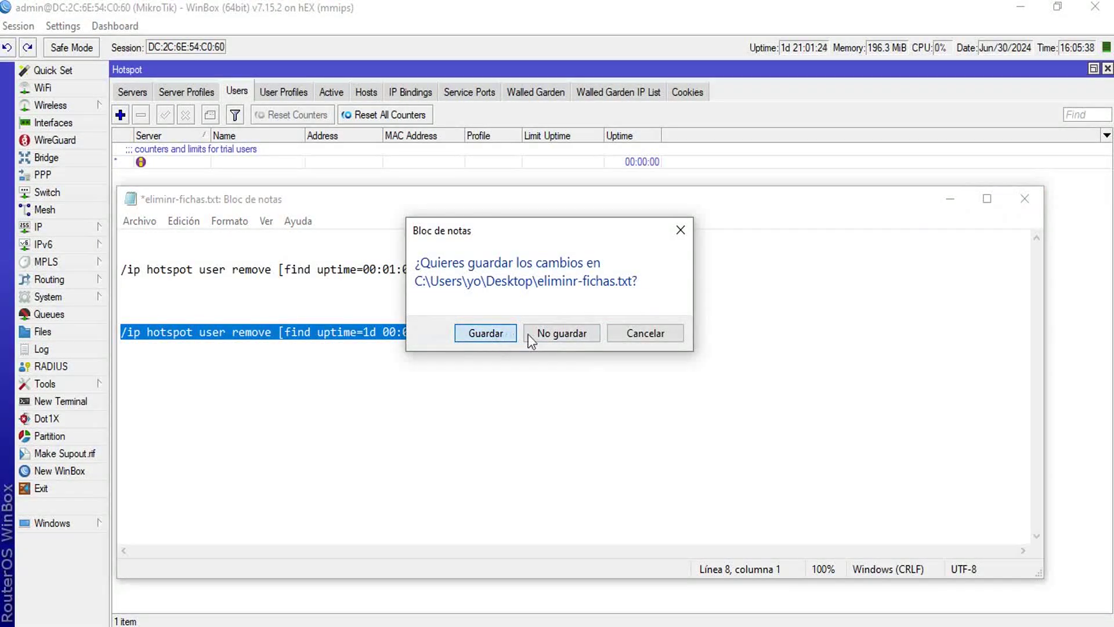
{"action": "left_click", "coordinate": [545, 333]}
{"action": "left_click", "coordinate": [1022, 9]}
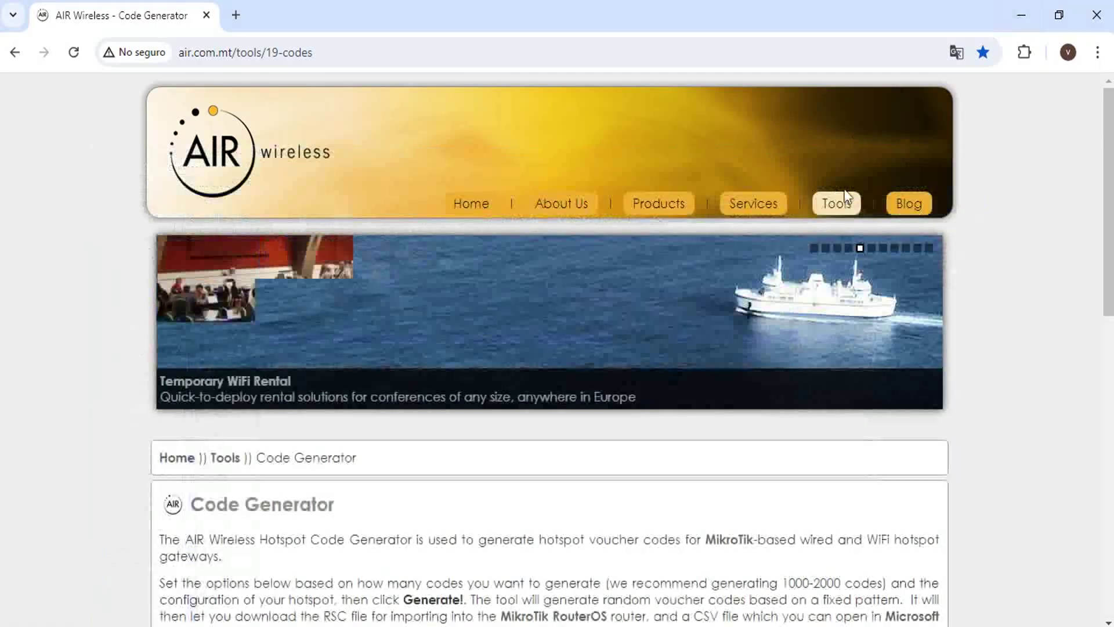
{"action": "left_click", "coordinate": [1022, 9]}
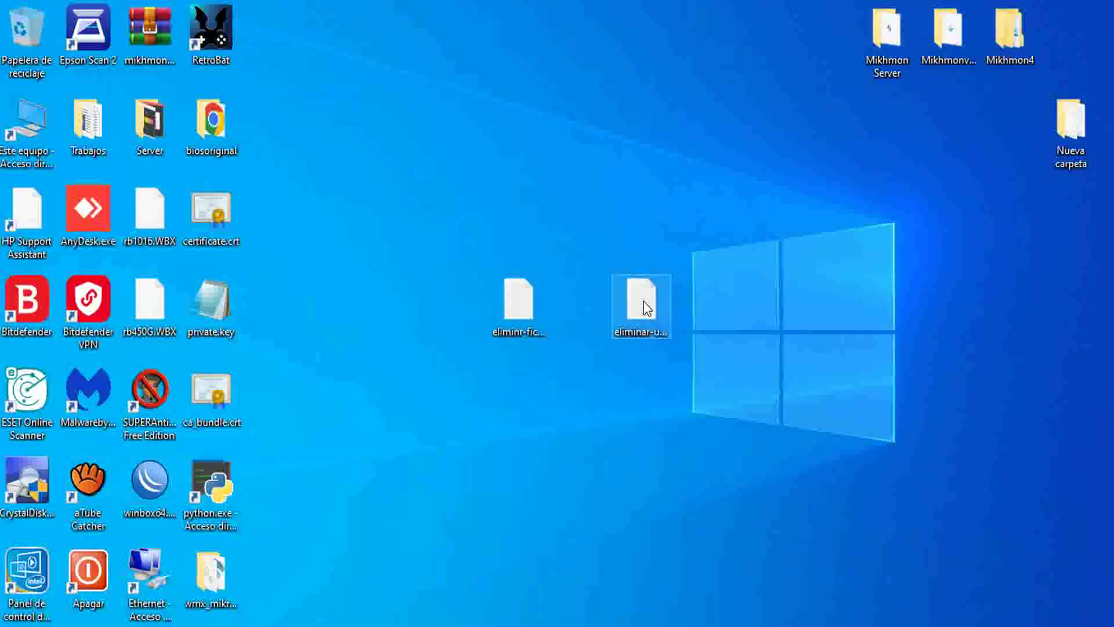
{"action": "left_click", "coordinate": [647, 307]}
{"action": "double_click", "coordinate": [647, 308]}
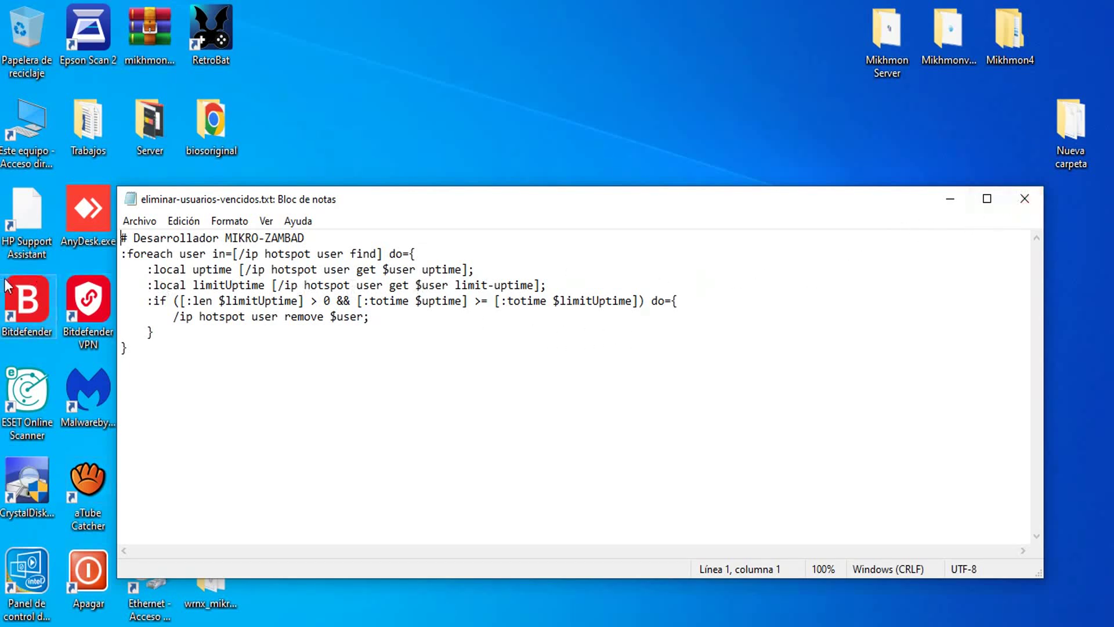
Copy the foreach script from eliminar-usuarios-vencidos.txt
{"action": "key", "text": "ctrl+a"}
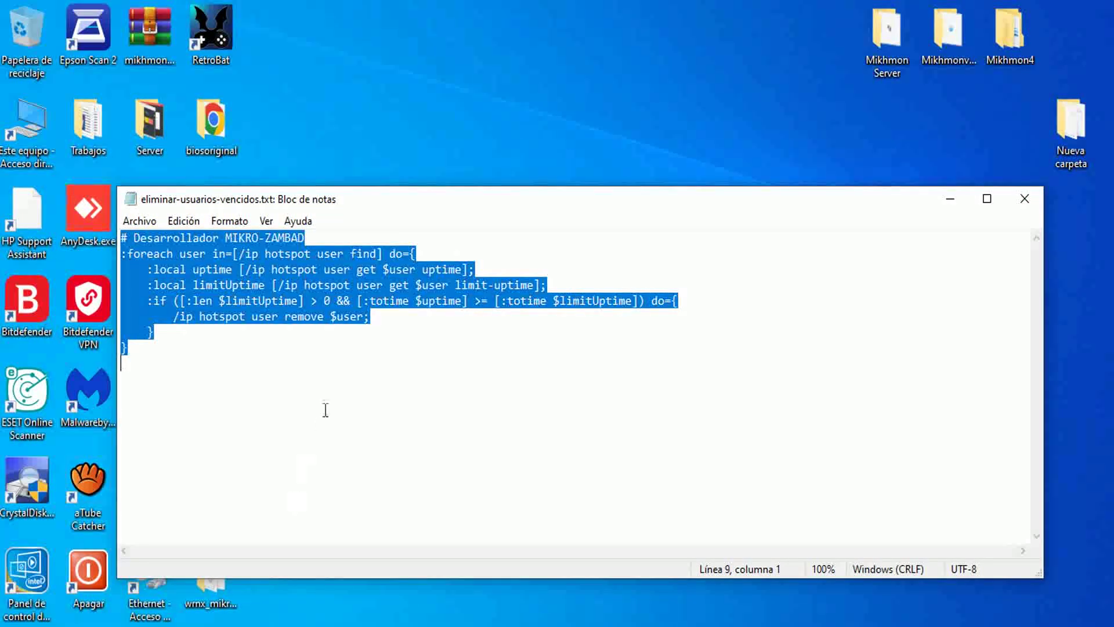
{"action": "right_click", "coordinate": [346, 307]}
{"action": "left_click", "coordinate": [385, 361]}
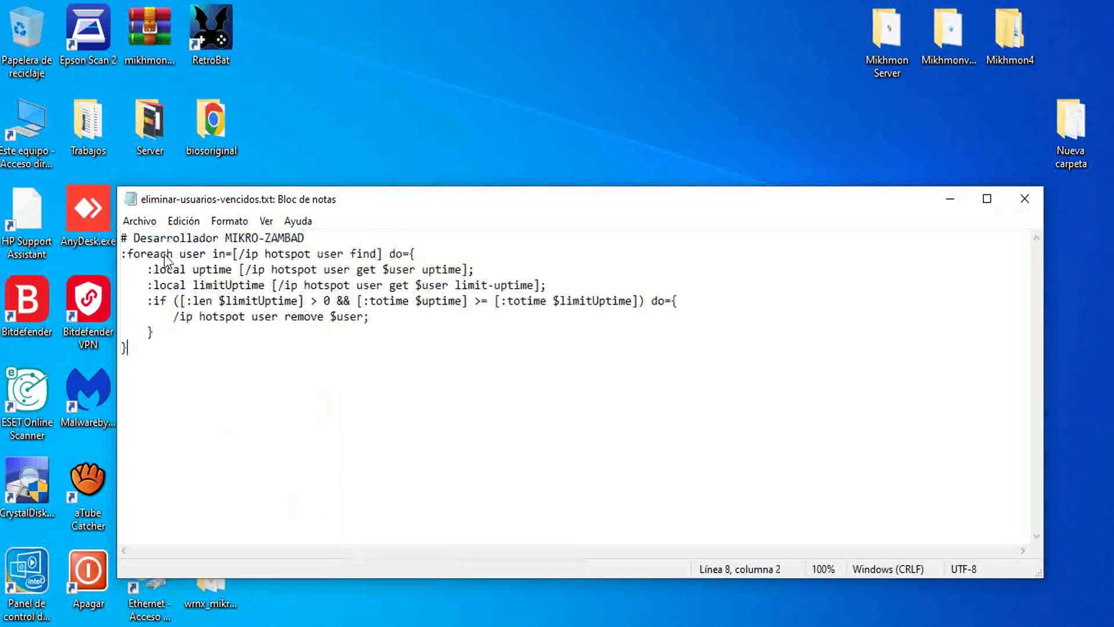
{"action": "left_click_drag", "start_coordinate": [121, 253], "coordinate": [689, 355]}
{"action": "right_click", "coordinate": [530, 301]}
{"action": "left_click", "coordinate": [562, 354]}
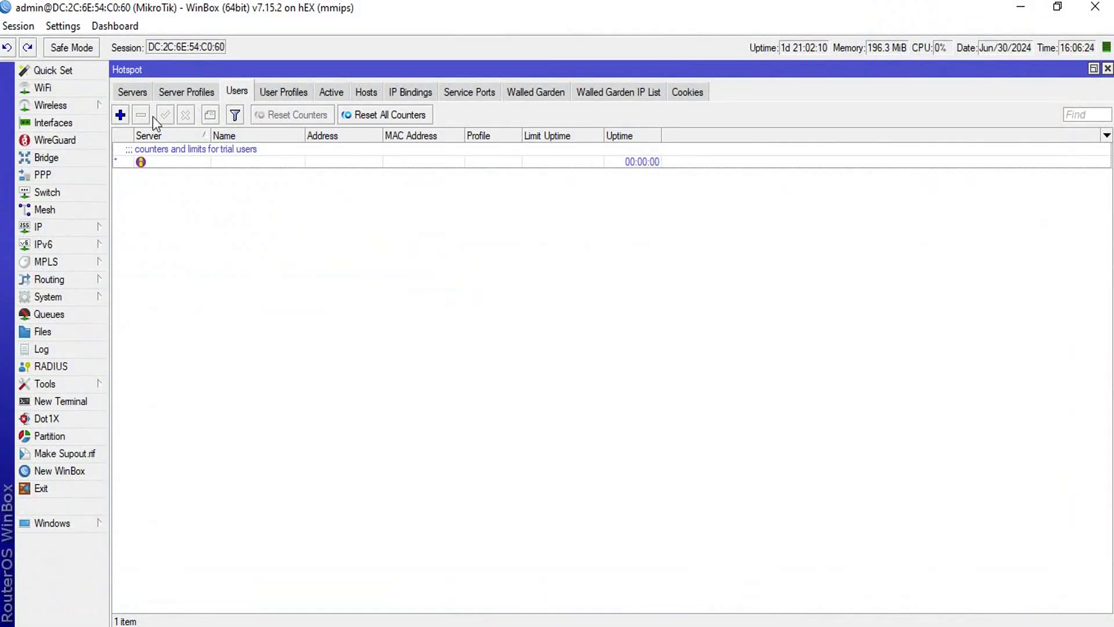
Add hotspot user 321 with the 1Minuto profile and a 00:01:00 limit uptime
{"action": "left_click", "coordinate": [121, 116]}
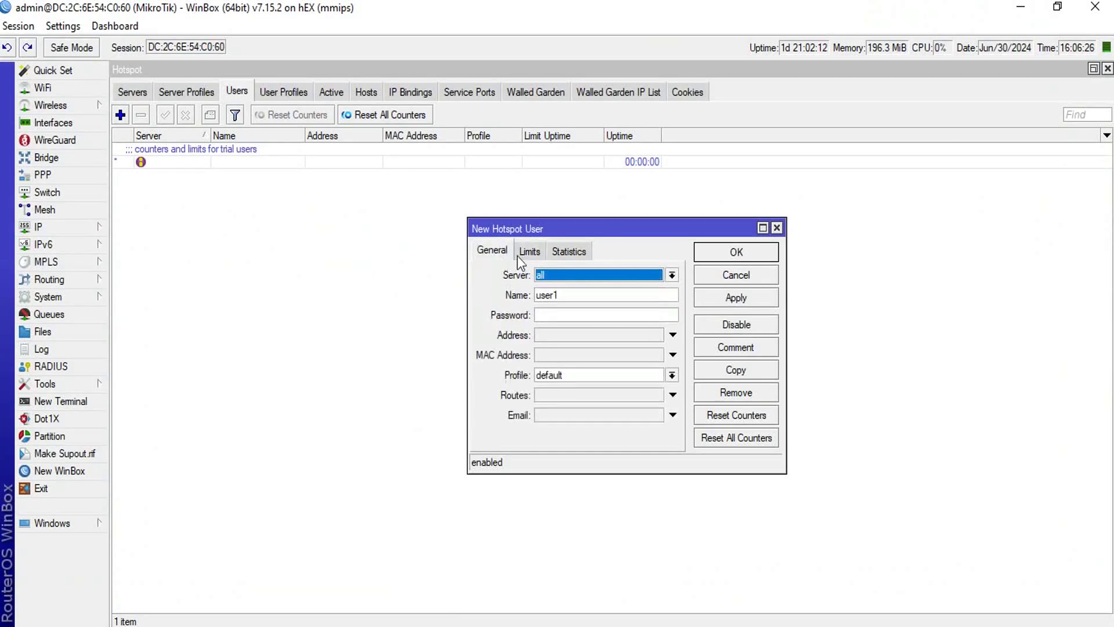
{"action": "key", "text": "Tab"}
{"action": "type", "text": "321"}
{"action": "left_click", "coordinate": [546, 375]}
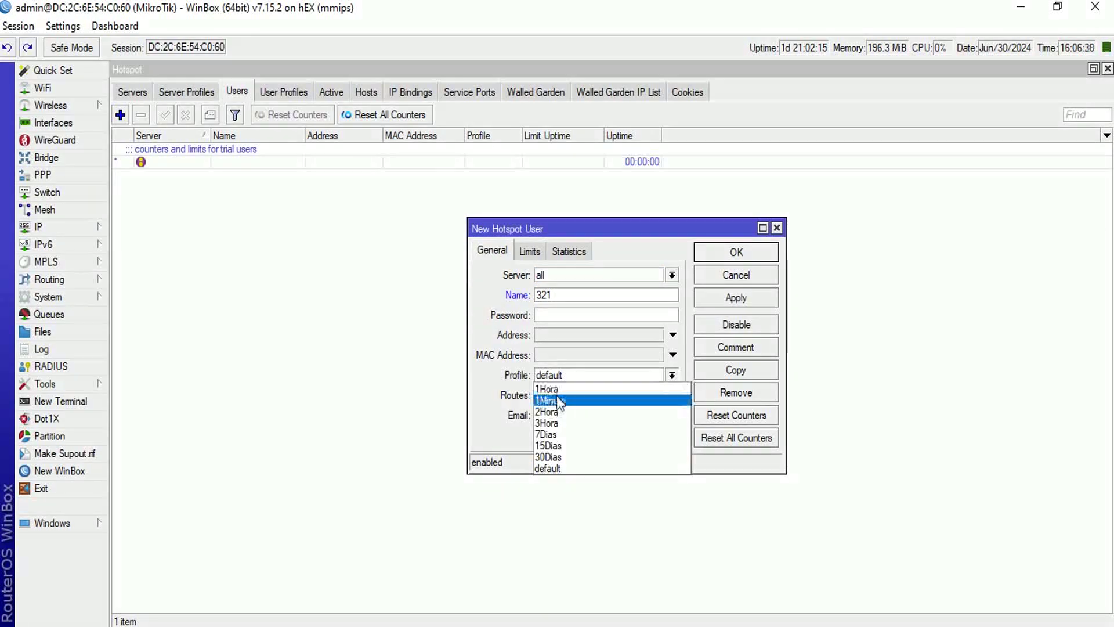
{"action": "left_click", "coordinate": [581, 395]}
{"action": "left_click", "coordinate": [529, 251]}
{"action": "left_click", "coordinate": [575, 277]}
{"action": "left_click_drag", "start_coordinate": [564, 275], "coordinate": [570, 275]}
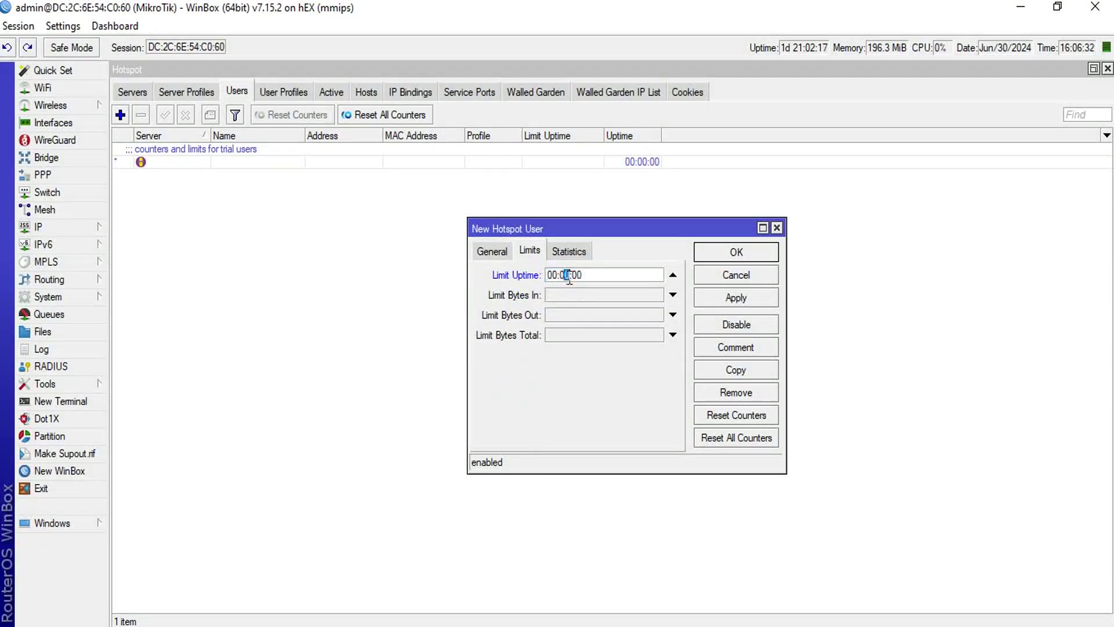
{"action": "left_click", "coordinate": [709, 296]}
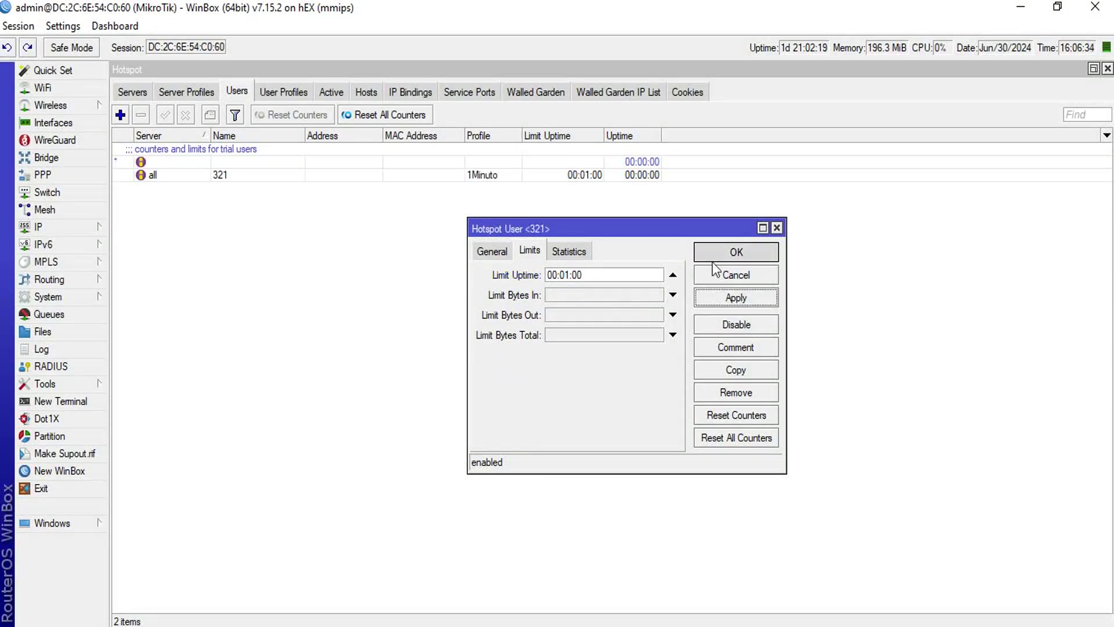
{"action": "left_click", "coordinate": [734, 251]}
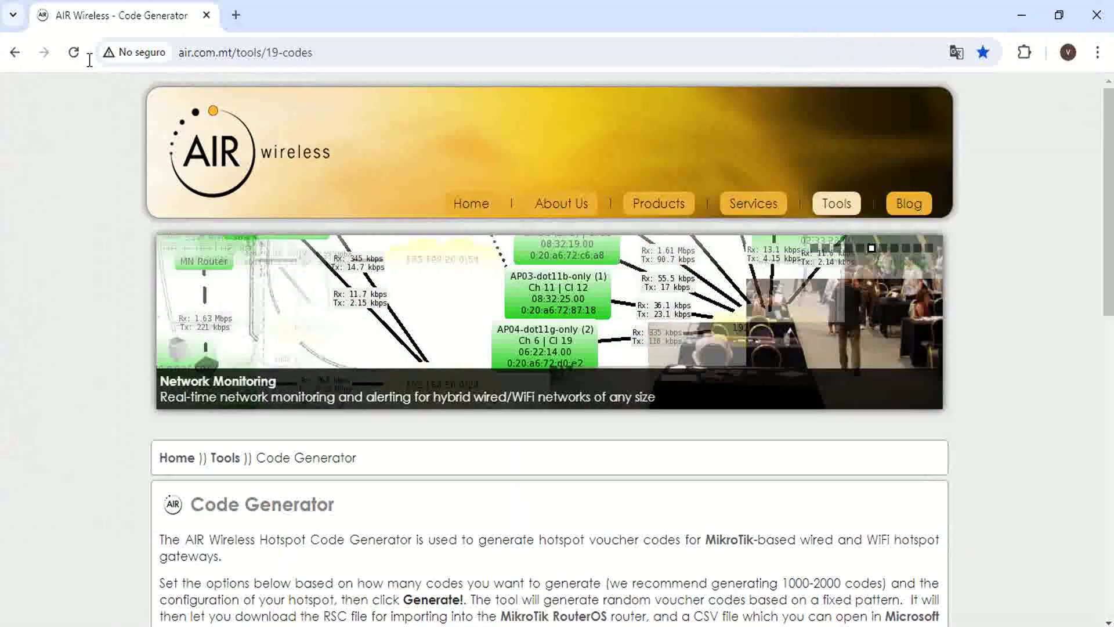
Reload the page and connect through the hotspot login as user 321
{"action": "left_click", "coordinate": [74, 53]}
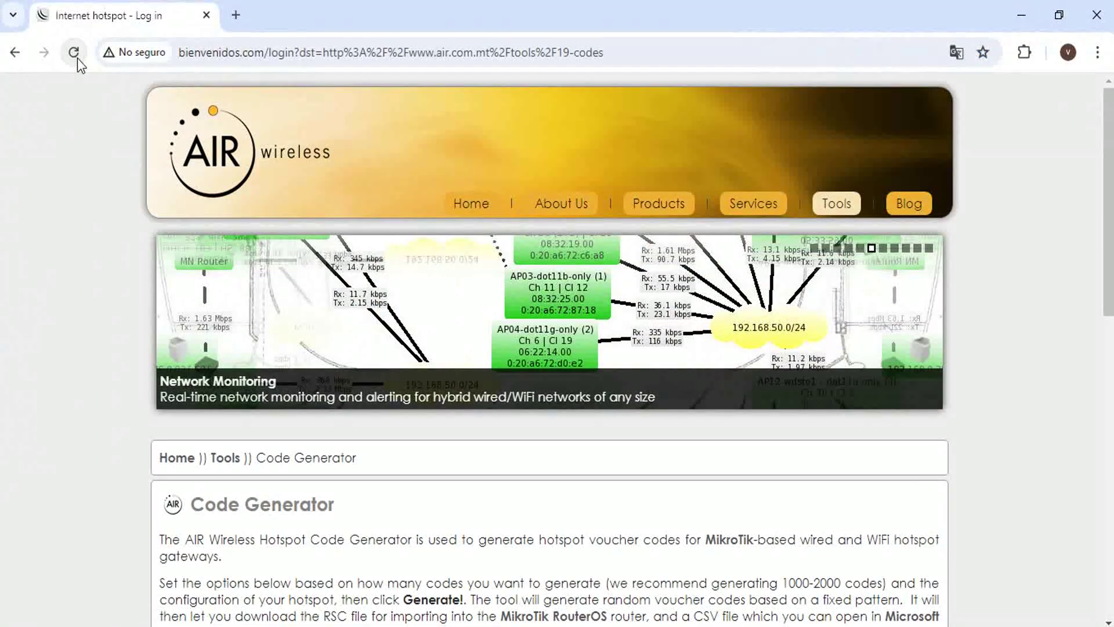
{"action": "left_click", "coordinate": [455, 277]}
{"action": "type", "text": "321"}
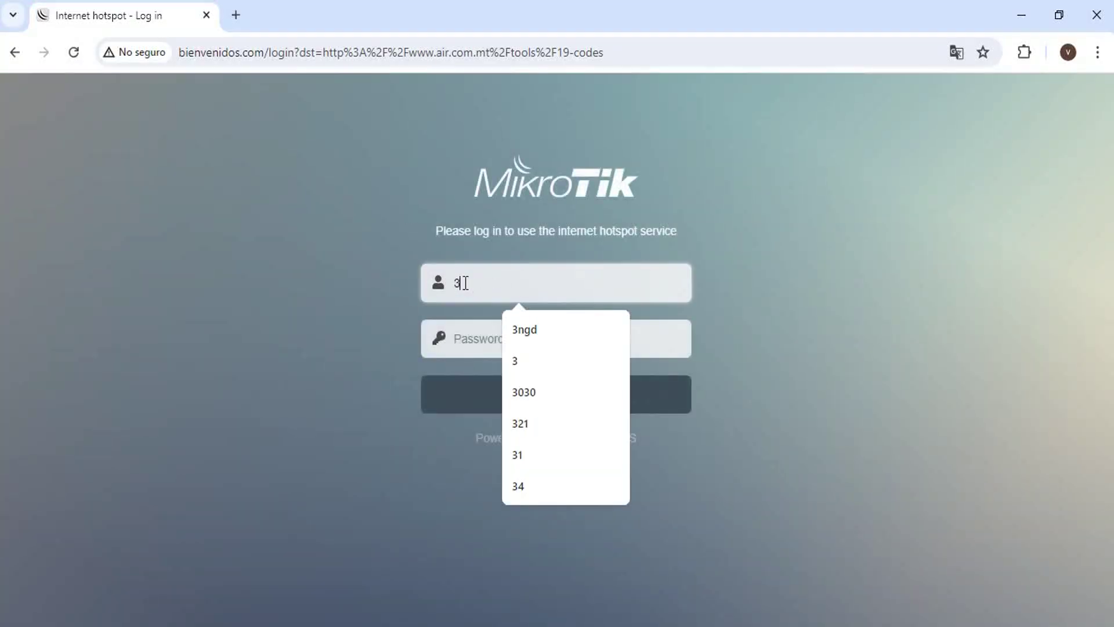
{"action": "left_click", "coordinate": [501, 394]}
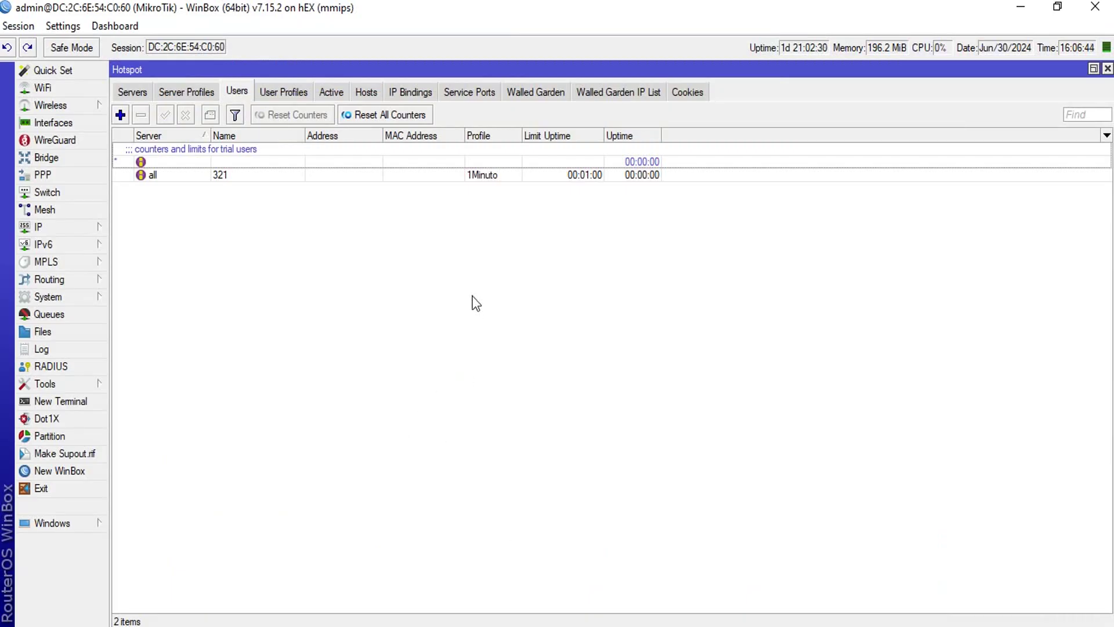
Check user 321's active hotspot session, then select the foreach loop in Notepad
{"action": "left_click", "coordinate": [326, 93]}
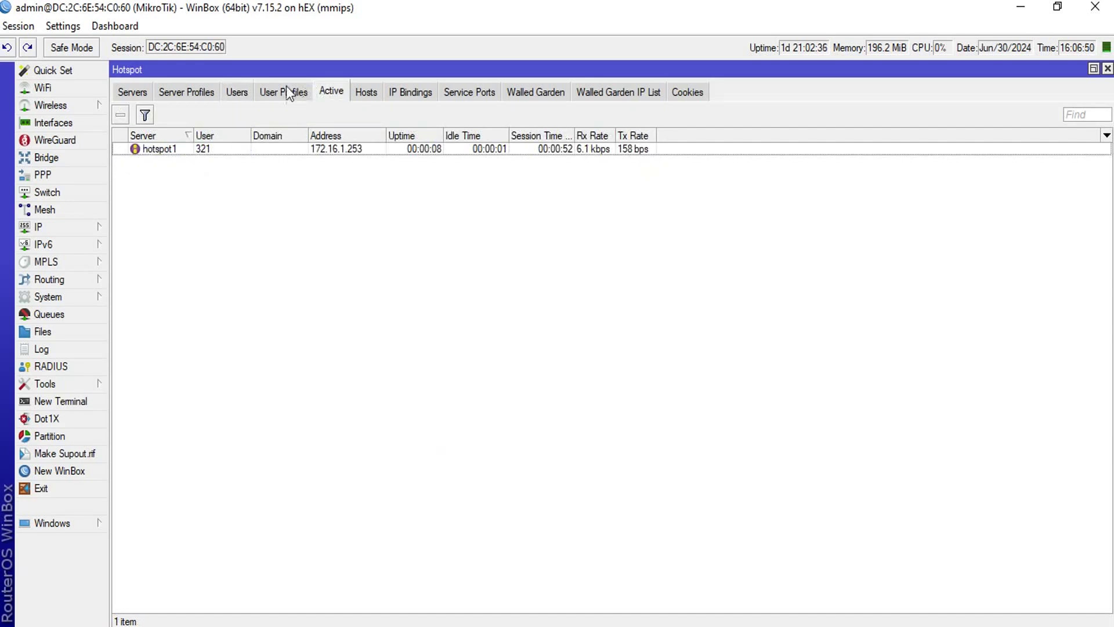
{"action": "left_click", "coordinate": [248, 90]}
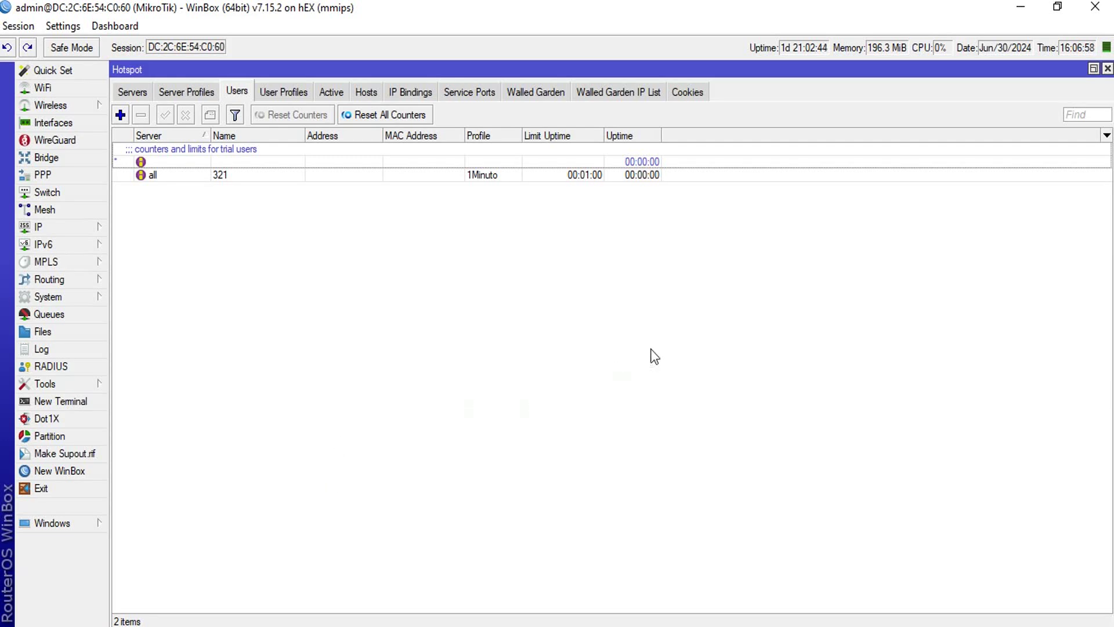
{"action": "left_click", "coordinate": [792, 624]}
{"action": "left_click", "coordinate": [555, 320]}
{"action": "left_click_drag", "start_coordinate": [117, 256], "coordinate": [629, 368]}
Copy the selected foreach loop and minimize Notepad
{"action": "right_click", "coordinate": [654, 378]}
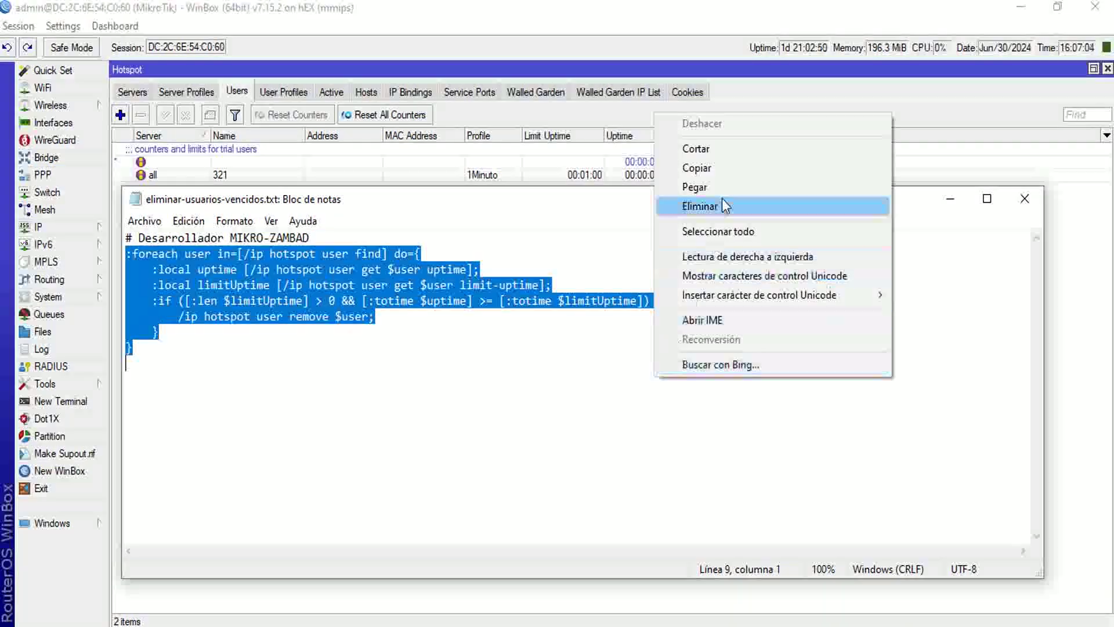
{"action": "left_click", "coordinate": [723, 168]}
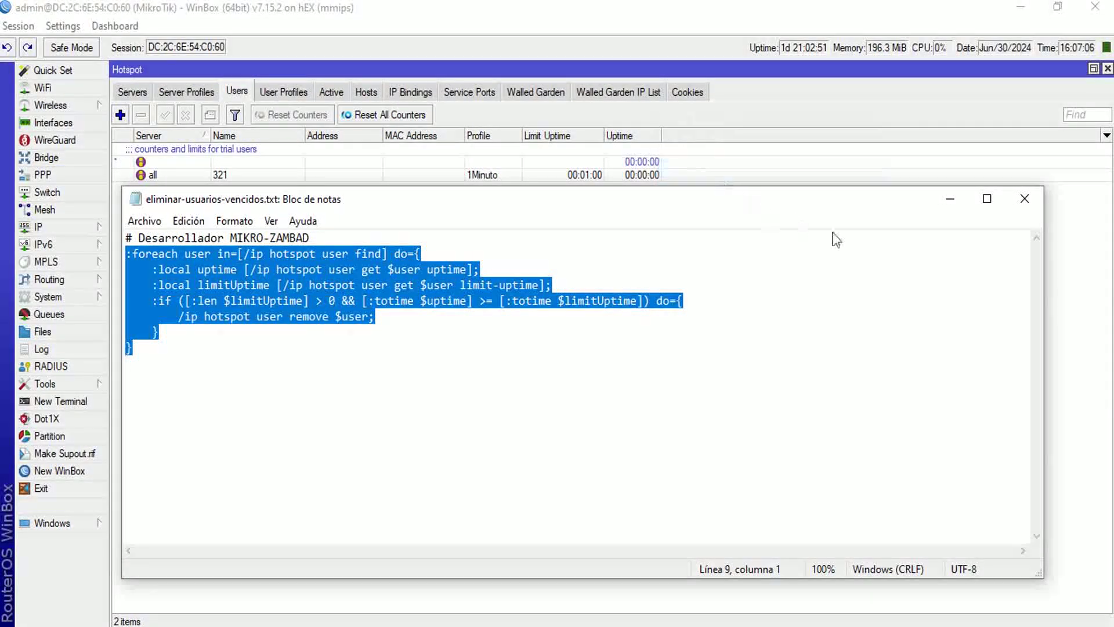
{"action": "left_click", "coordinate": [949, 201]}
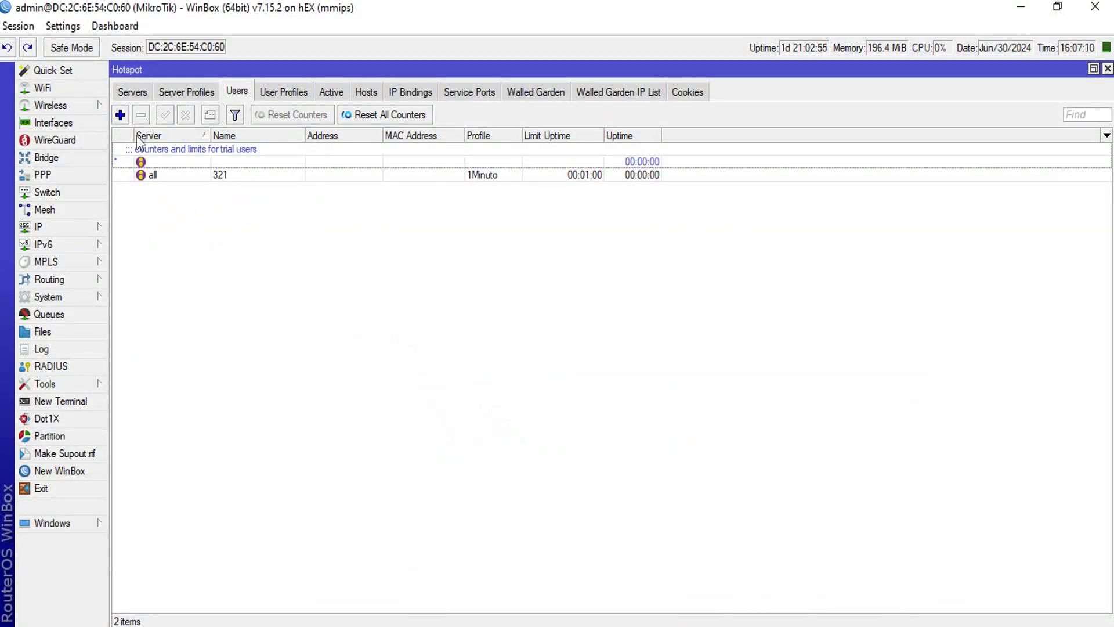
Check the eliminar-fichas-vencidas script in System Scripts, then view active hotspot sessions
{"action": "left_click", "coordinate": [58, 297]}
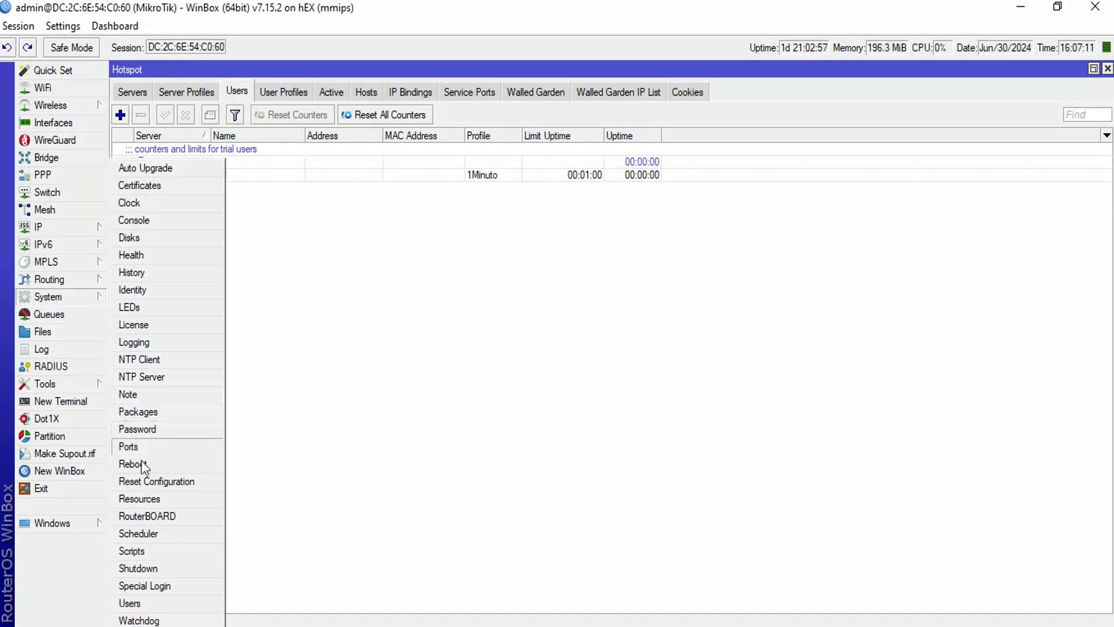
{"action": "left_click", "coordinate": [139, 550]}
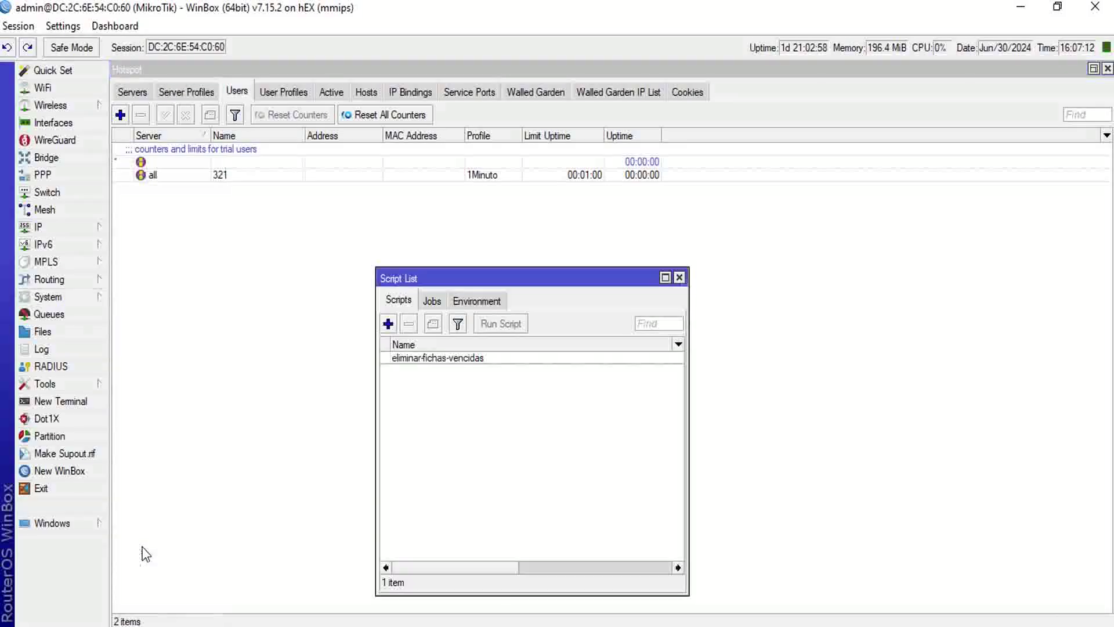
{"action": "left_click", "coordinate": [679, 278]}
{"action": "left_click", "coordinate": [328, 91]}
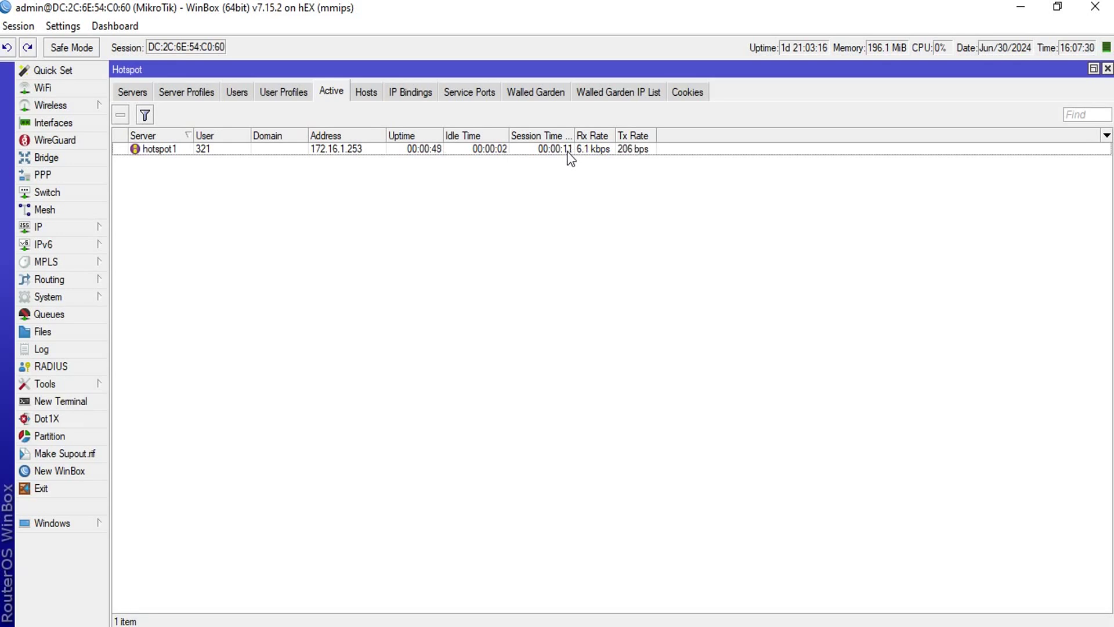
{"action": "left_click", "coordinate": [235, 92]}
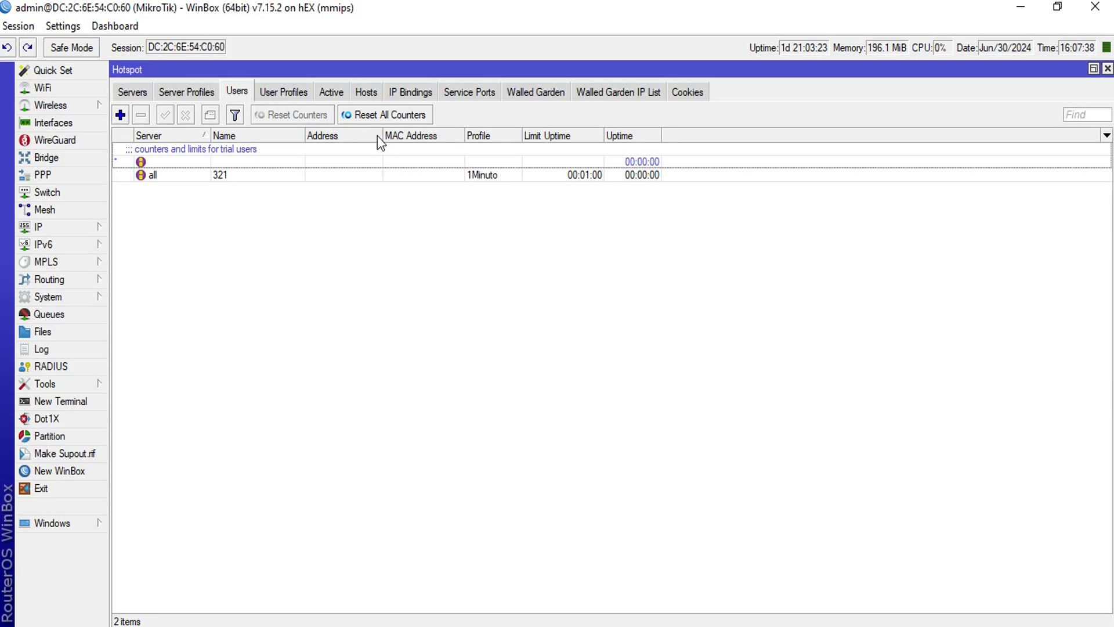
Paste and run the foreach removal loop in a new terminal to delete expired users
{"action": "left_click", "coordinate": [334, 93]}
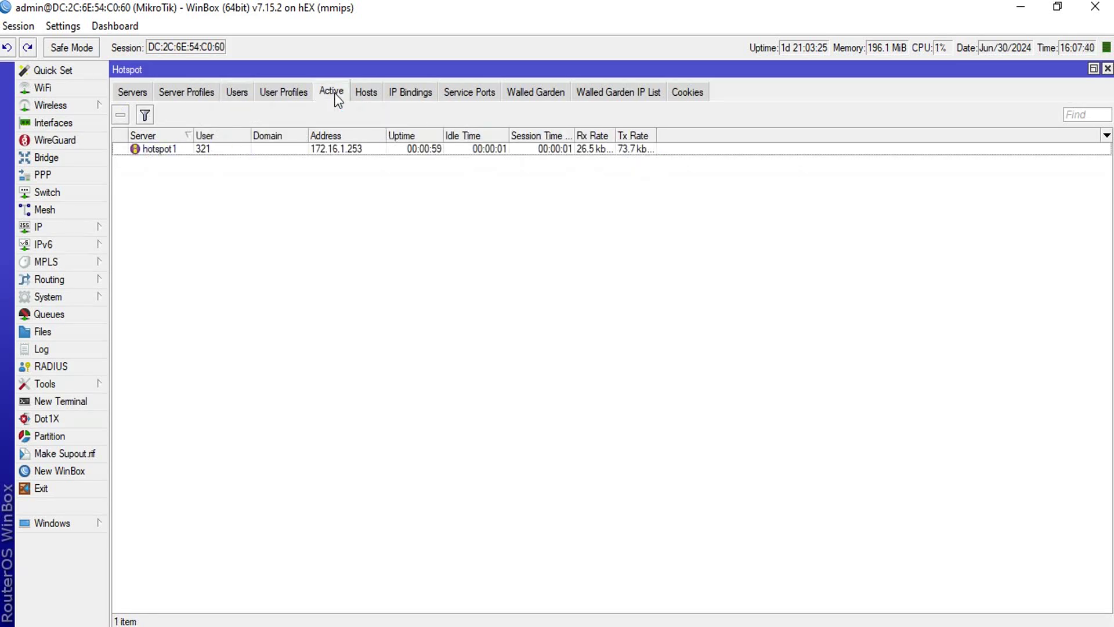
{"action": "left_click", "coordinate": [240, 94]}
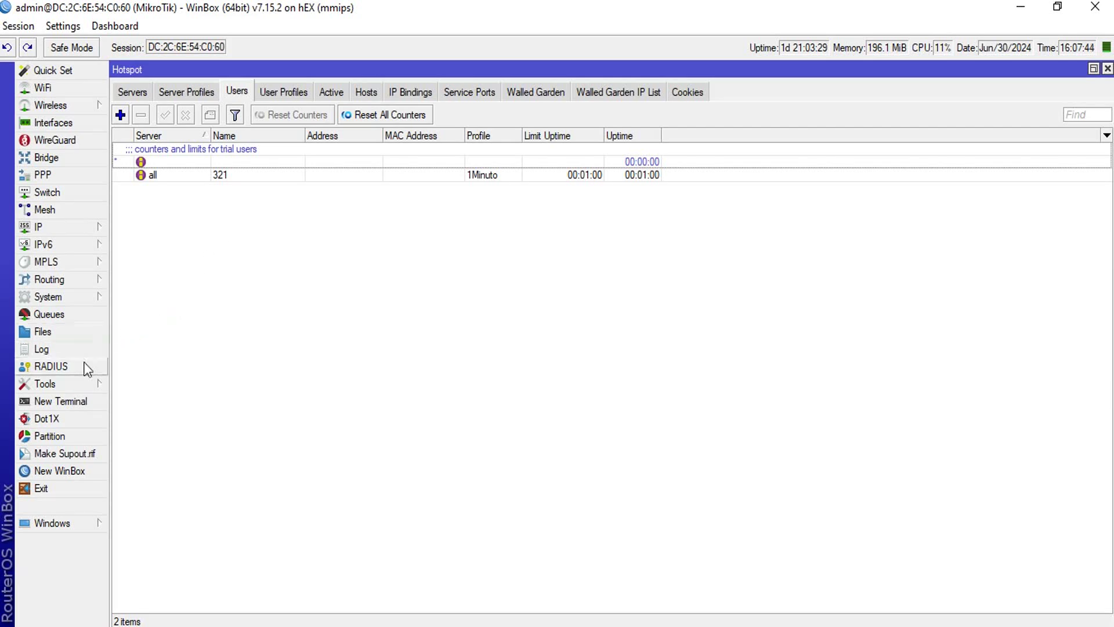
{"action": "left_click", "coordinate": [87, 401]}
{"action": "right_click", "coordinate": [457, 376]}
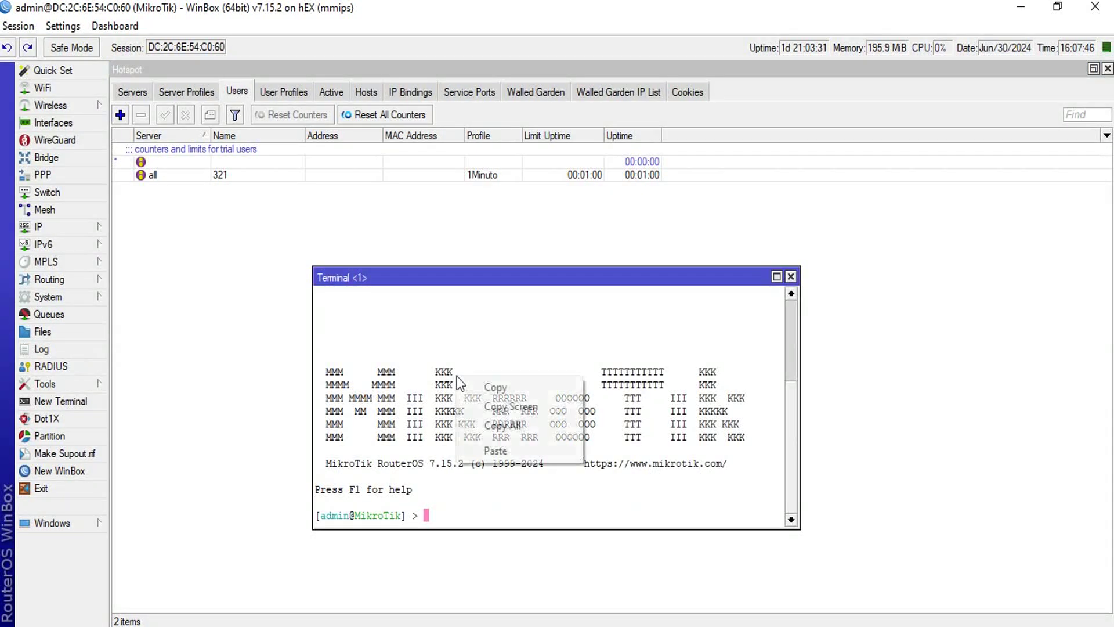
{"action": "left_click", "coordinate": [493, 451]}
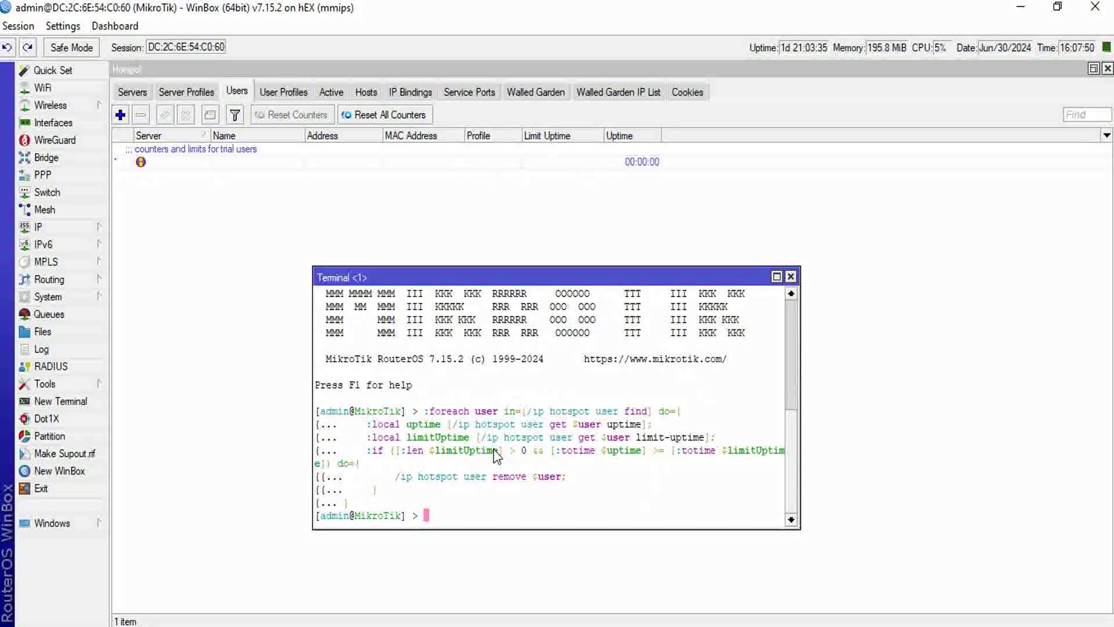
{"action": "left_click", "coordinate": [790, 276]}
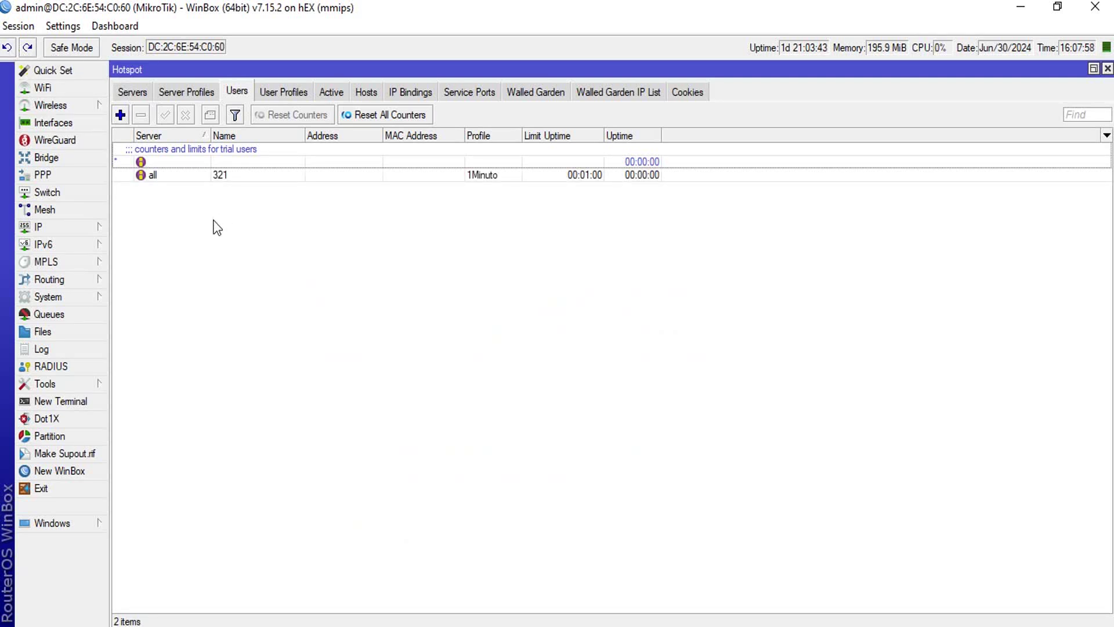
Check the saved scripts list, then reload Chrome and log in again as user 321
{"action": "left_click", "coordinate": [48, 296]}
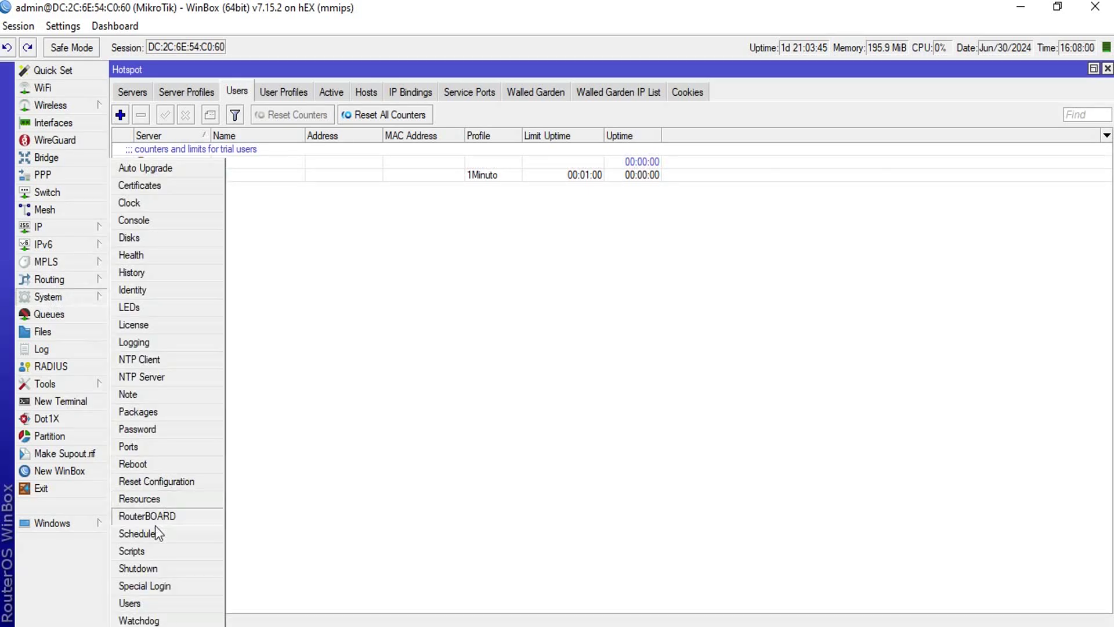
{"action": "left_click", "coordinate": [168, 560]}
{"action": "left_click", "coordinate": [678, 278]}
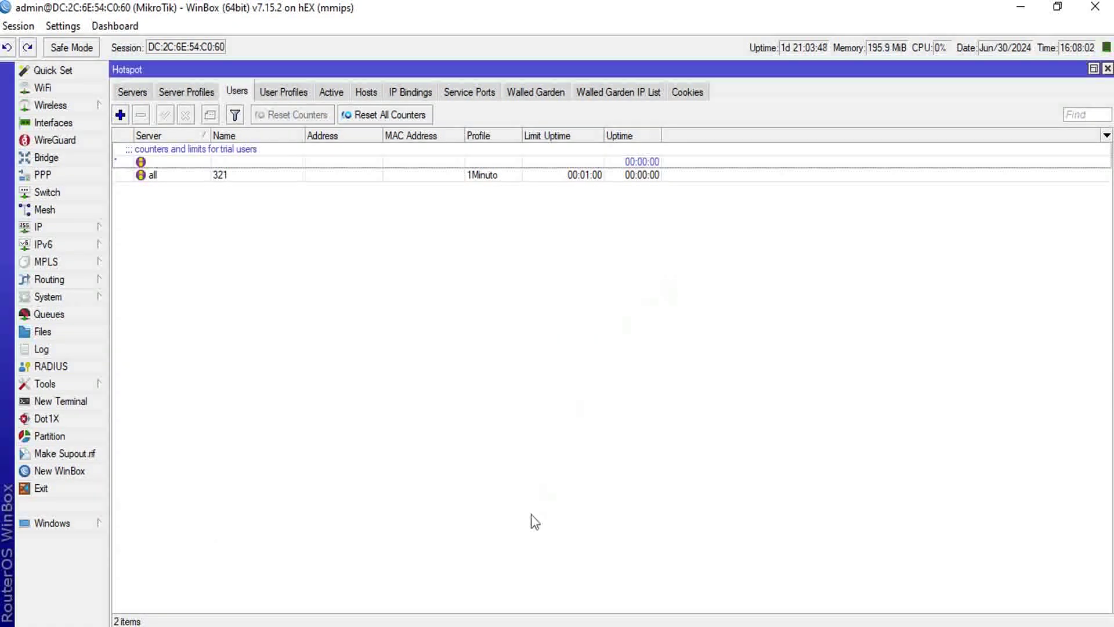
{"action": "key", "text": "alt+Tab"}
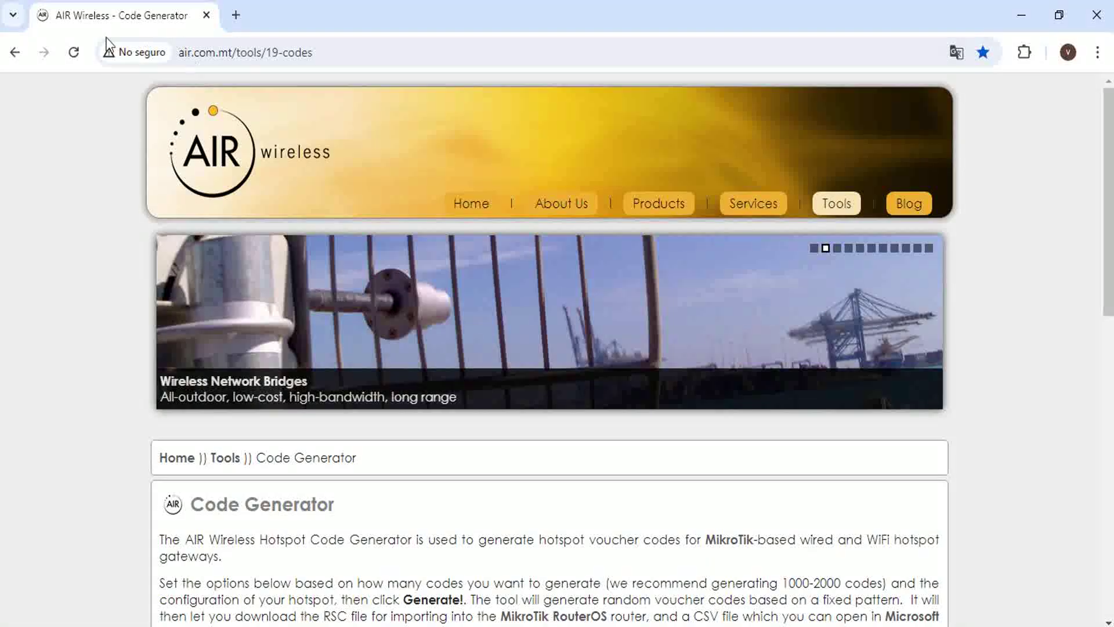
{"action": "left_click", "coordinate": [72, 58]}
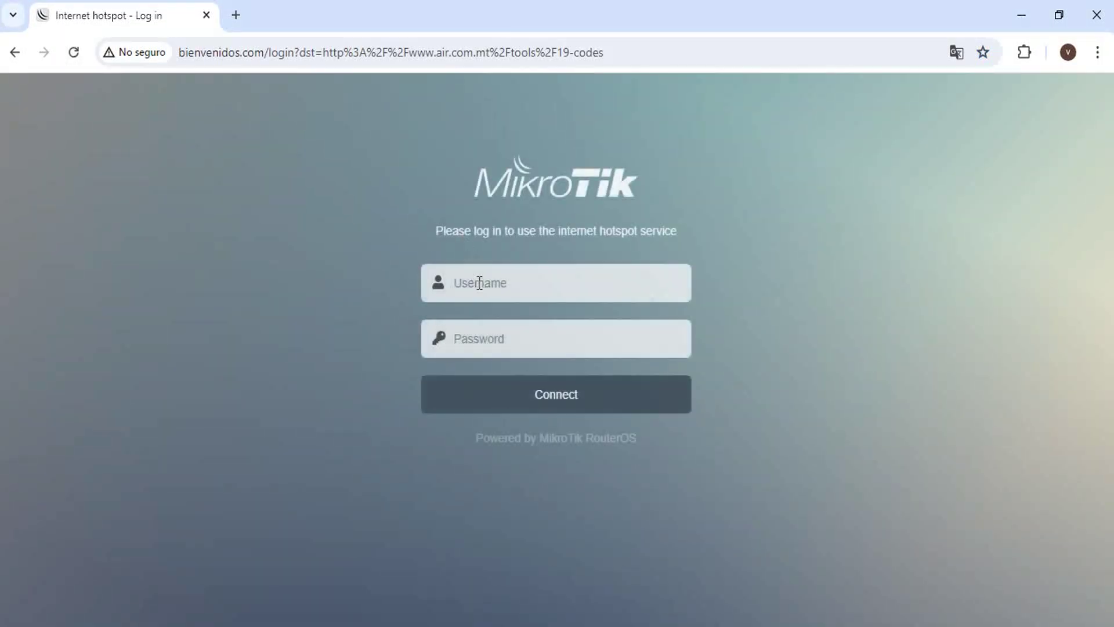
{"action": "left_click", "coordinate": [480, 283]}
{"action": "type", "text": "321"}
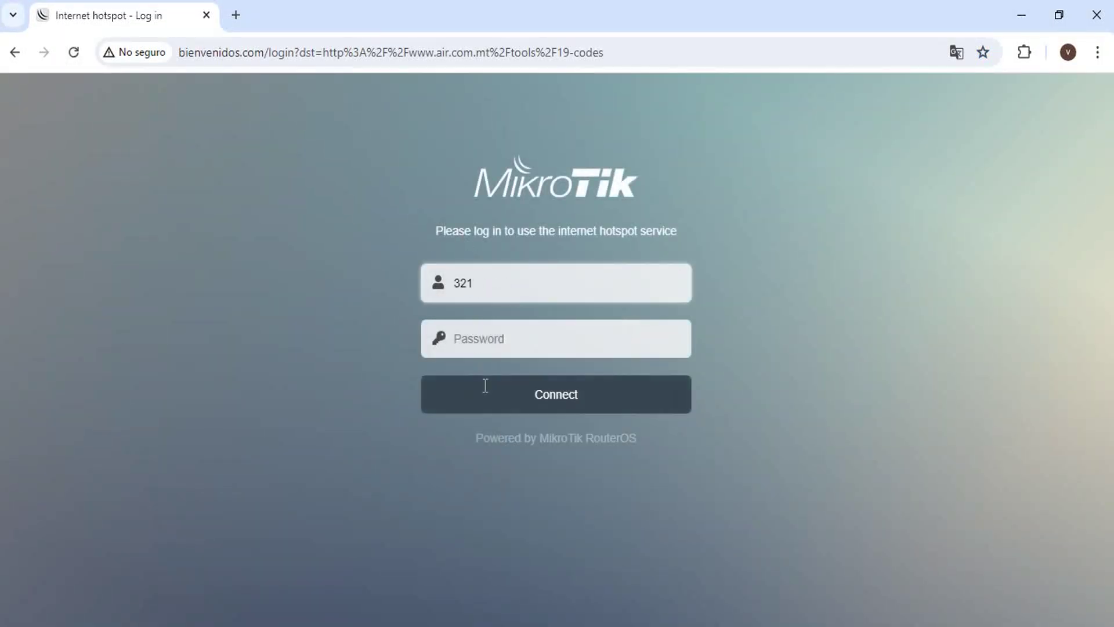
{"action": "left_click", "coordinate": [485, 385]}
{"action": "key", "text": "alt+Tab"}
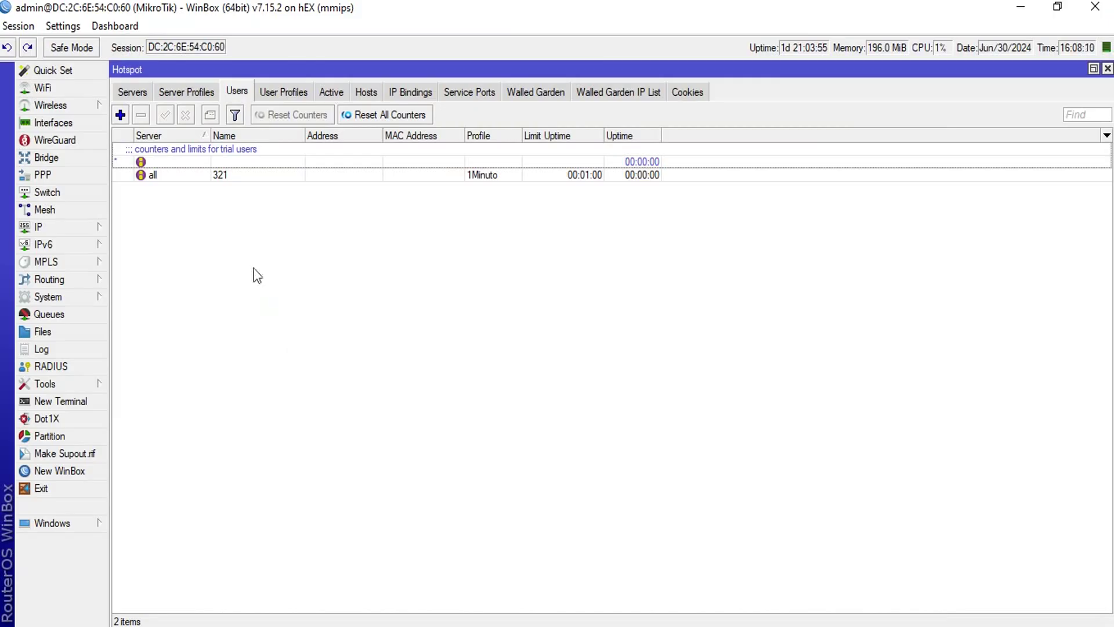
Open the eliminar-fichas-vencidas script and paste the foreach loop over its source
{"action": "left_click", "coordinate": [48, 297]}
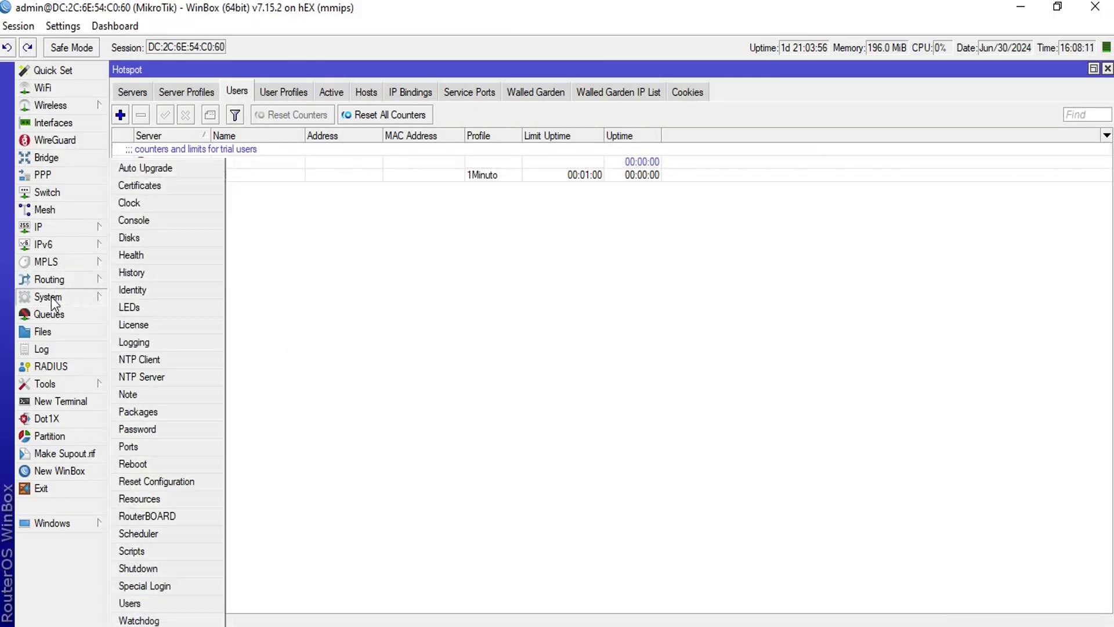
{"action": "left_click", "coordinate": [138, 552]}
{"action": "double_click", "coordinate": [428, 360]}
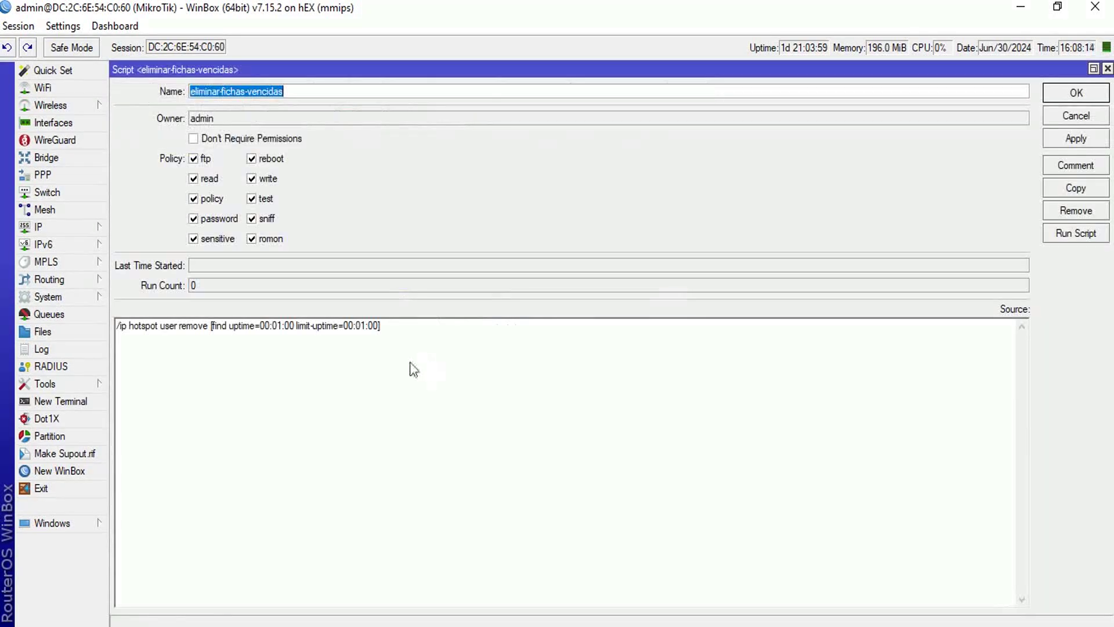
{"action": "key", "text": "ctrl+a"}
{"action": "right_click", "coordinate": [214, 340]}
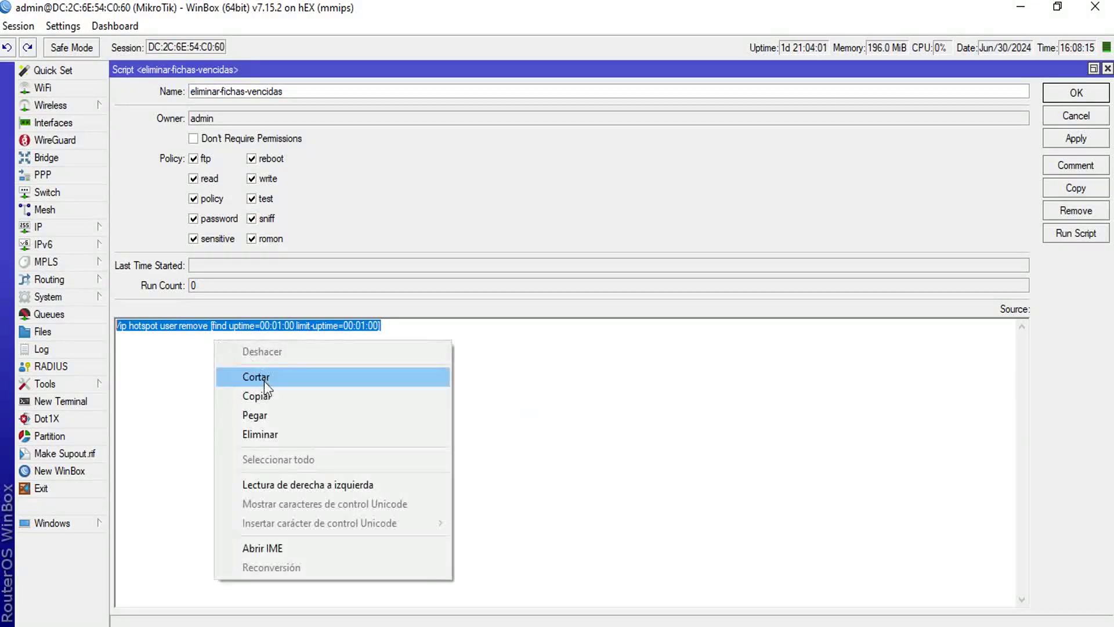
{"action": "left_click", "coordinate": [276, 417]}
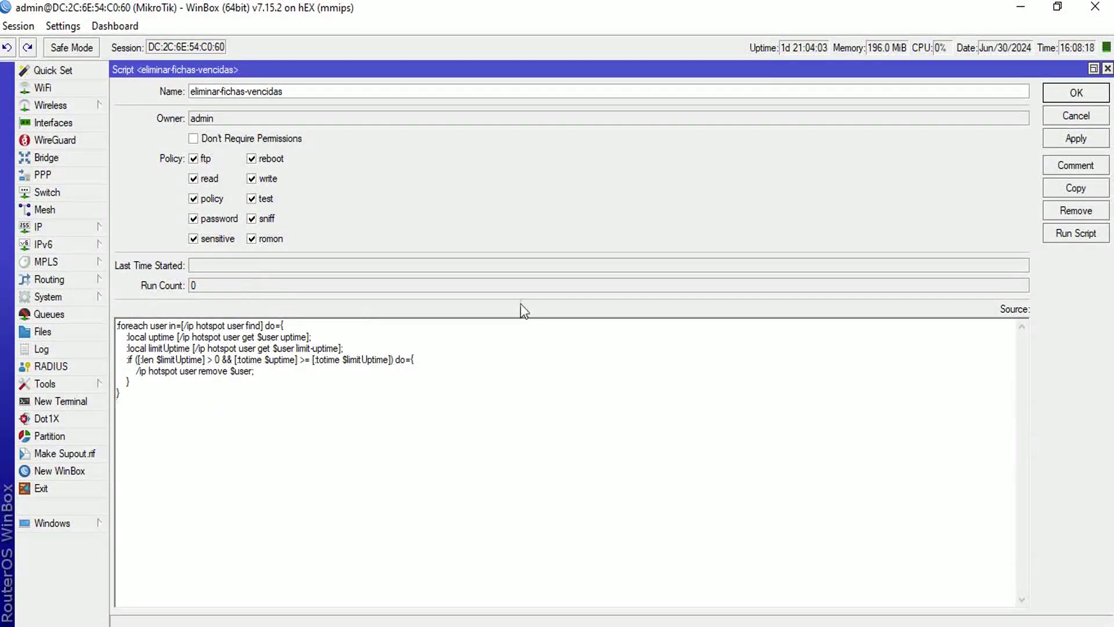
Copy the full Notepad script with its header comment, paste it as the source, and save
{"action": "key", "text": "alt+Tab"}
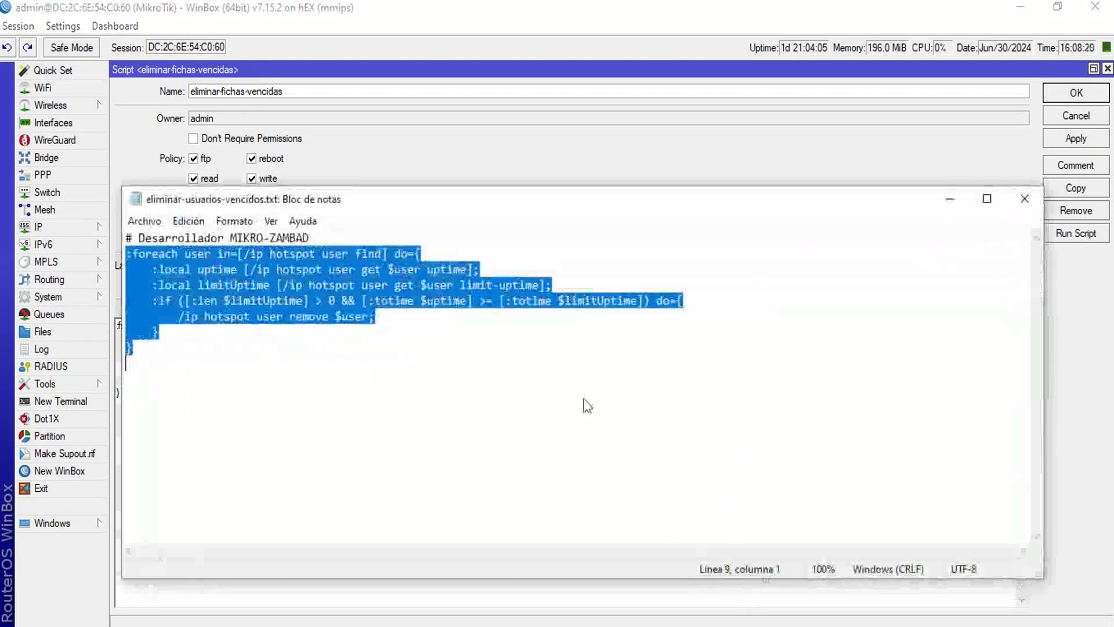
{"action": "left_click", "coordinate": [131, 238]}
{"action": "key", "text": "ctrl+a"}
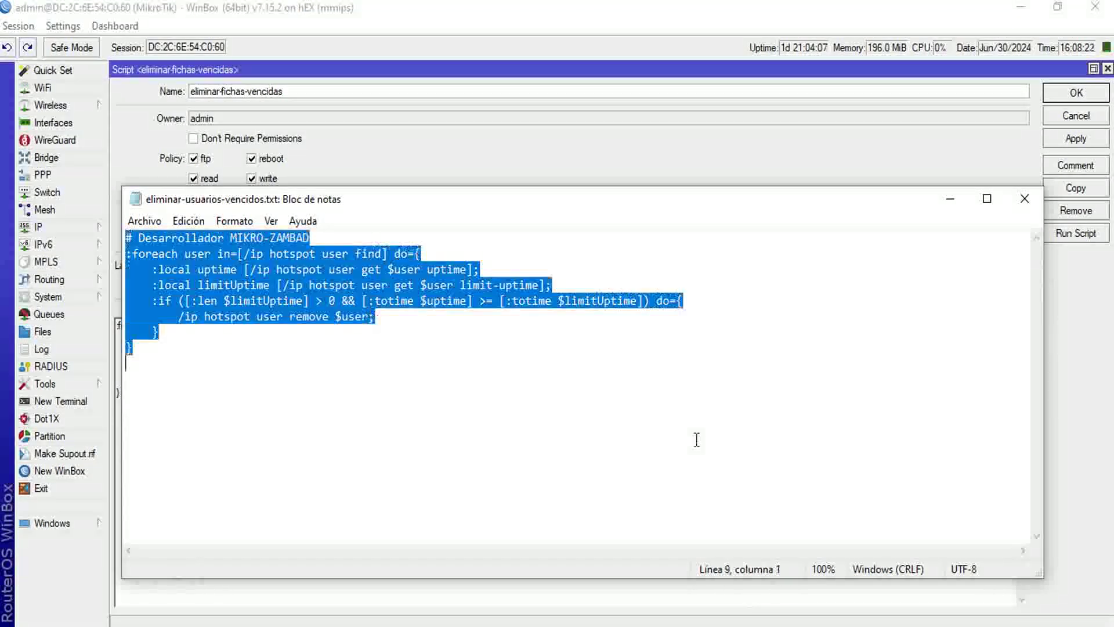
{"action": "right_click", "coordinate": [437, 336]}
{"action": "left_click", "coordinate": [511, 385]}
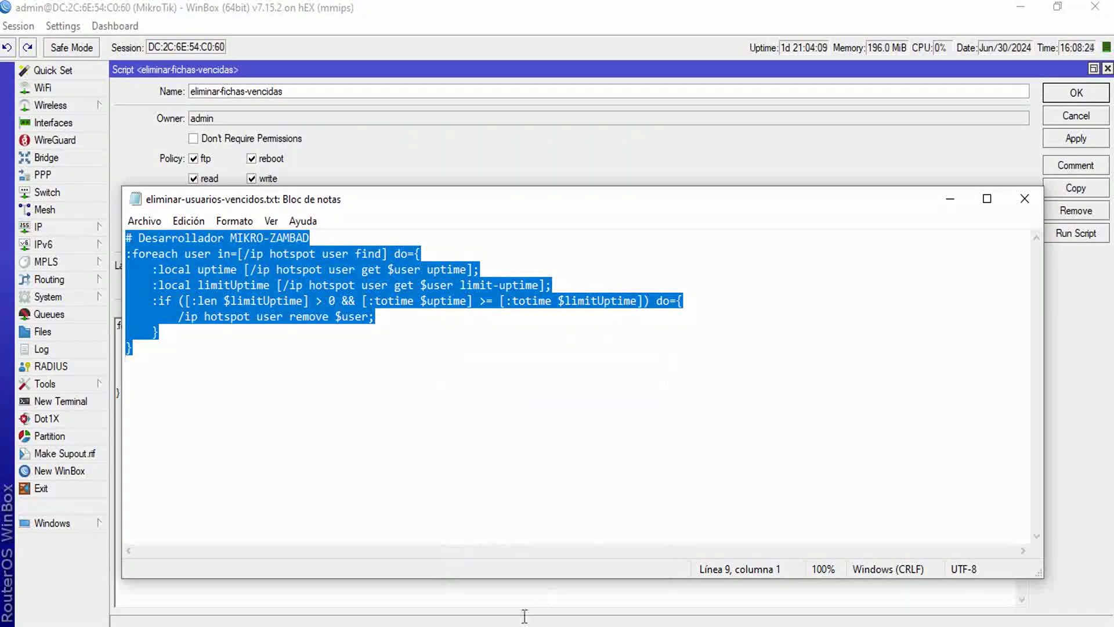
{"action": "key", "text": "alt+Tab"}
{"action": "left_click_drag", "start_coordinate": [348, 517], "coordinate": [157, 300]}
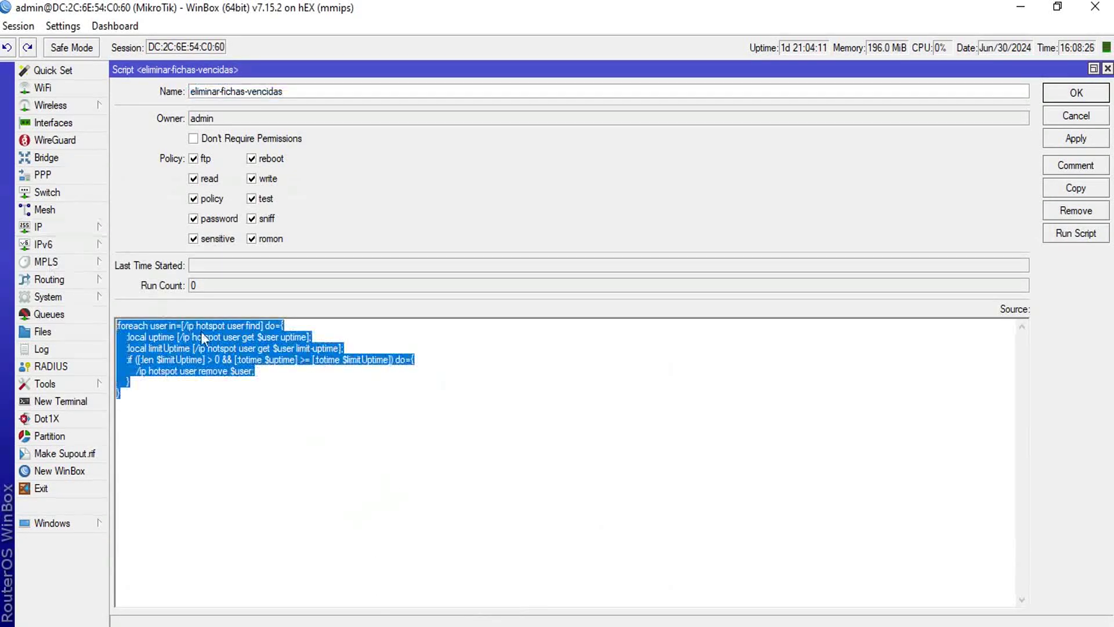
{"action": "right_click", "coordinate": [219, 342]}
{"action": "left_click", "coordinate": [259, 419]}
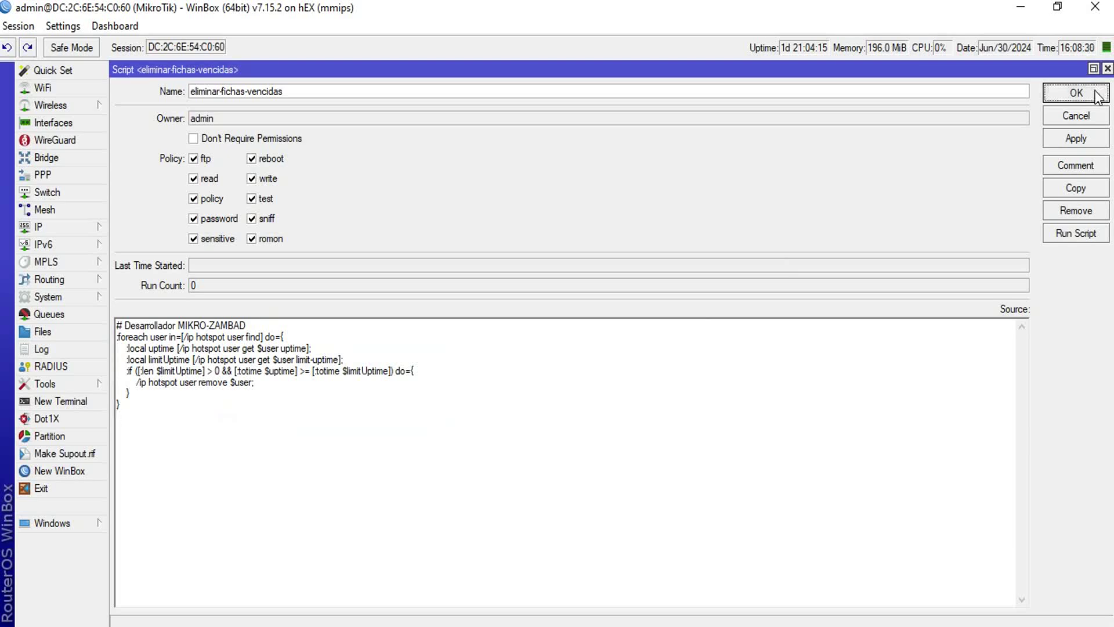
{"action": "left_click", "coordinate": [1096, 92]}
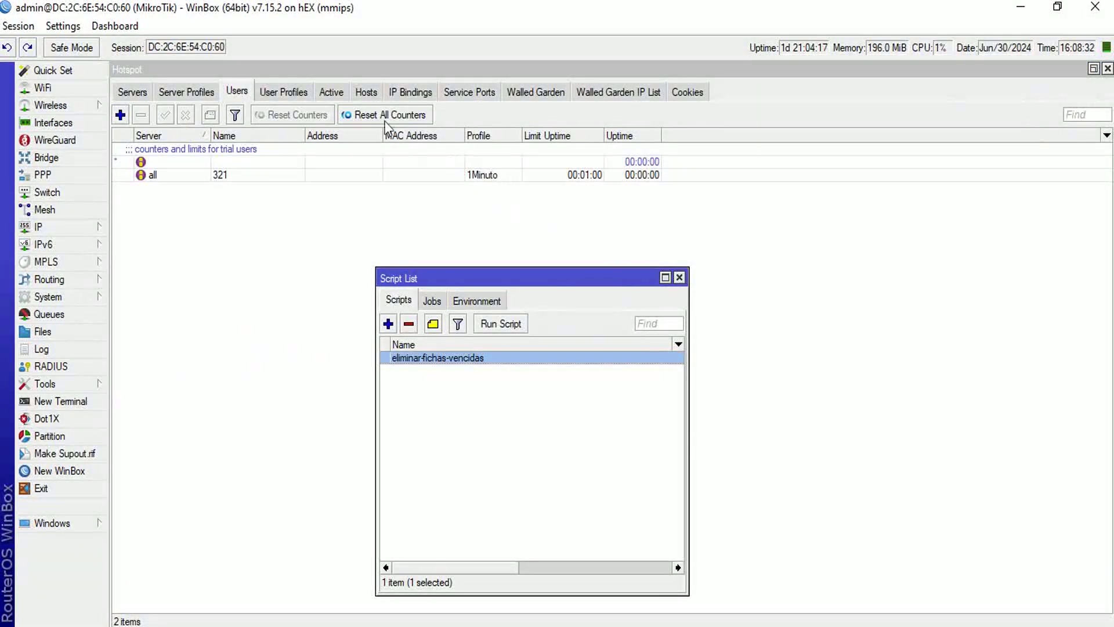
{"action": "left_click", "coordinate": [334, 91]}
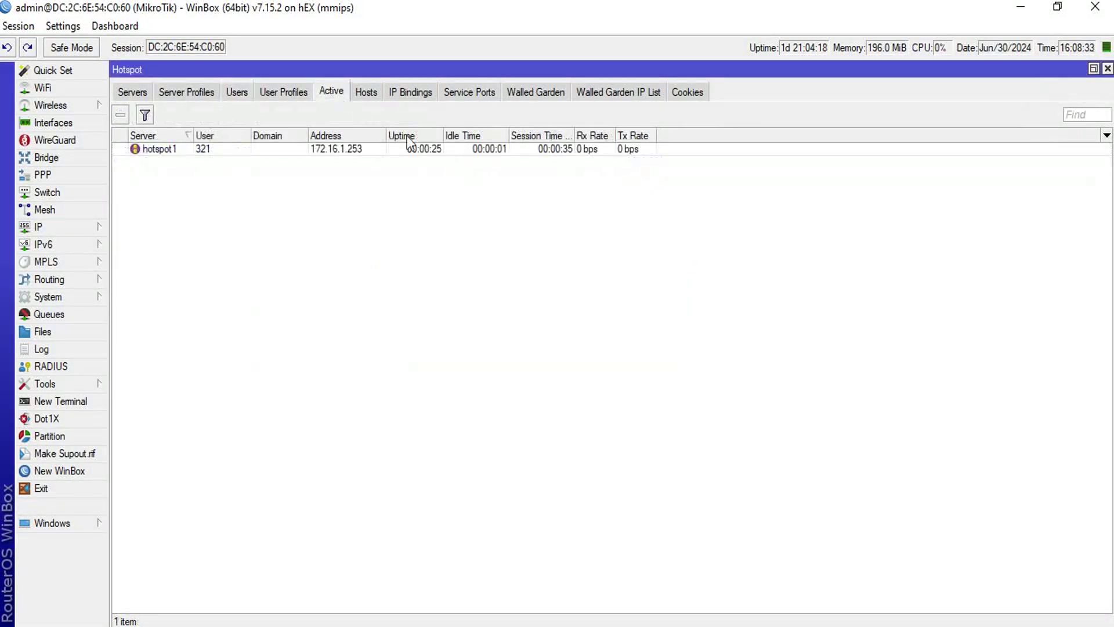
{"action": "left_click", "coordinate": [236, 92]}
{"action": "left_click", "coordinate": [290, 92]}
{"action": "left_click", "coordinate": [241, 92]}
{"action": "left_click", "coordinate": [279, 92]}
{"action": "left_click", "coordinate": [322, 91]}
{"action": "left_click", "coordinate": [278, 92]}
{"action": "left_click", "coordinate": [246, 91]}
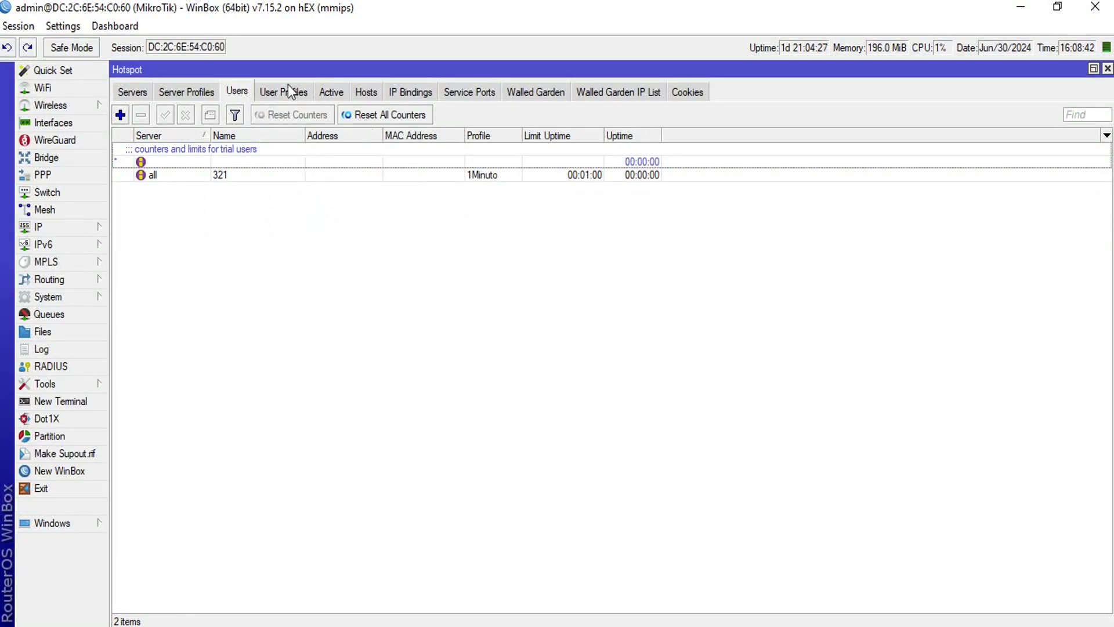
{"action": "left_click", "coordinate": [58, 294]}
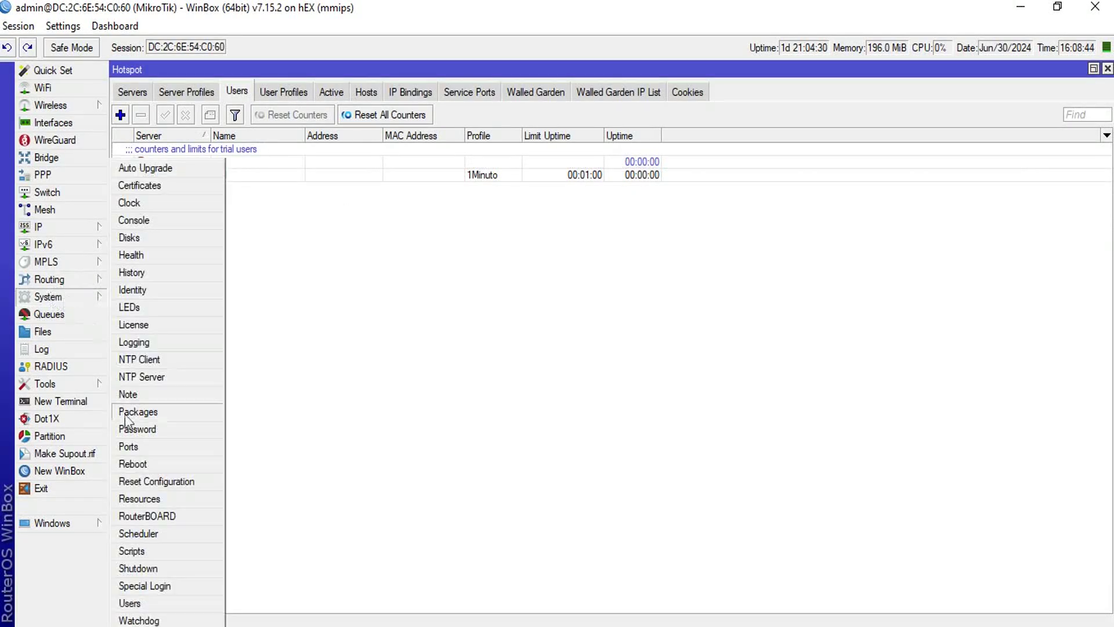
{"action": "left_click", "coordinate": [338, 92]}
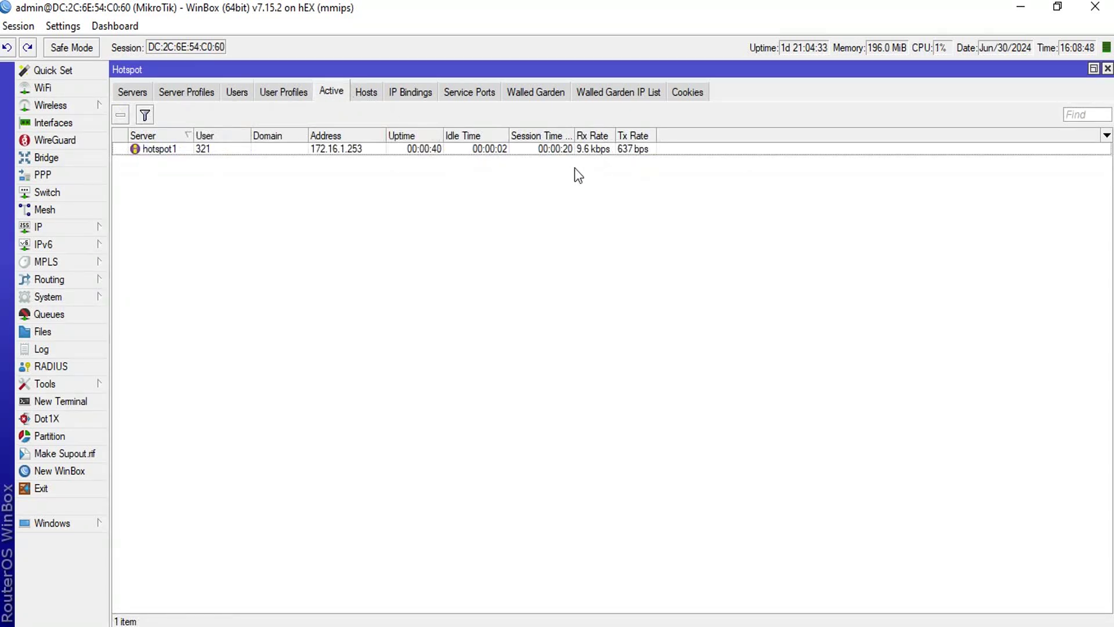
{"action": "left_click", "coordinate": [236, 91]}
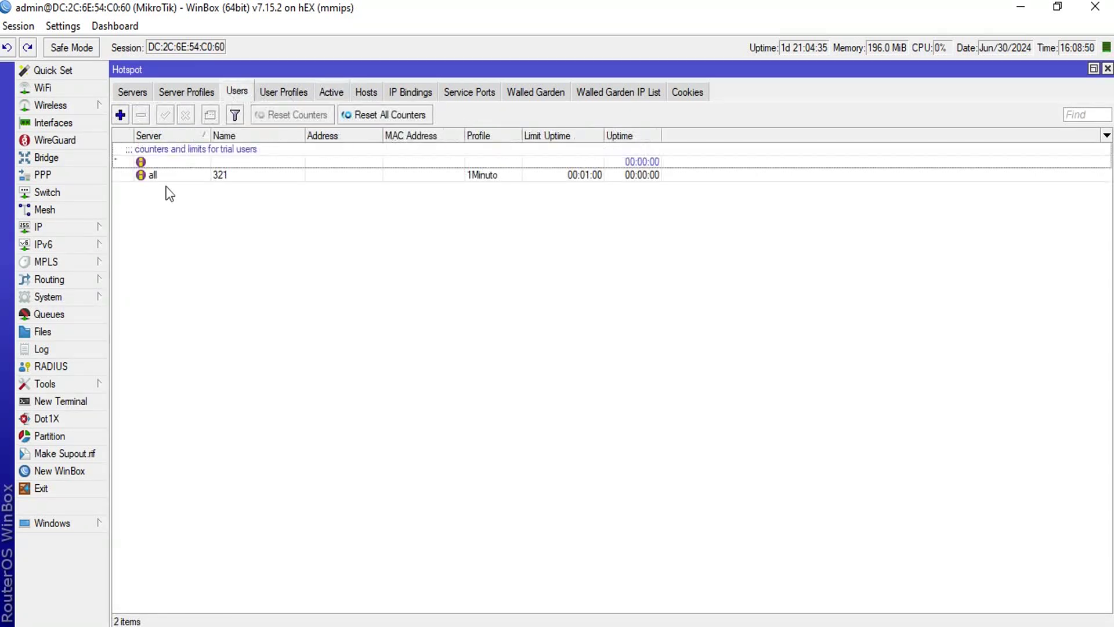
{"action": "left_click", "coordinate": [50, 299]}
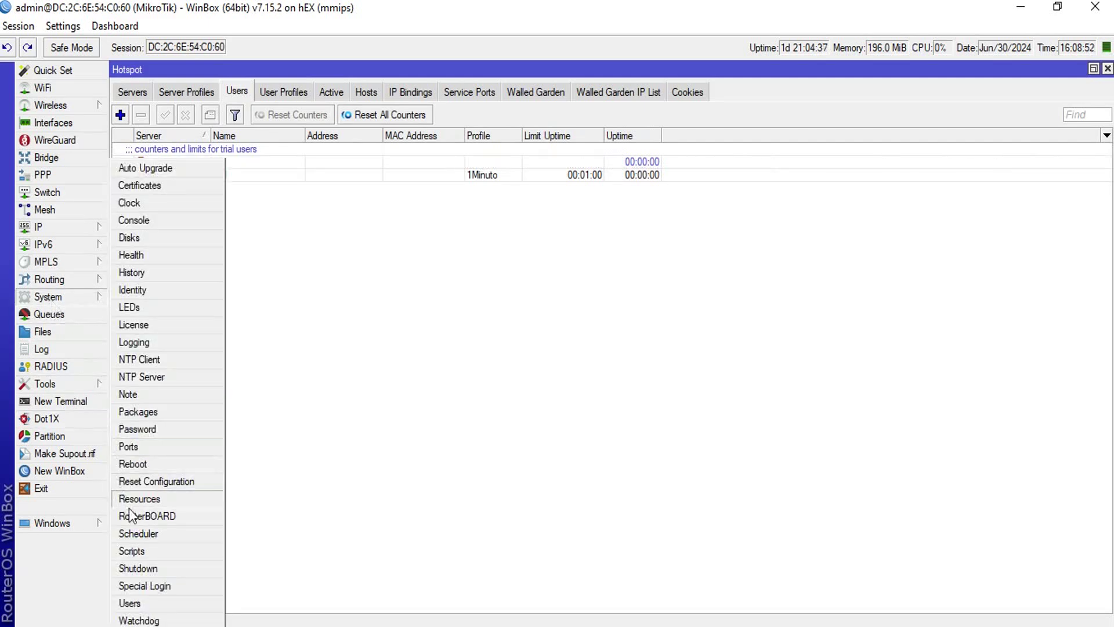
{"action": "left_click", "coordinate": [140, 533]}
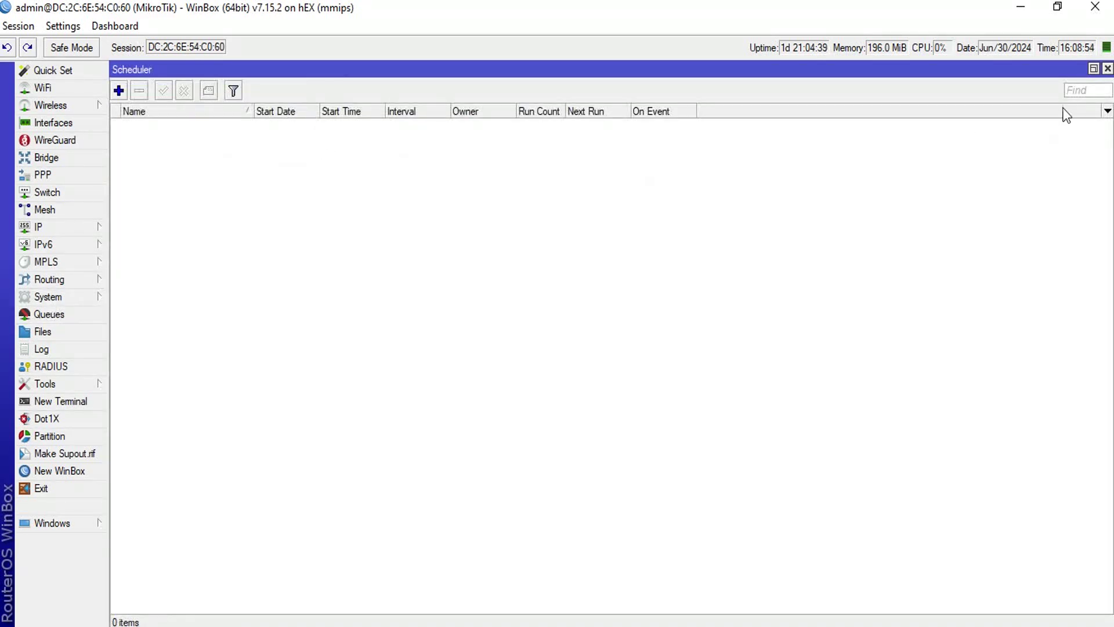
{"action": "left_click", "coordinate": [1108, 69]}
{"action": "left_click", "coordinate": [49, 298]}
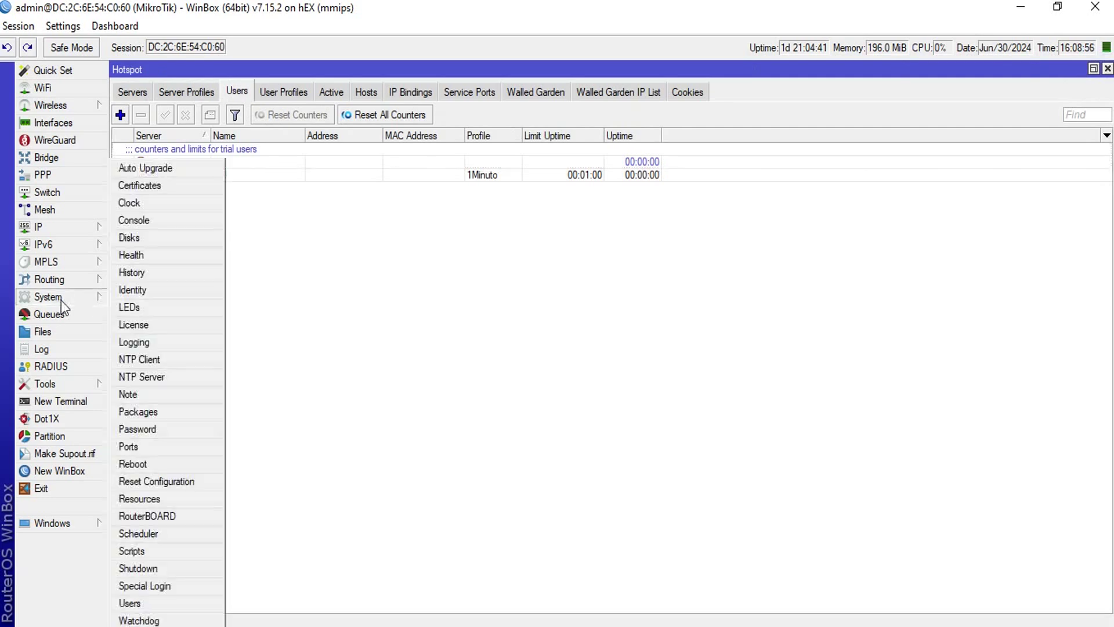
{"action": "left_click", "coordinate": [144, 551]}
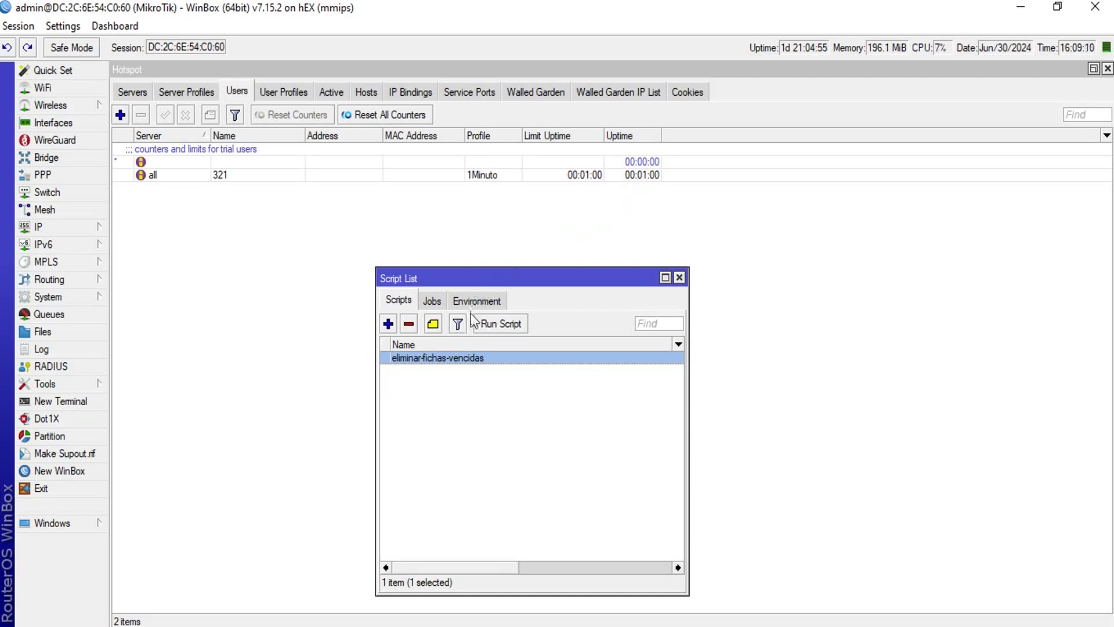
Run eliminar-fichas-vencidas to delete expired user 321, then close the Script List
{"action": "left_click", "coordinate": [489, 325]}
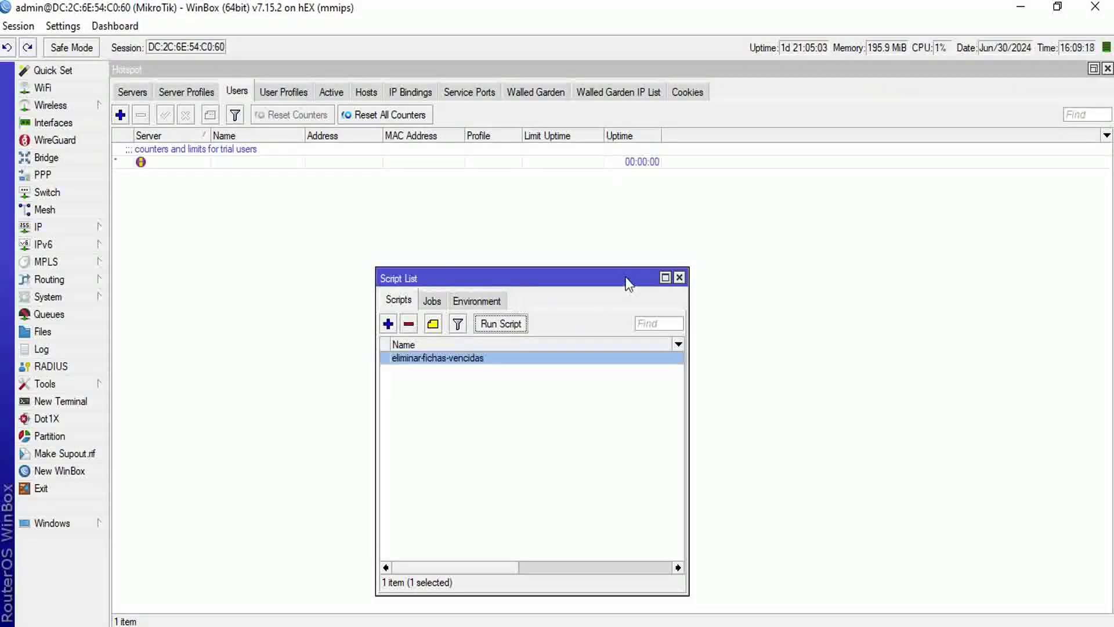
{"action": "left_click", "coordinate": [679, 278]}
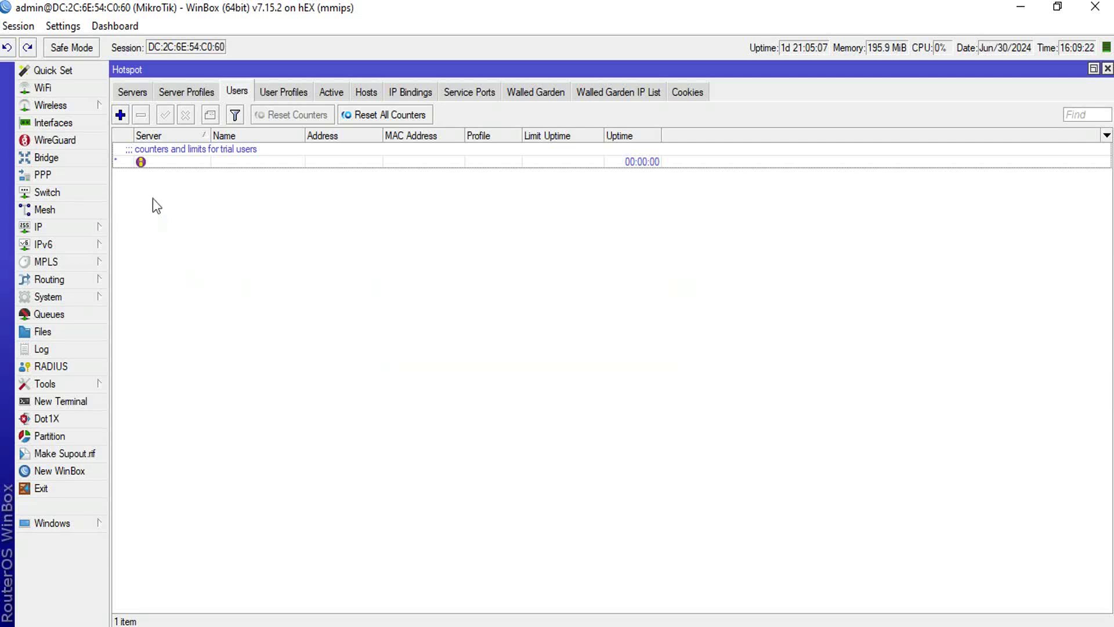
{"action": "left_click", "coordinate": [50, 297]}
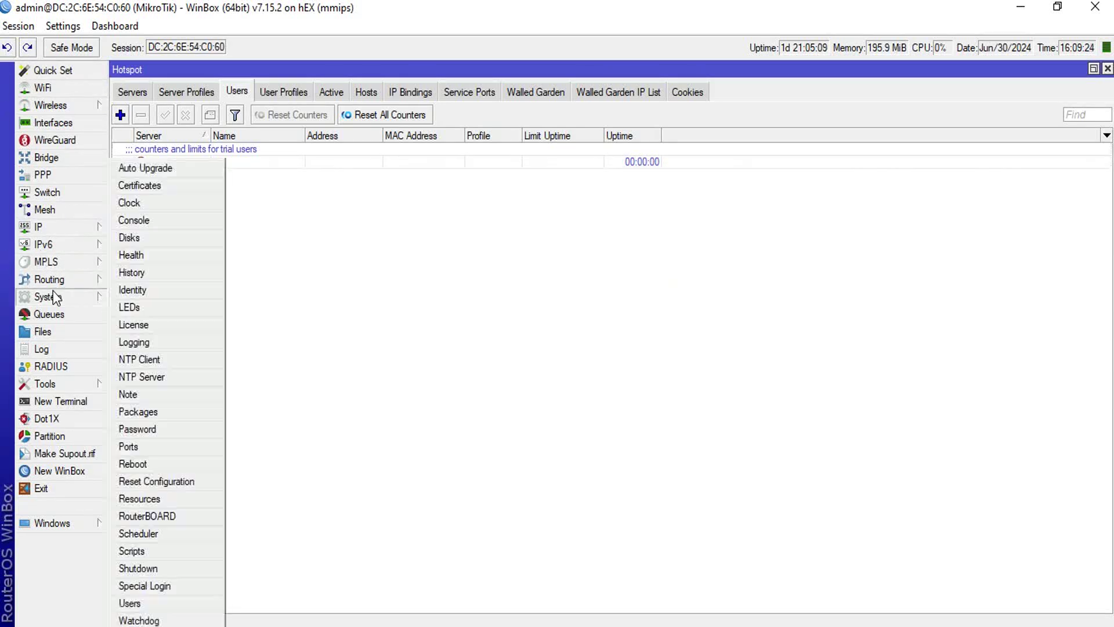
Add a Scheduler entry named eliminar-fichas-vencidas with start time 03:00:00
{"action": "left_click", "coordinate": [139, 540]}
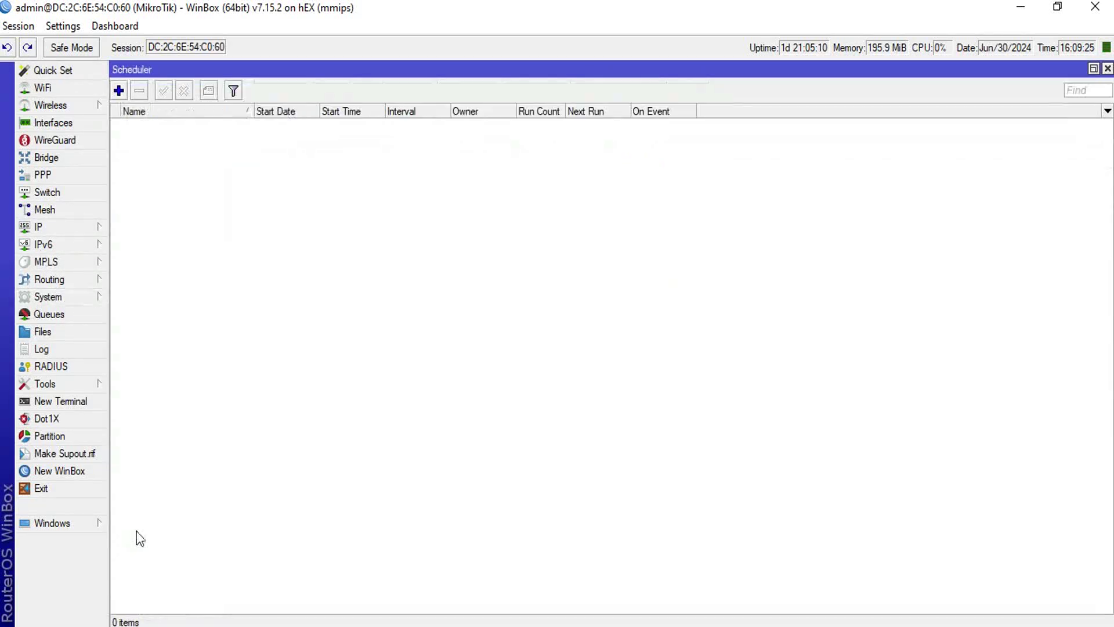
{"action": "left_click", "coordinate": [119, 90]}
{"action": "type", "text": "eliminar-f"}
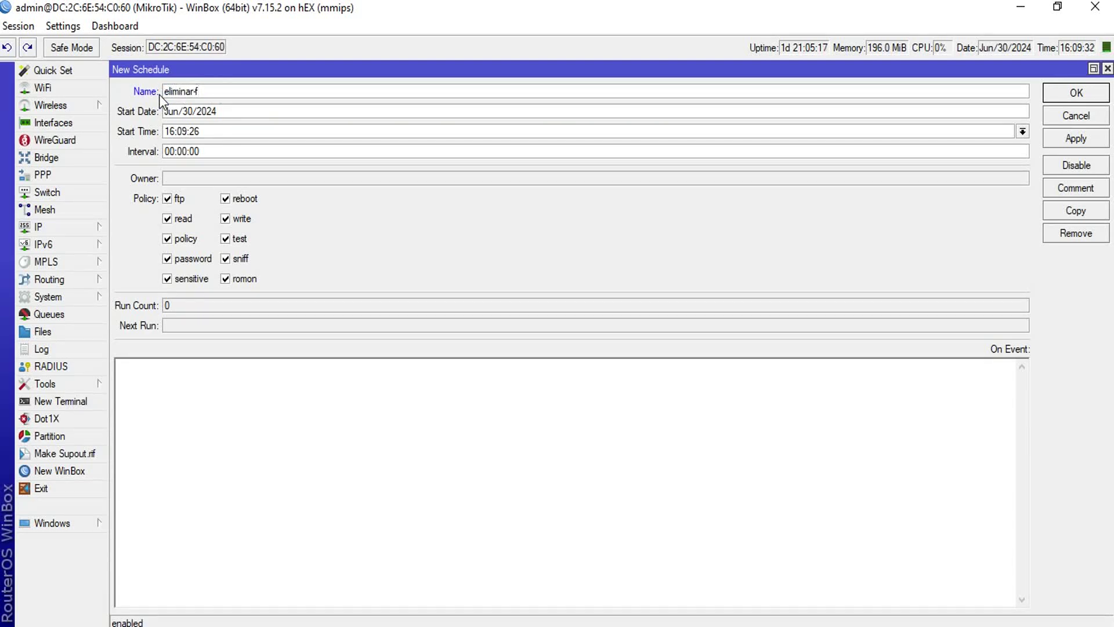
{"action": "type", "text": "ichas-vencidas"}
{"action": "double_click", "coordinate": [176, 130]}
{"action": "type", "text": "03"}
{"action": "left_click_drag", "start_coordinate": [180, 131], "coordinate": [206, 135]}
{"action": "type", "text": "0"}
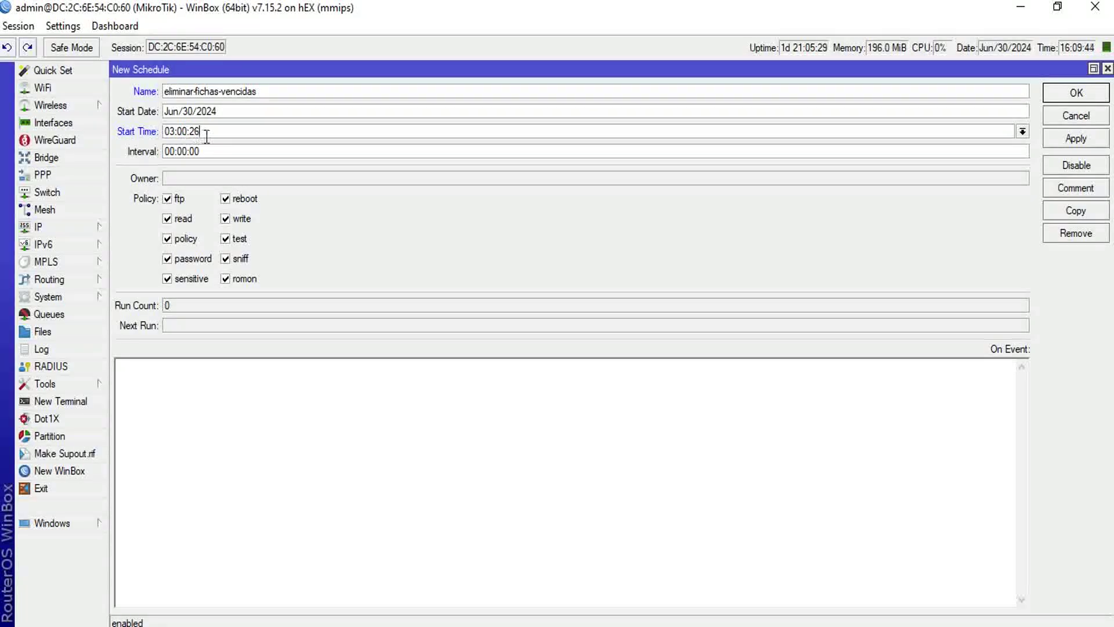
{"action": "key", "text": "BackSpace"}
{"action": "type", "text": "00"}
Set the interval to 1d, paste the cleanup script into On Event, and save
{"action": "left_click", "coordinate": [166, 154]}
{"action": "type", "text": "1d"}
{"action": "left_click", "coordinate": [224, 365]}
{"action": "right_click", "coordinate": [224, 364]}
{"action": "left_click", "coordinate": [273, 436]}
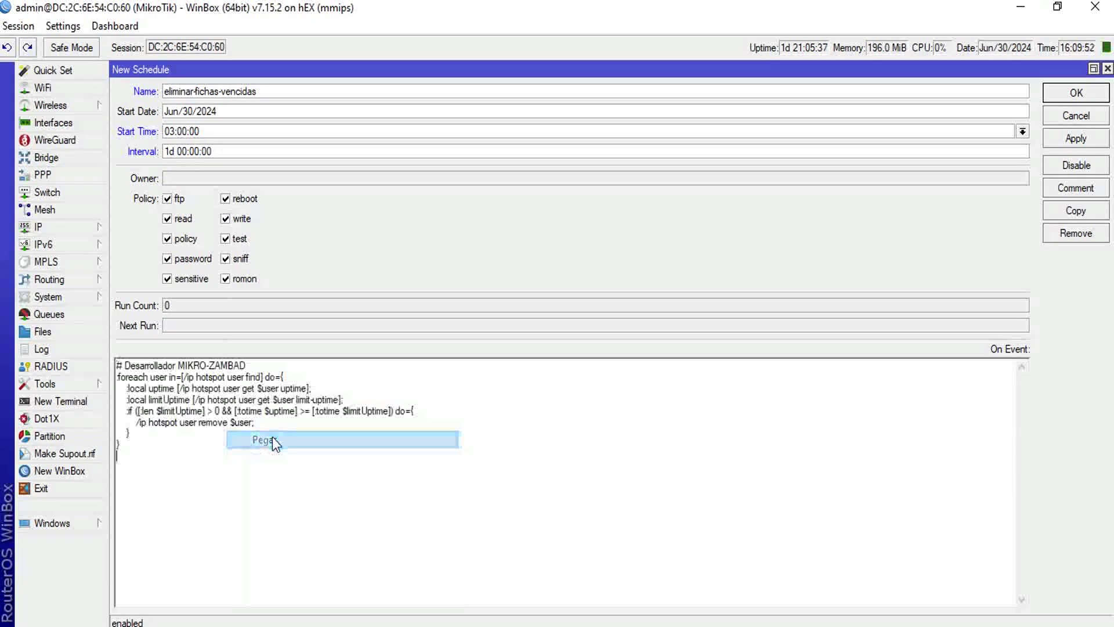
{"action": "left_click", "coordinate": [1077, 93]}
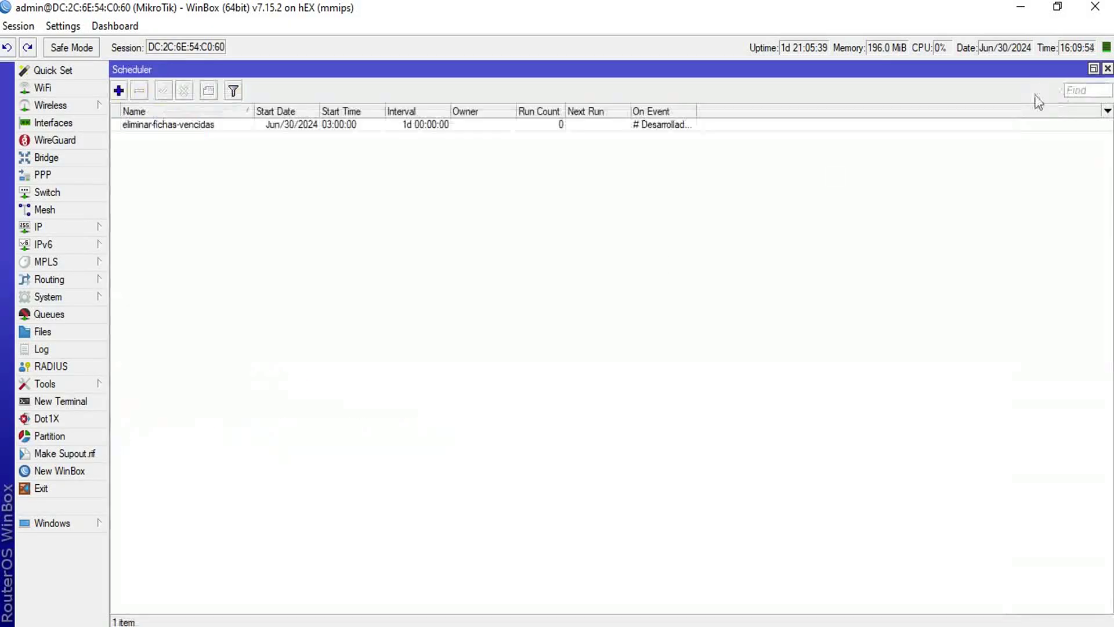
Close the Scheduler and Hotspot windows, then reopen IP > Hotspot to view Users
{"action": "left_click", "coordinate": [1107, 69]}
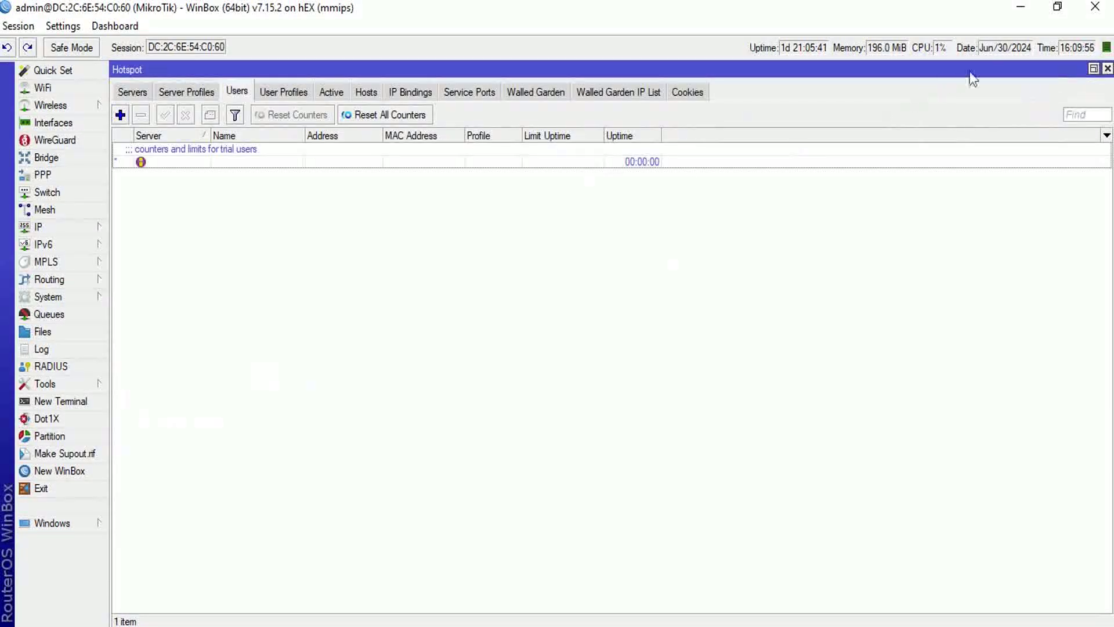
{"action": "left_click", "coordinate": [1108, 70]}
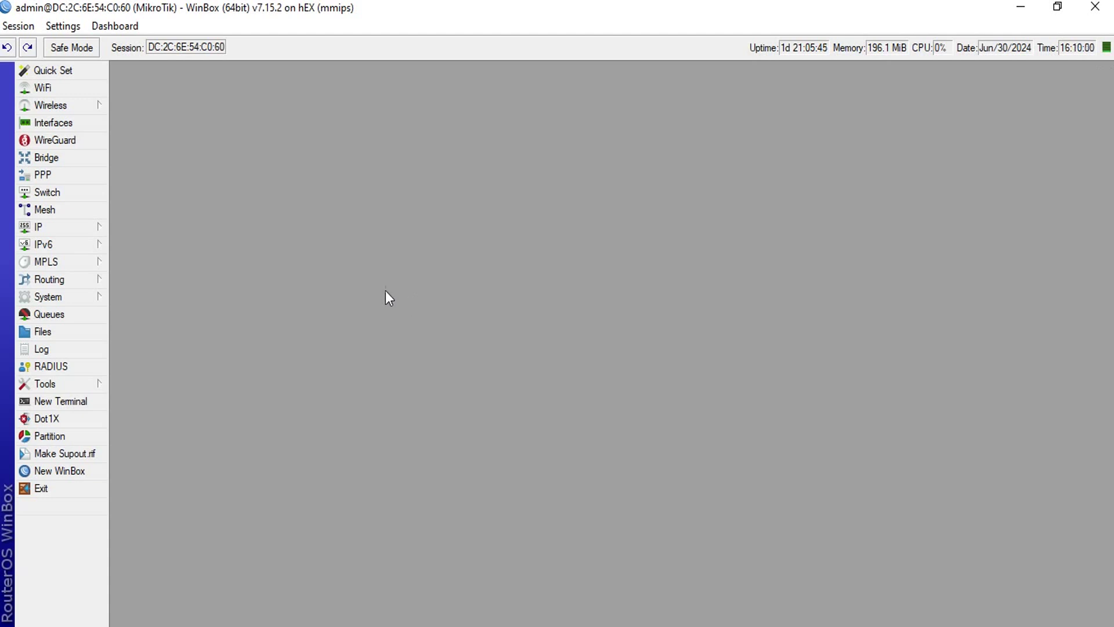
{"action": "left_click", "coordinate": [89, 227]}
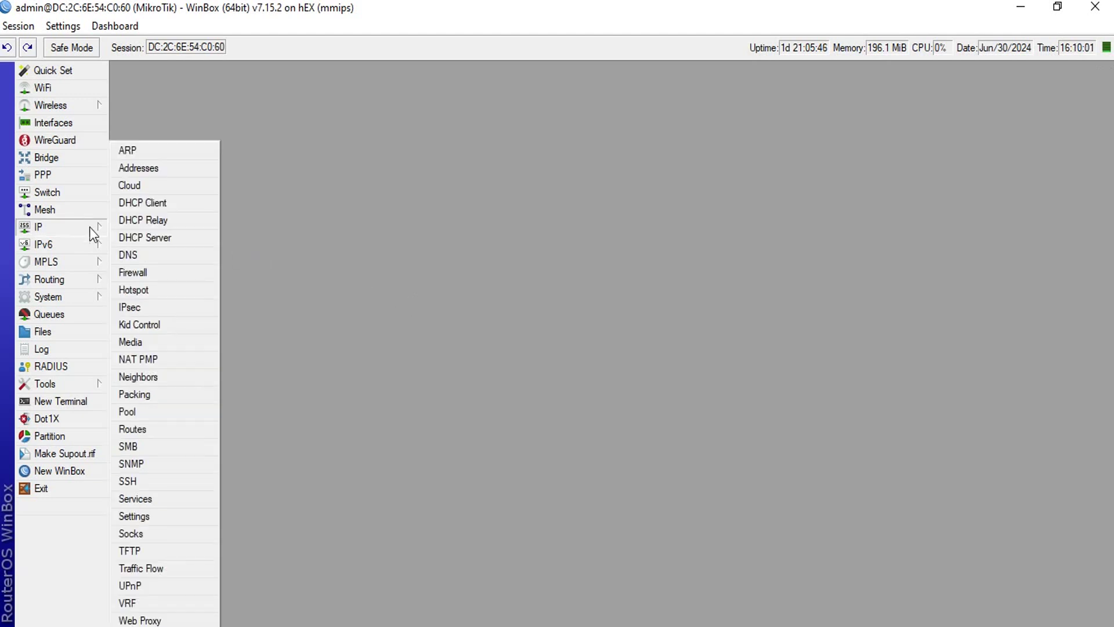
{"action": "left_click", "coordinate": [147, 289]}
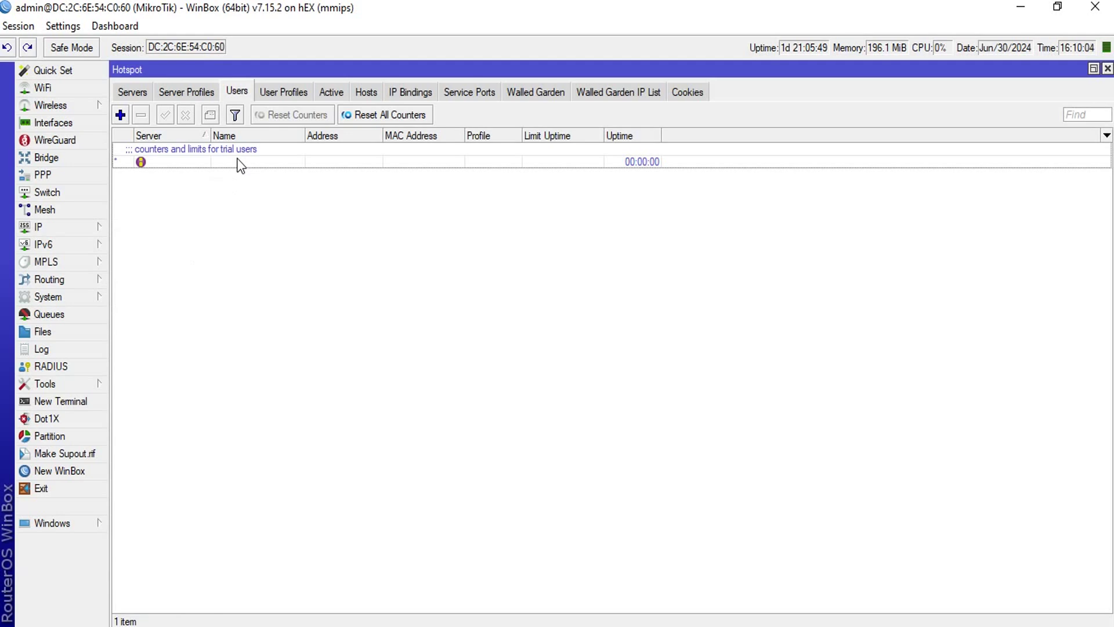